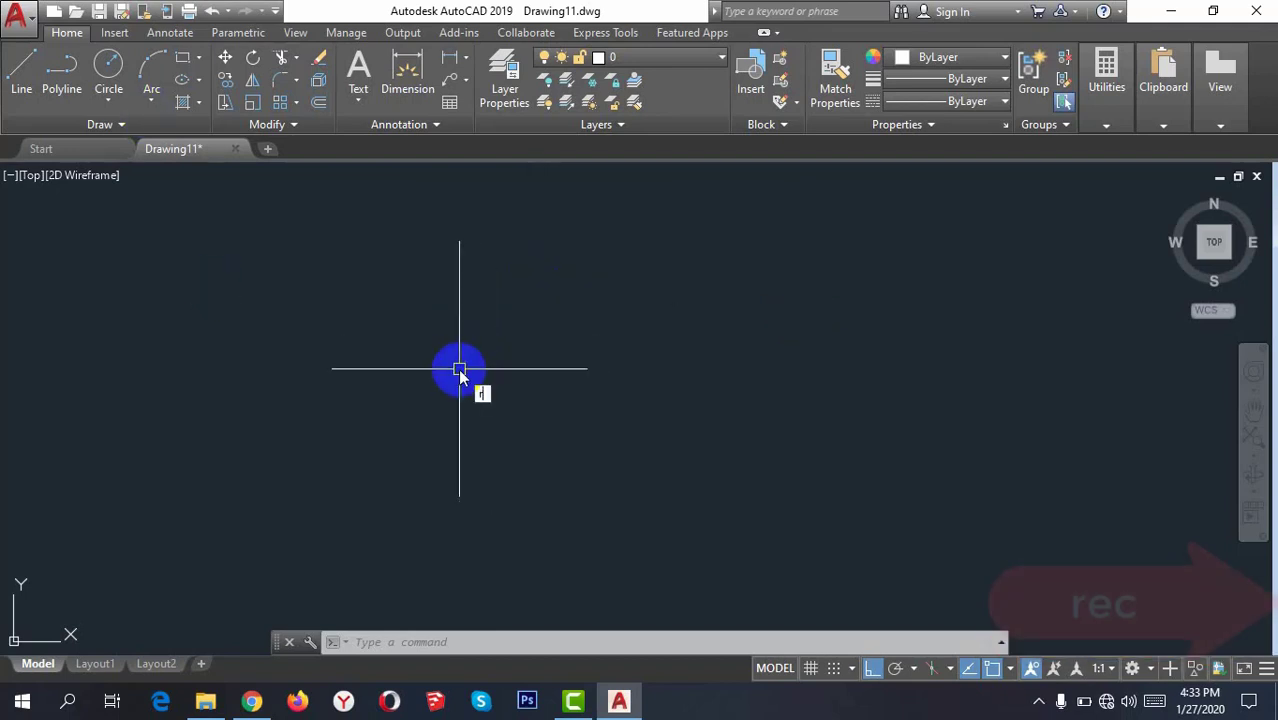
Draw a quick rectangle by picking two opposite corners
text(ec)
key(Return)
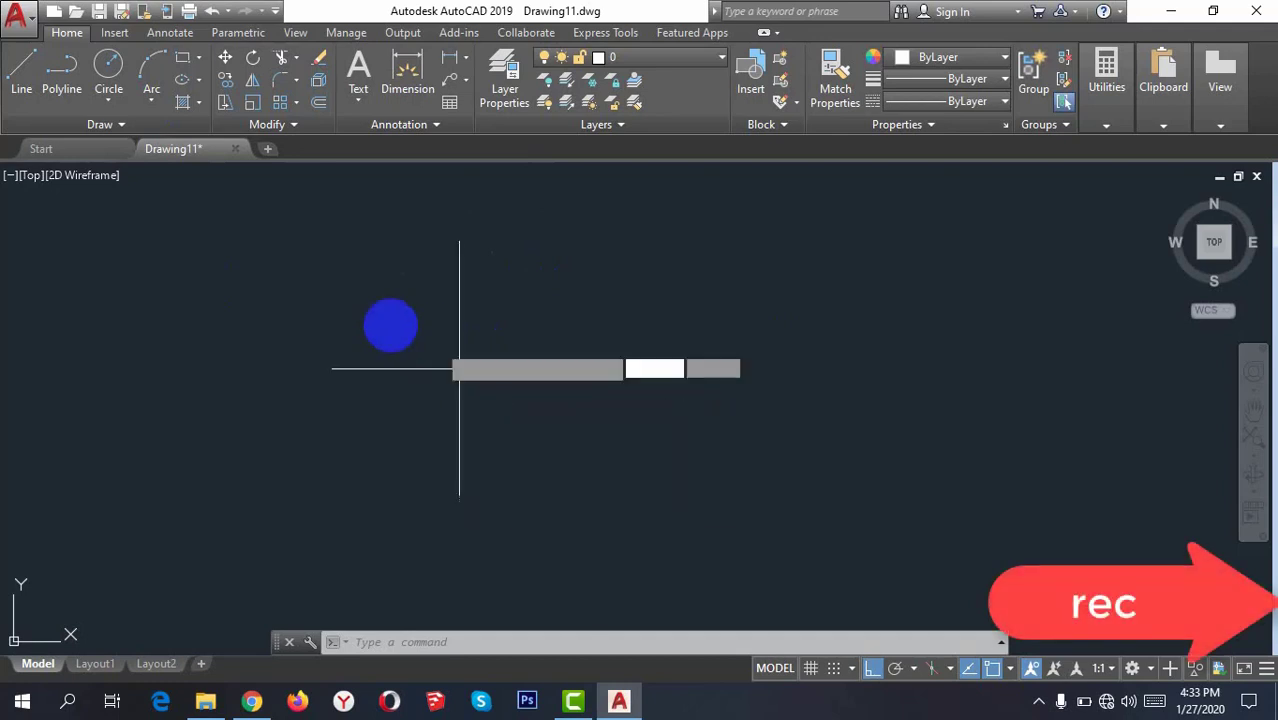
click(381, 310)
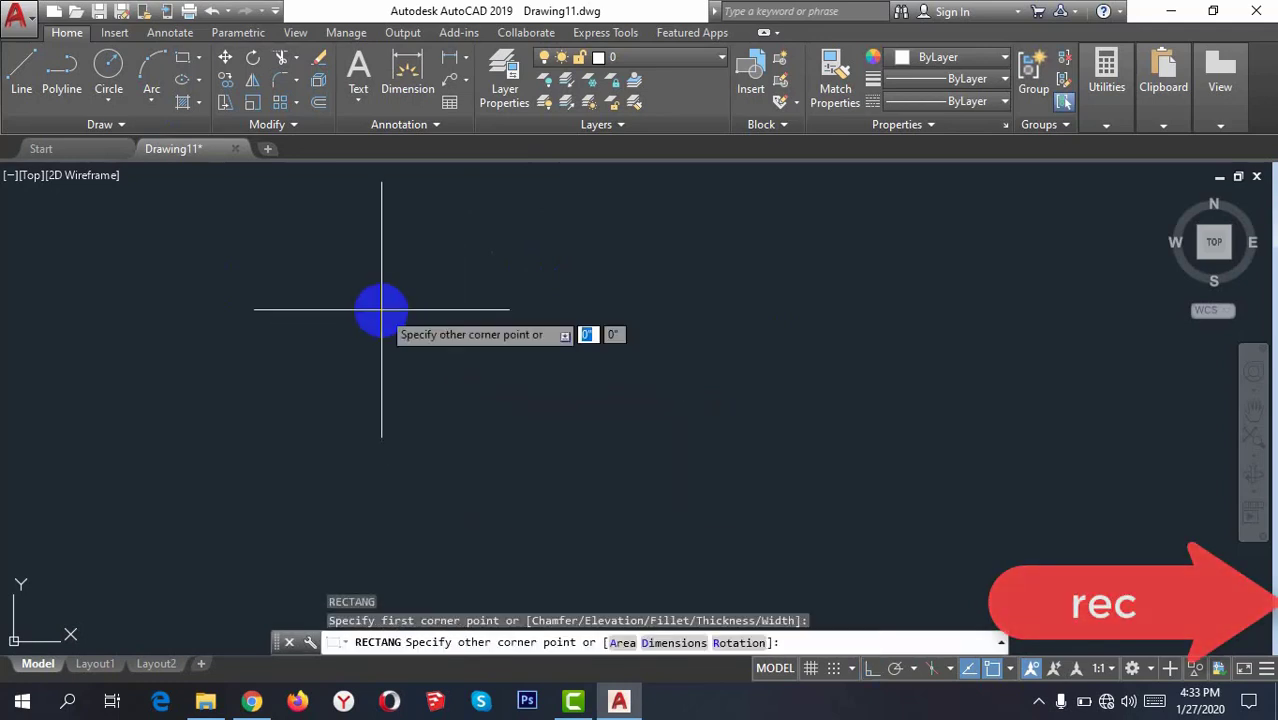
click(511, 403)
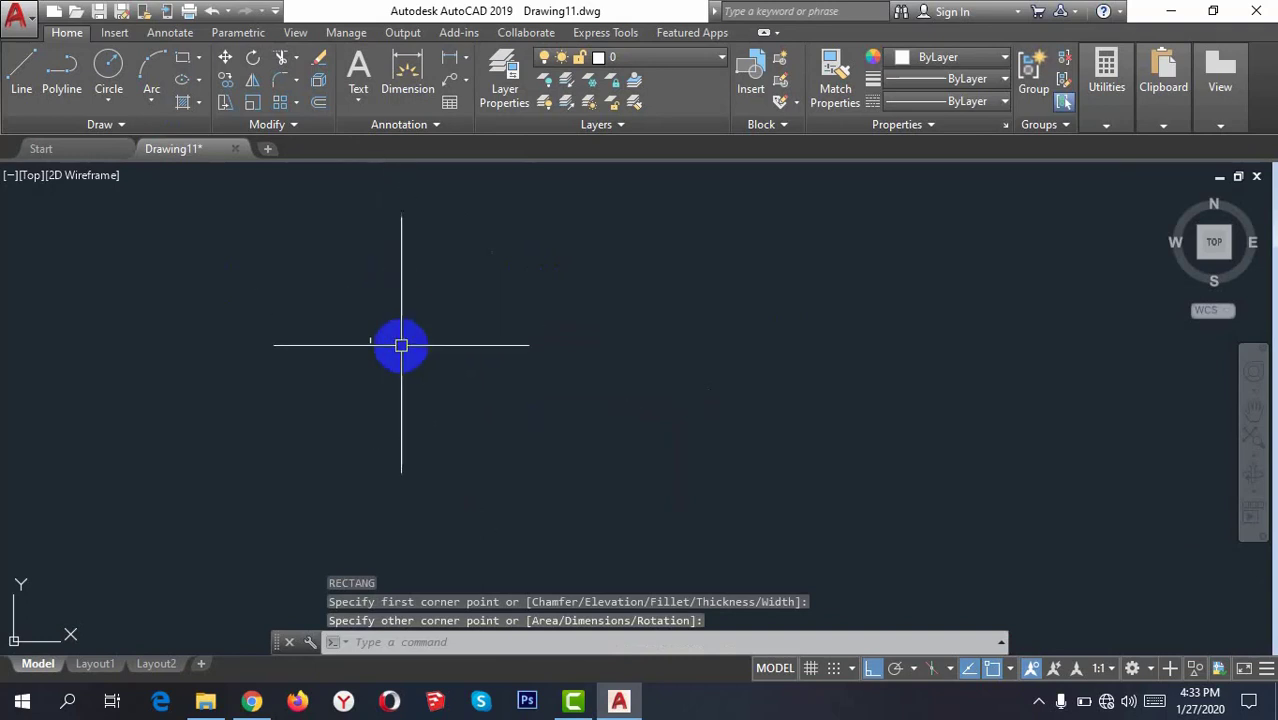
Start a new rectangle with its first corner near the drawing centre, sized by Area
text(REC)
key(Return)
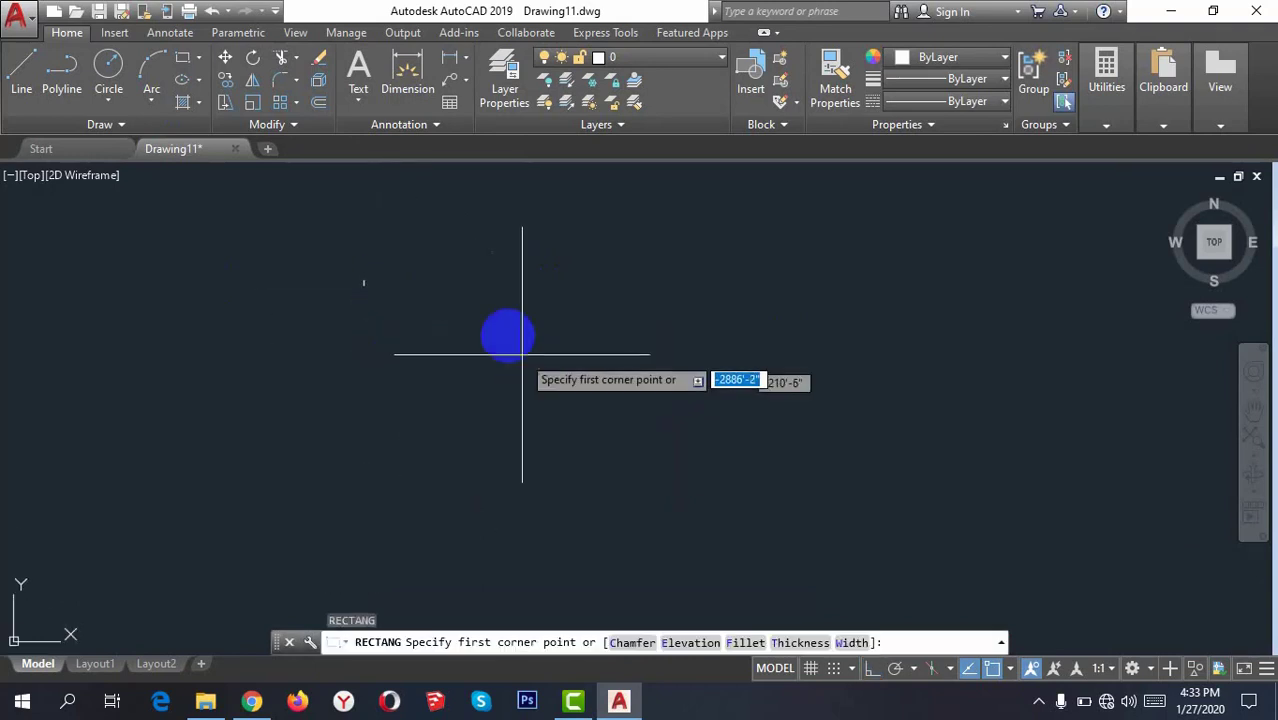
click(500, 288)
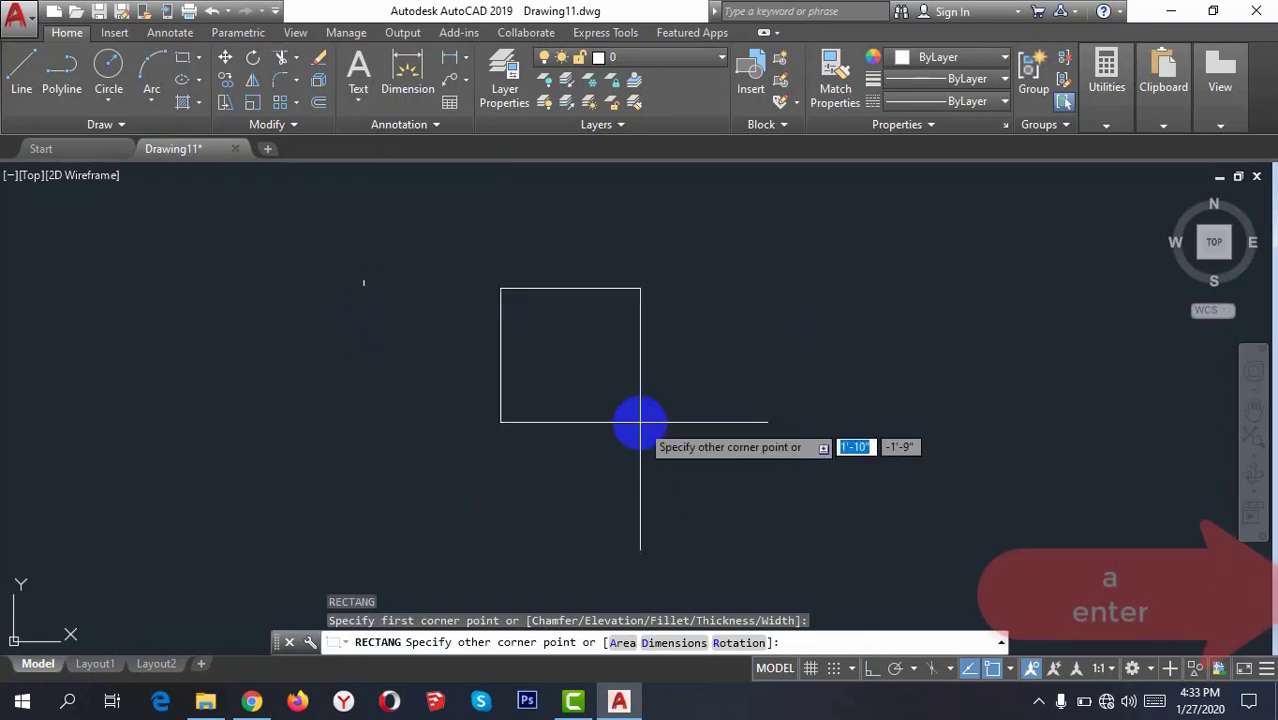
text(a)
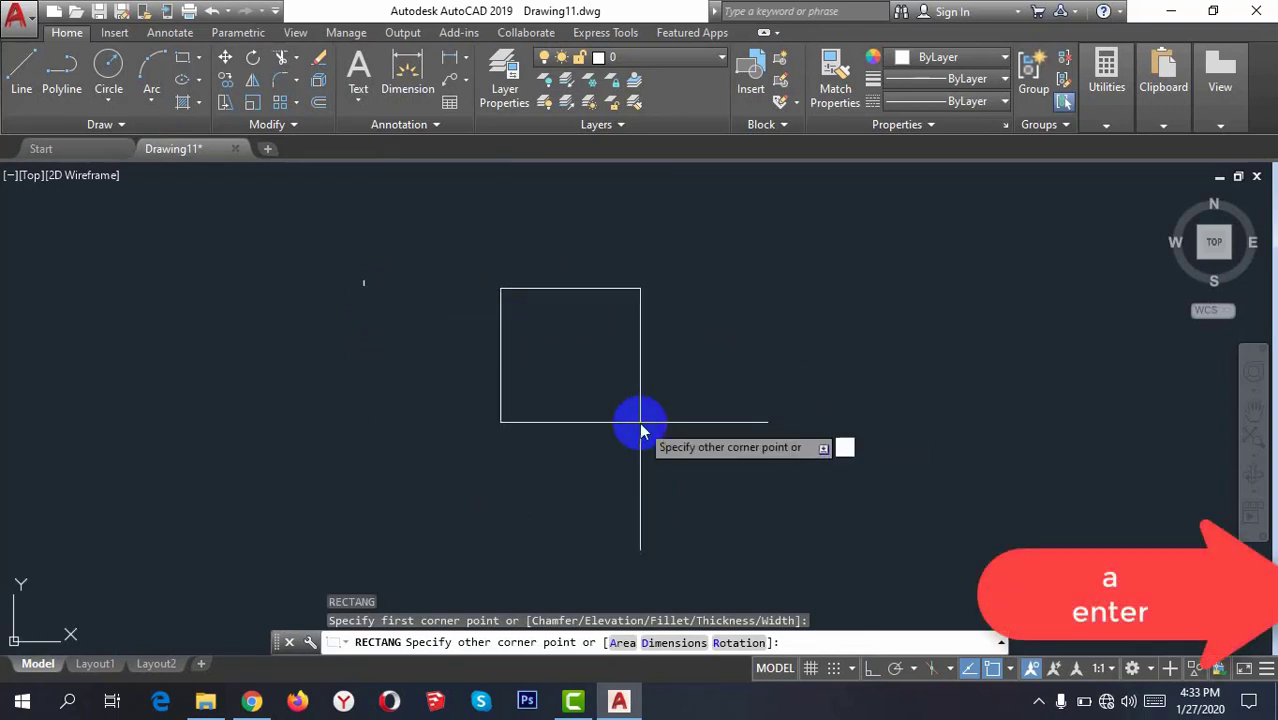
key(Return)
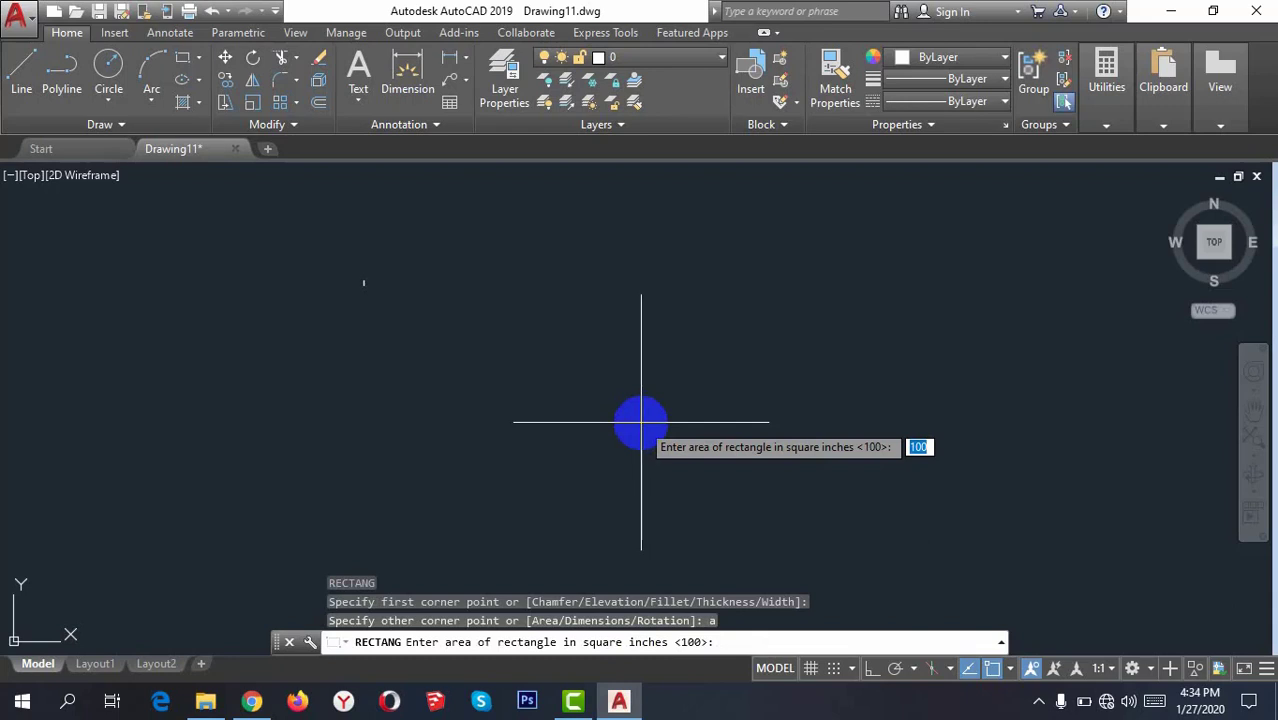
Enter a 140 square-inch area and a width of 6 to finish the rectangle
text(14)
text(0)
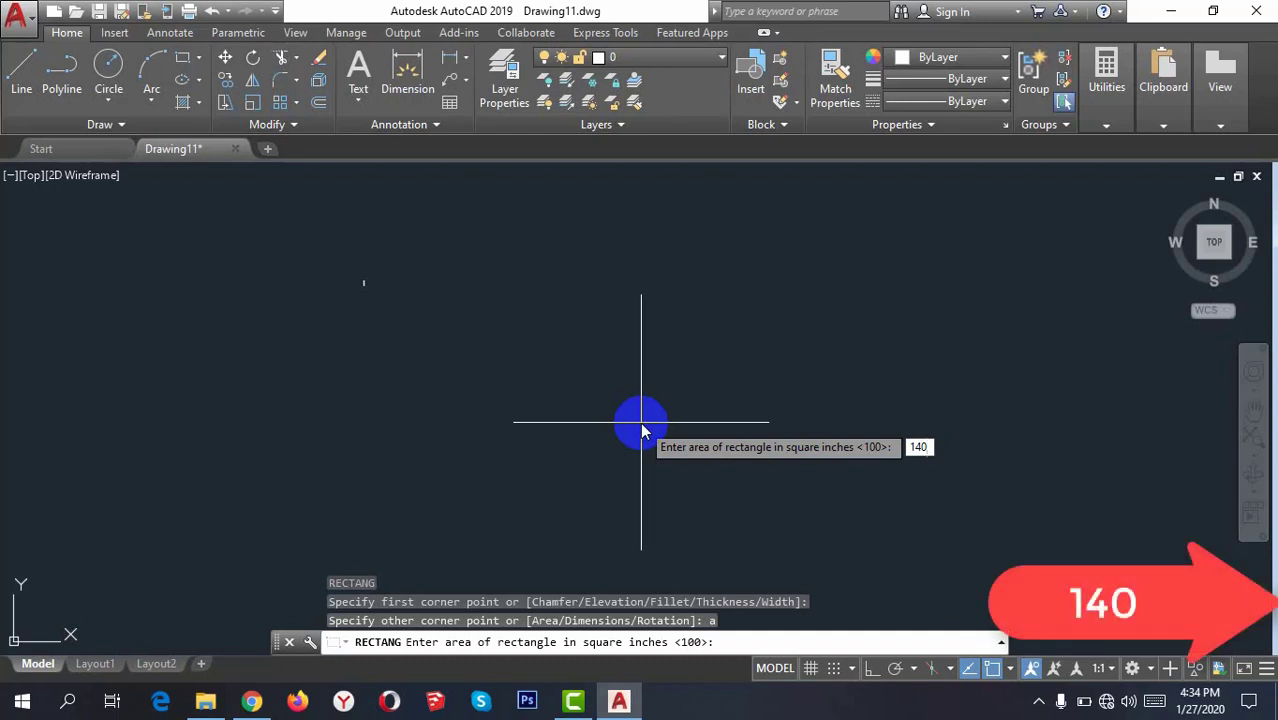
key(Return)
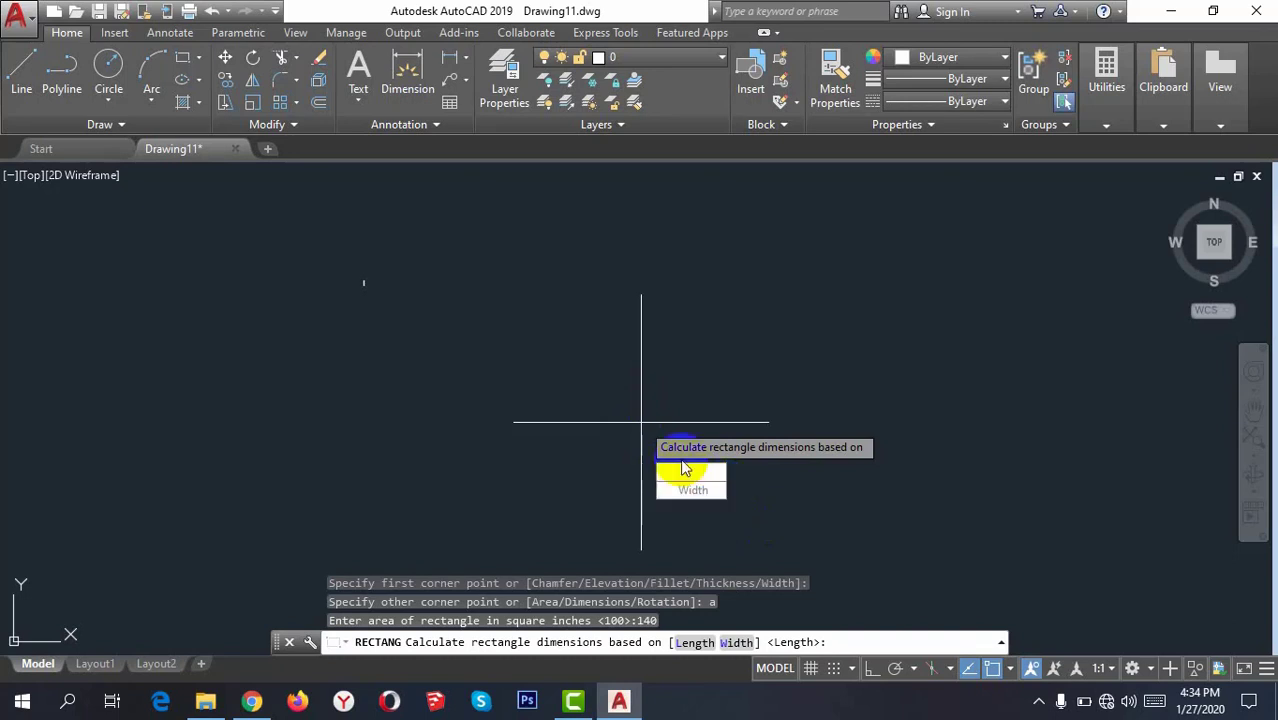
click(693, 490)
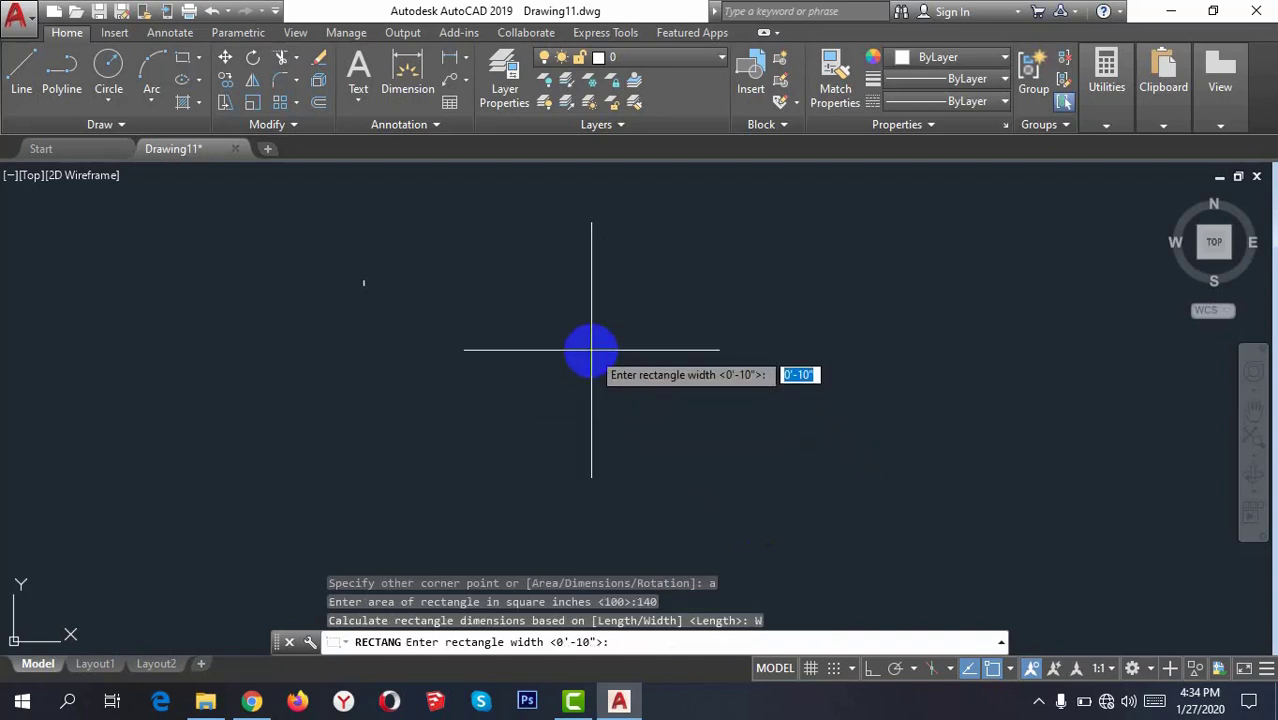
click(591, 350)
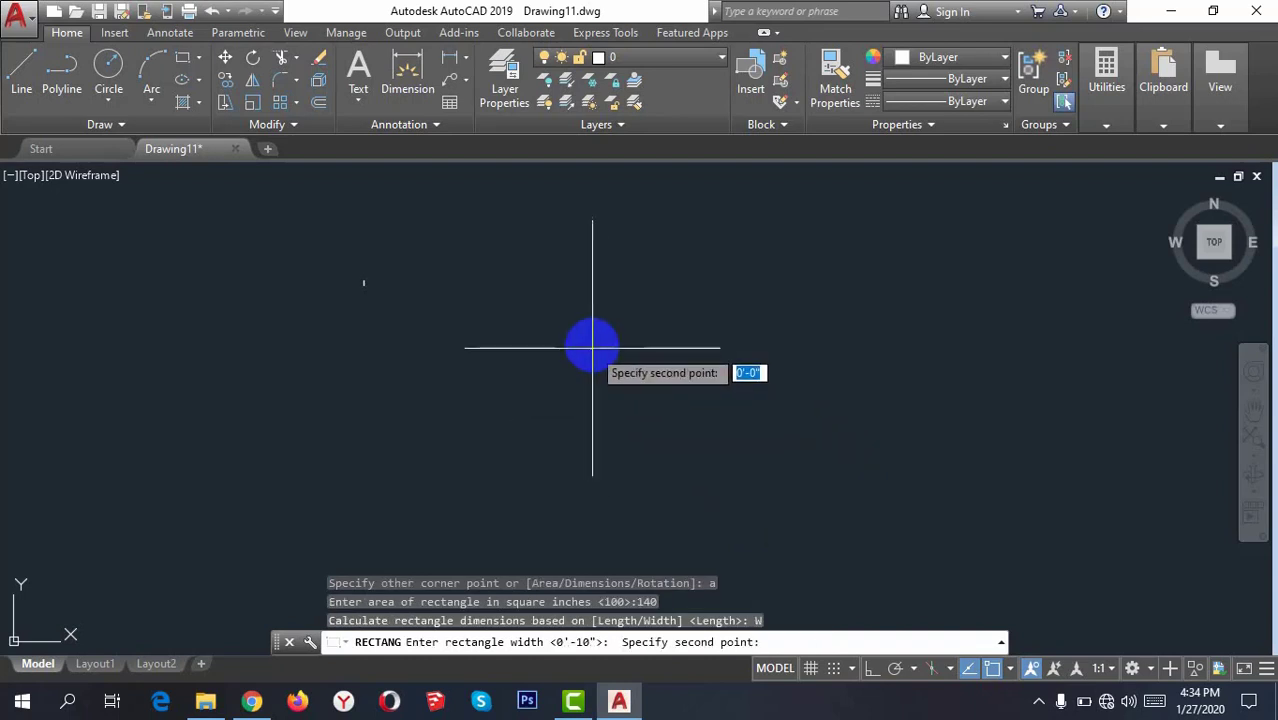
text(6)
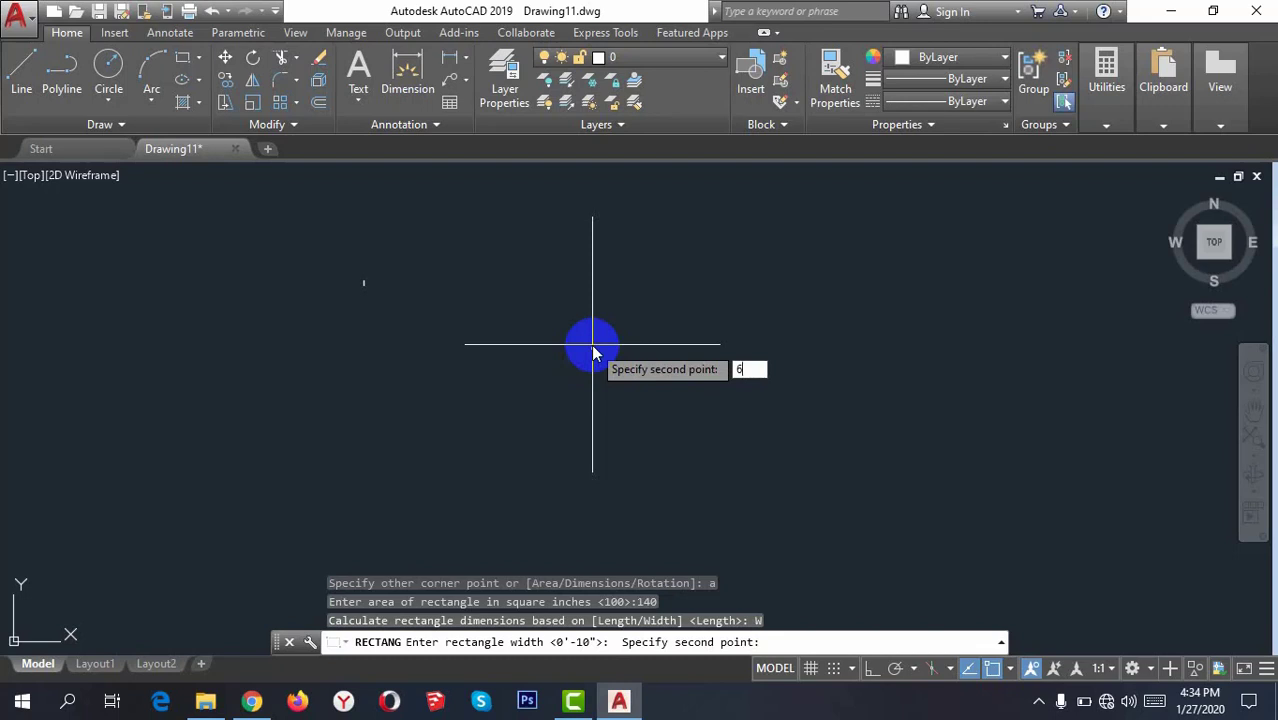
key(Return)
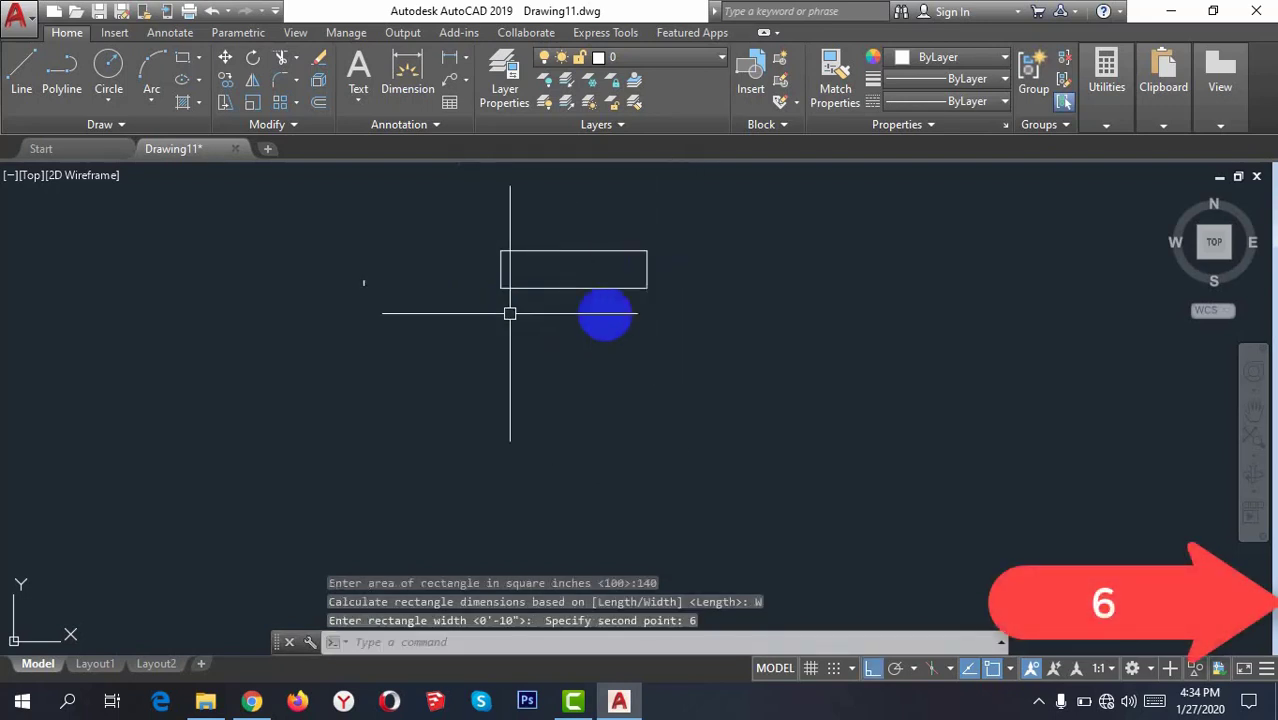
Run AREA on the rectangle's four corners: 140 sq in and a 4'-11" perimeter
middle_drag(571, 319, 581, 397)
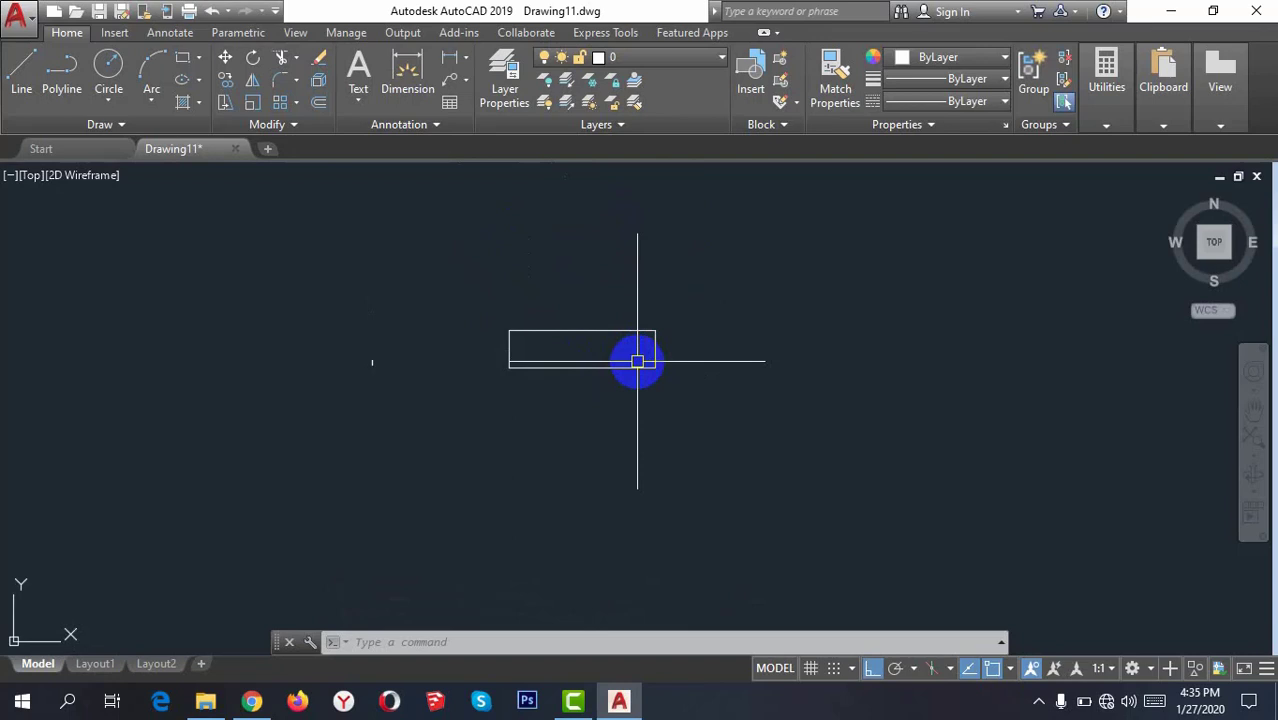
text(area)
key(Return)
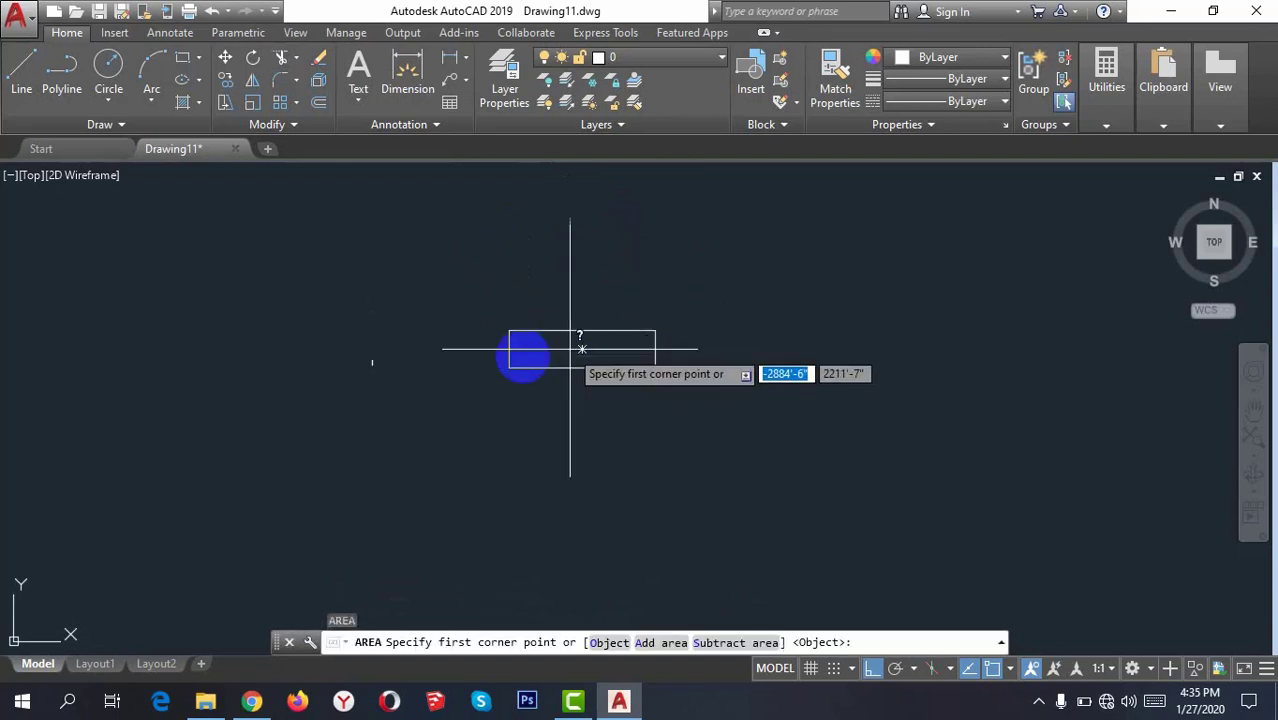
click(509, 331)
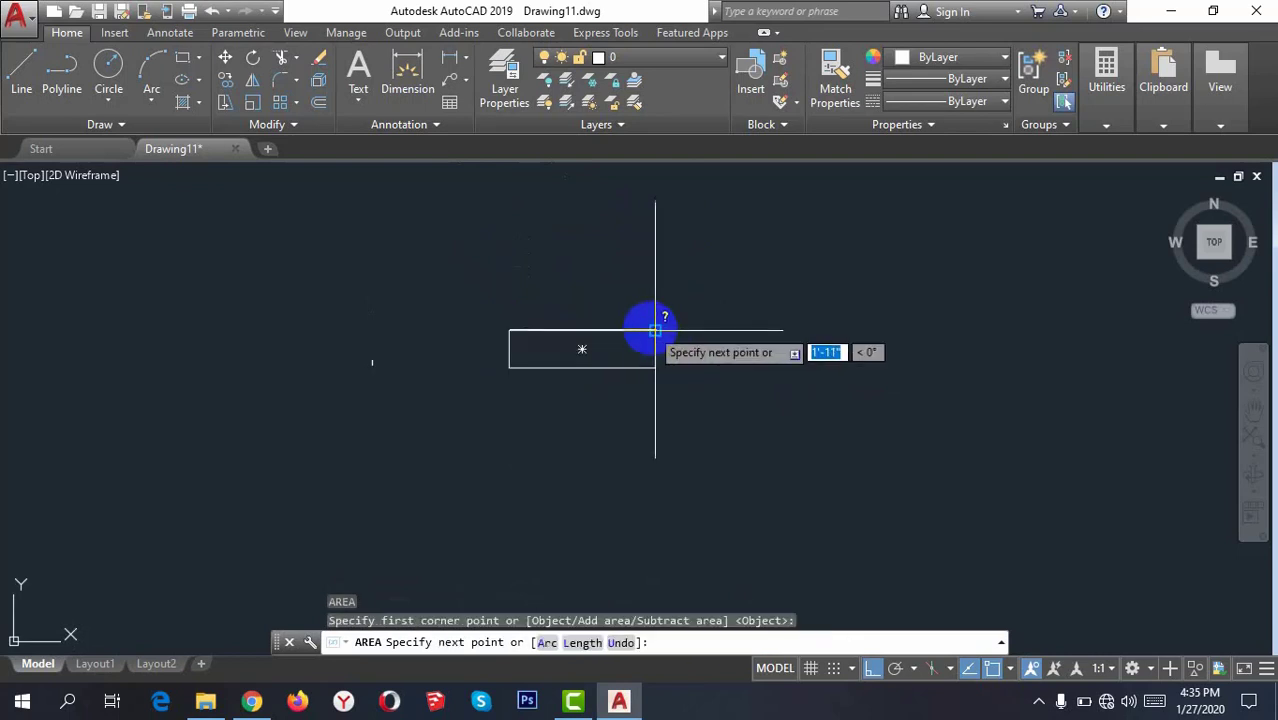
click(655, 331)
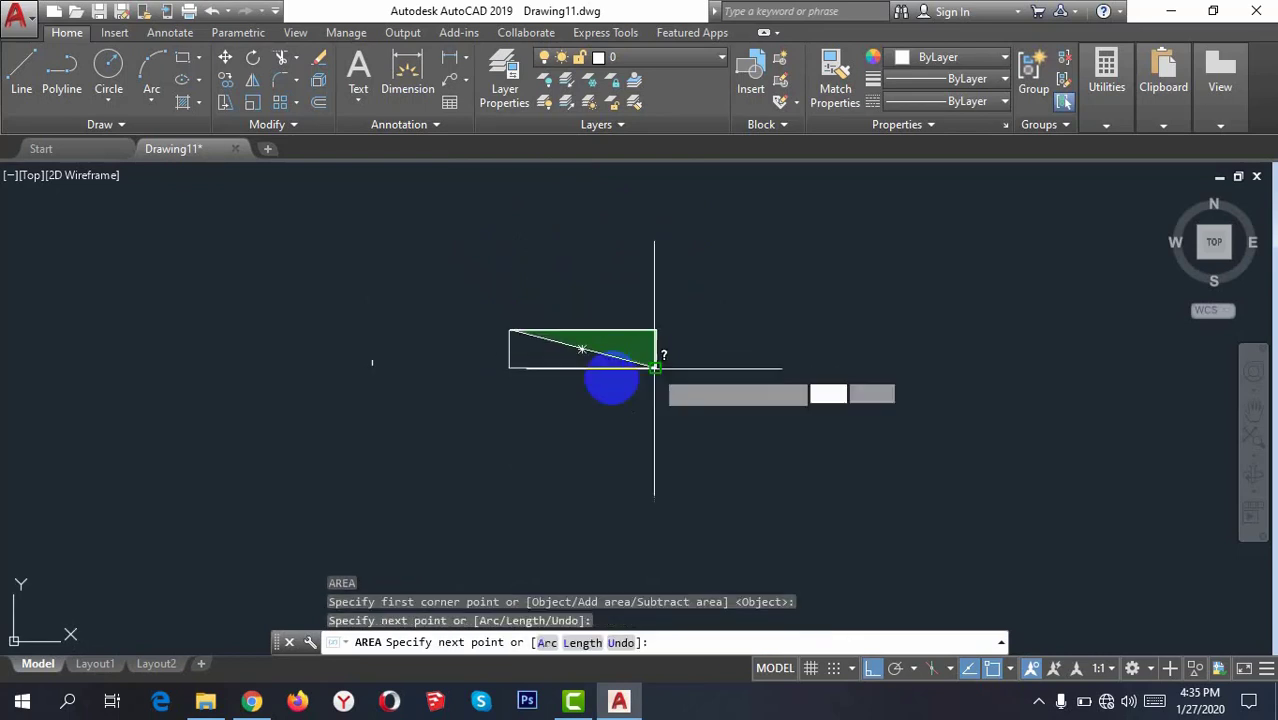
click(655, 368)
click(509, 368)
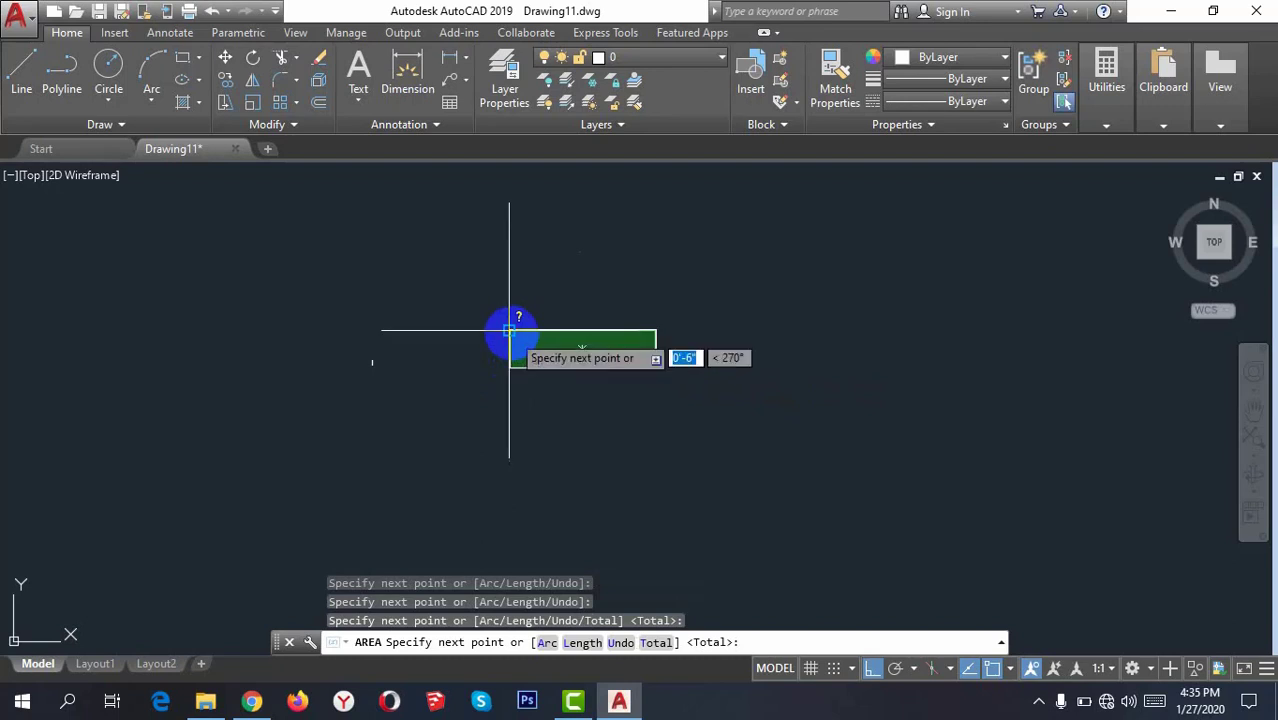
click(509, 331)
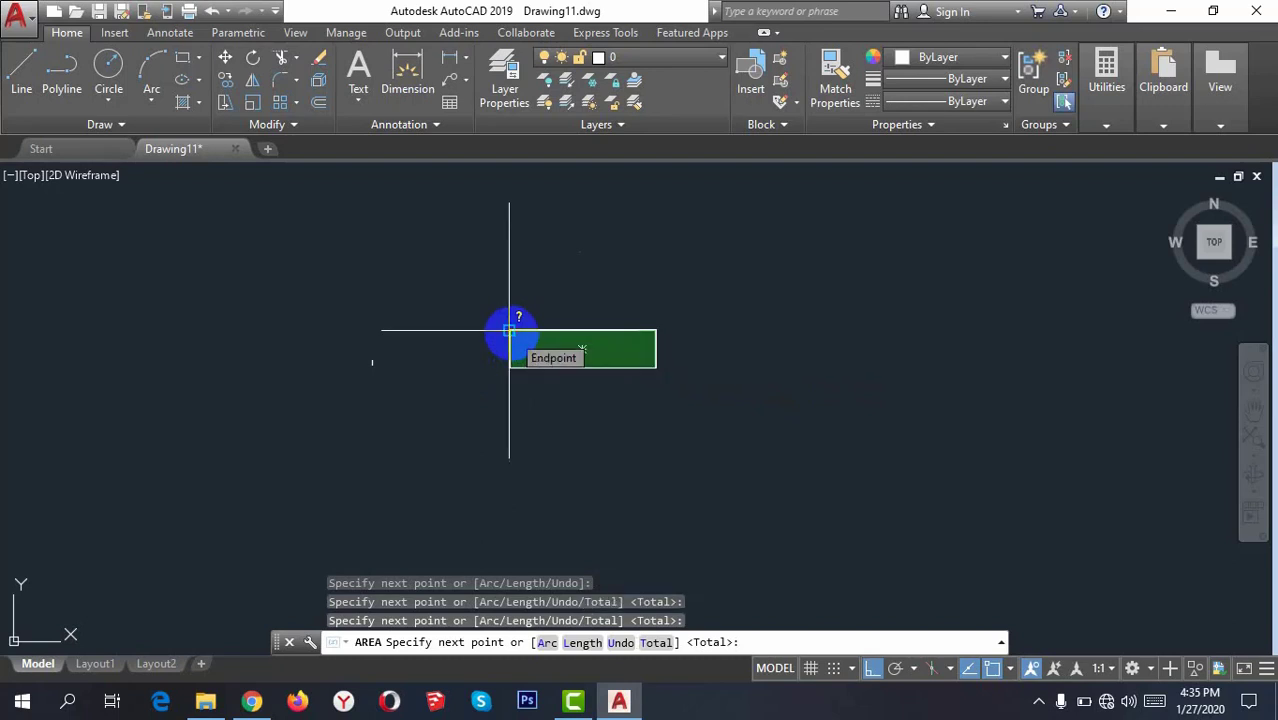
key(Return)
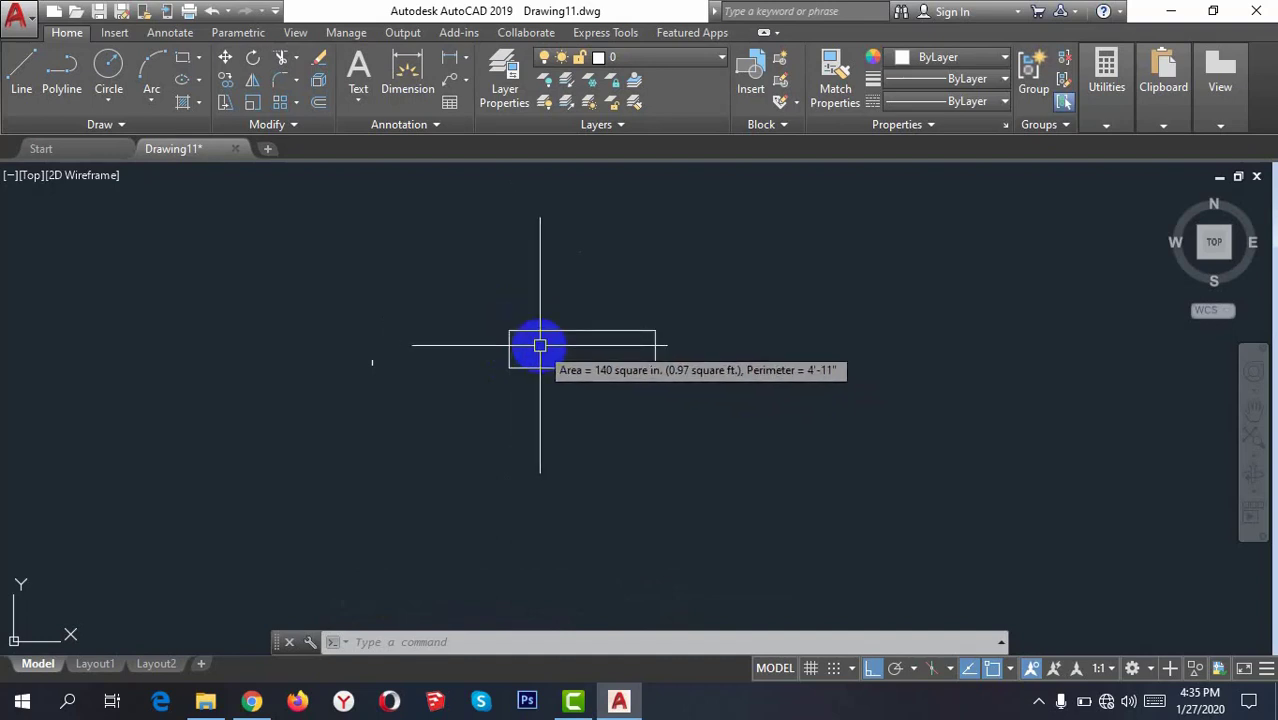
Add an aligned dimension to the rectangle, producing a 4" dimension
text(DA)
text(L)
key(Return)
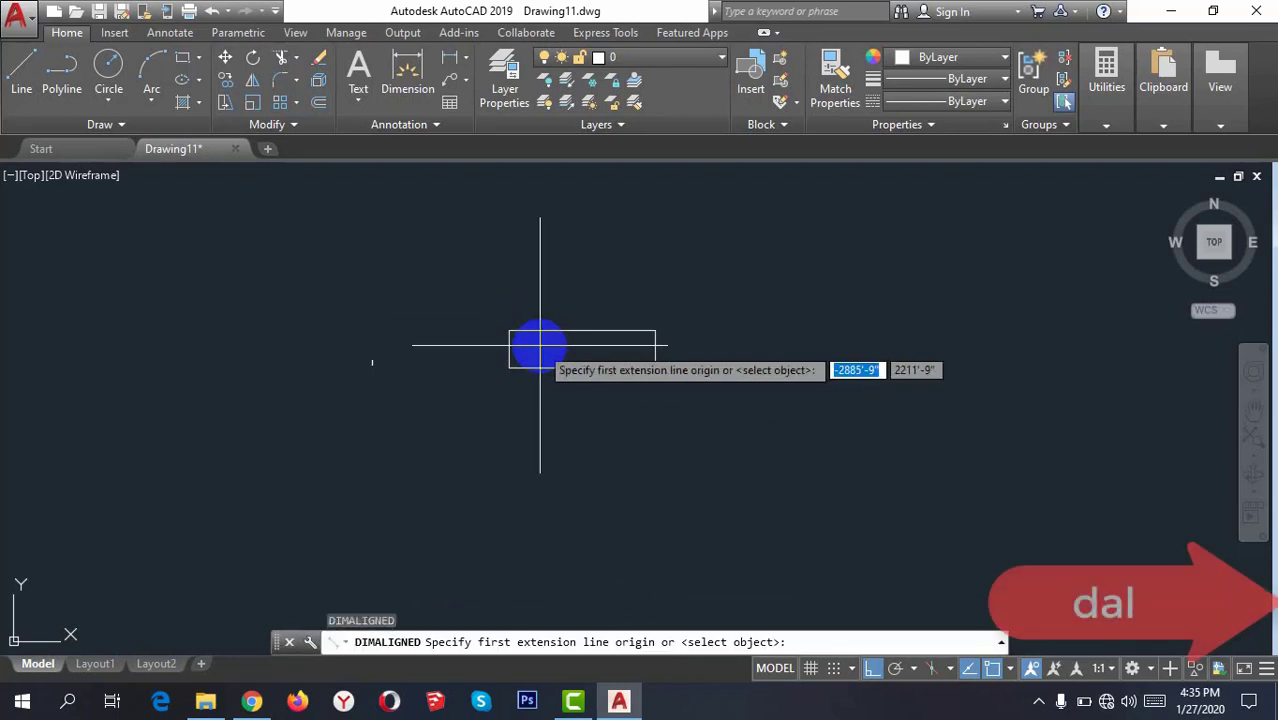
click(509, 331)
click(509, 368)
click(462, 365)
click(510, 371)
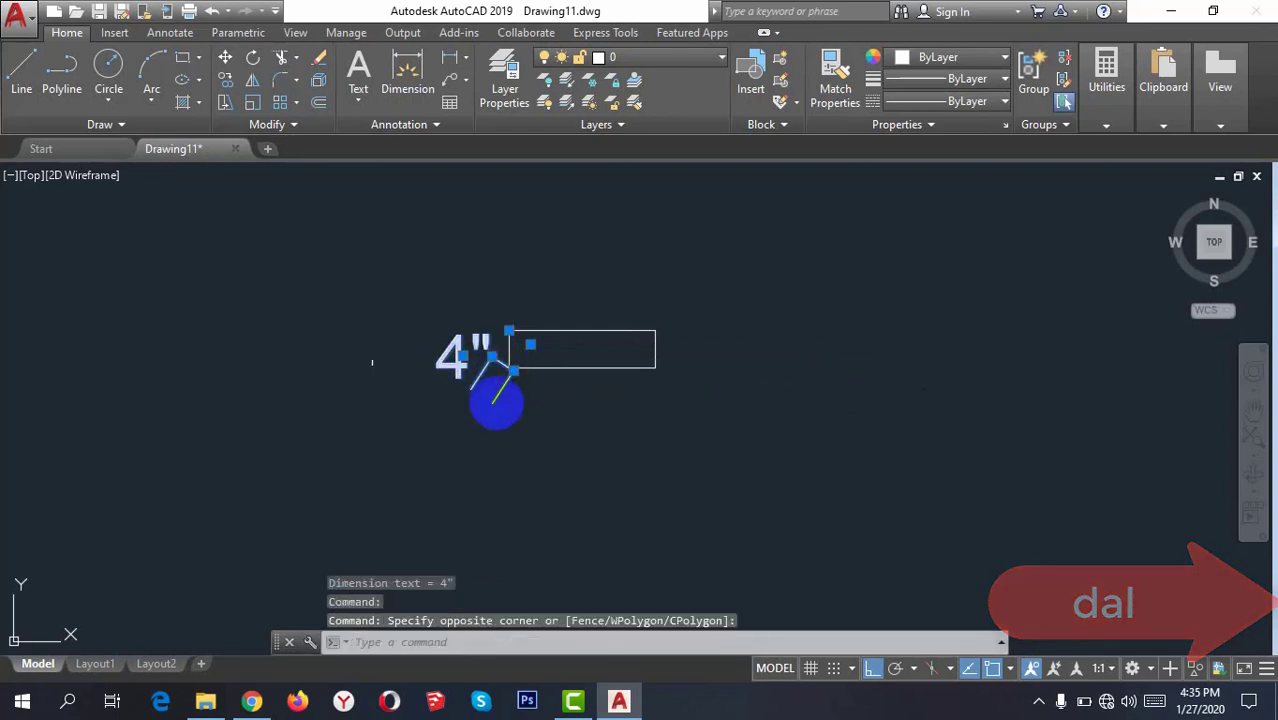
Delete the unwanted 4" dimension
click(1220, 541)
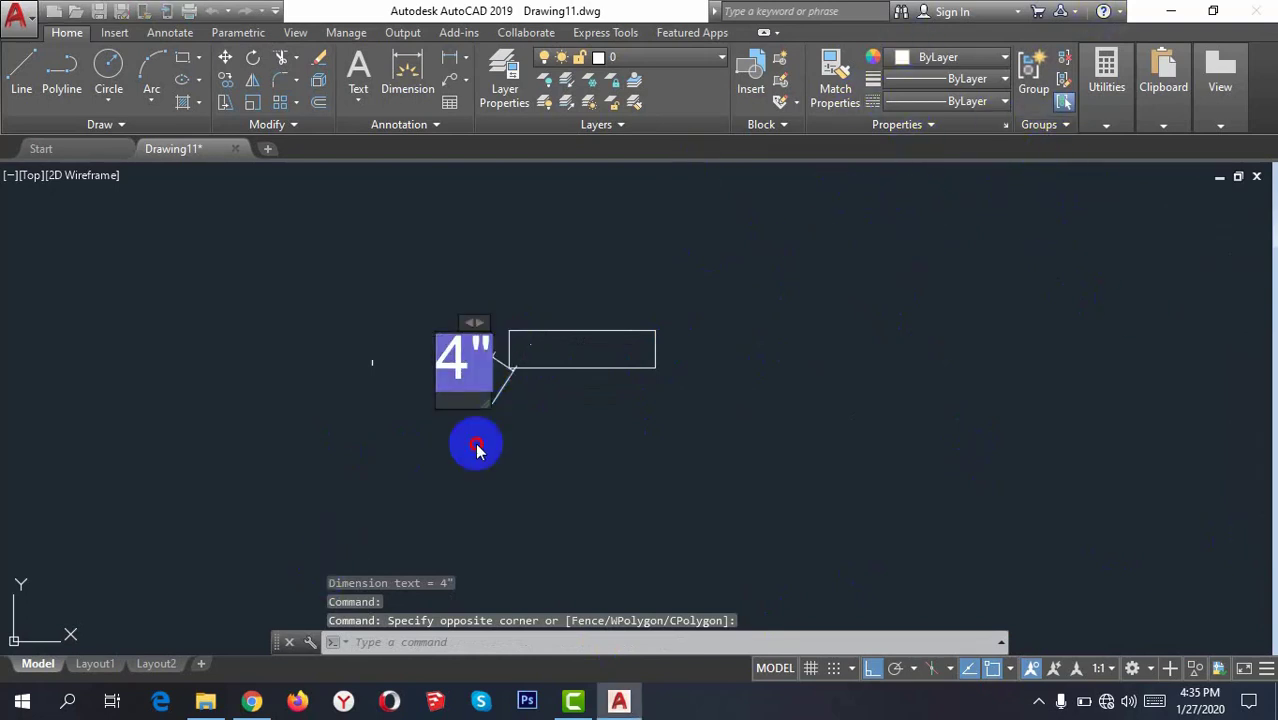
click(508, 410)
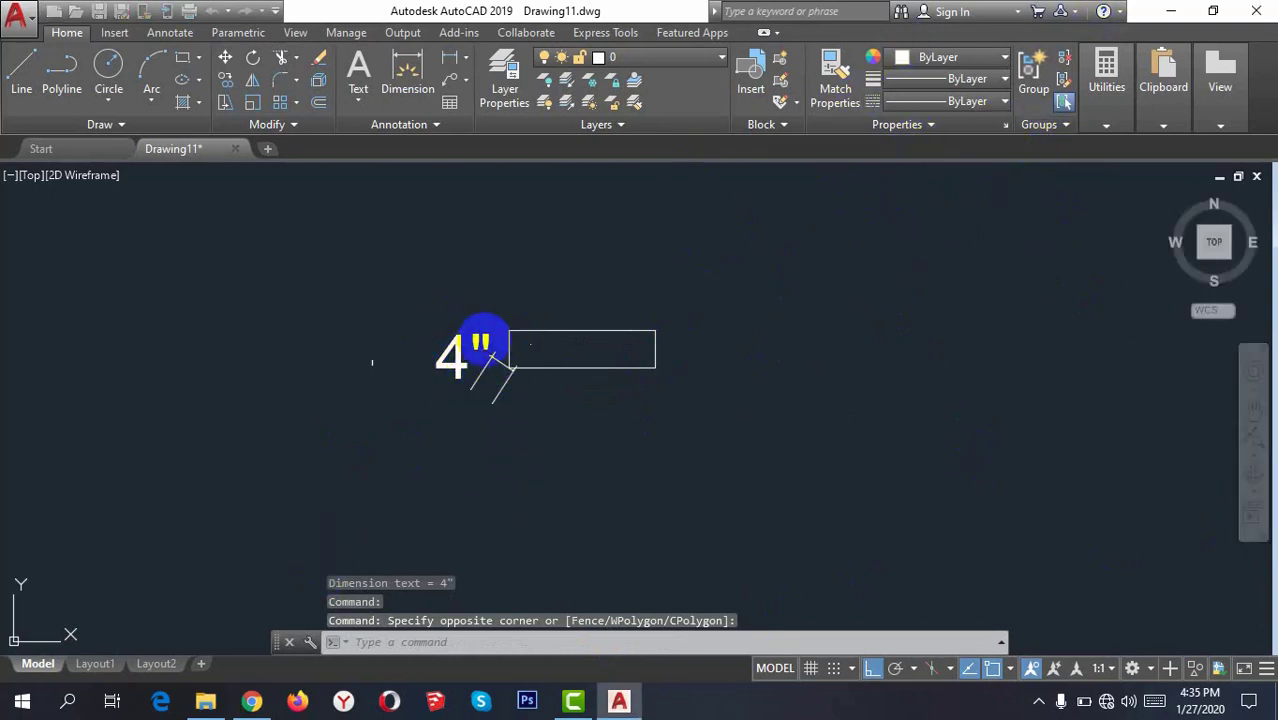
double_click(598, 408)
scroll(482, 408, up, 2)
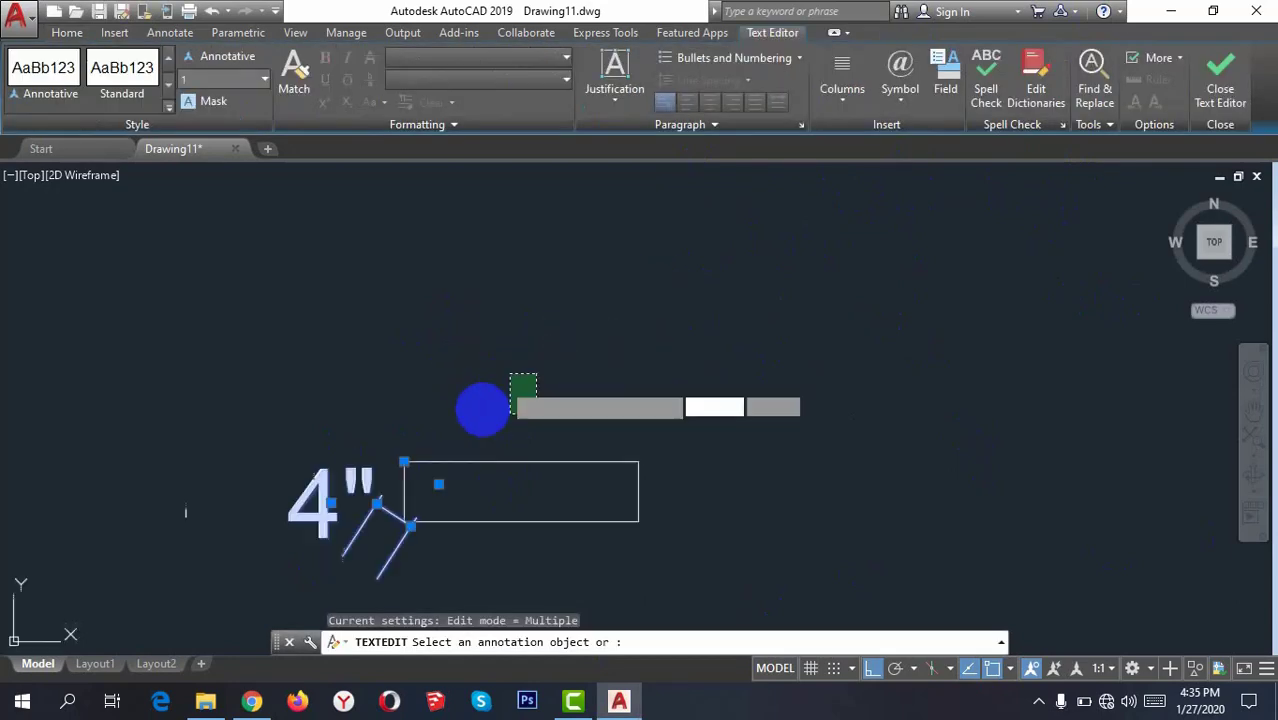
click(505, 390)
middle_drag(497, 410, 585, 285)
key(Escape)
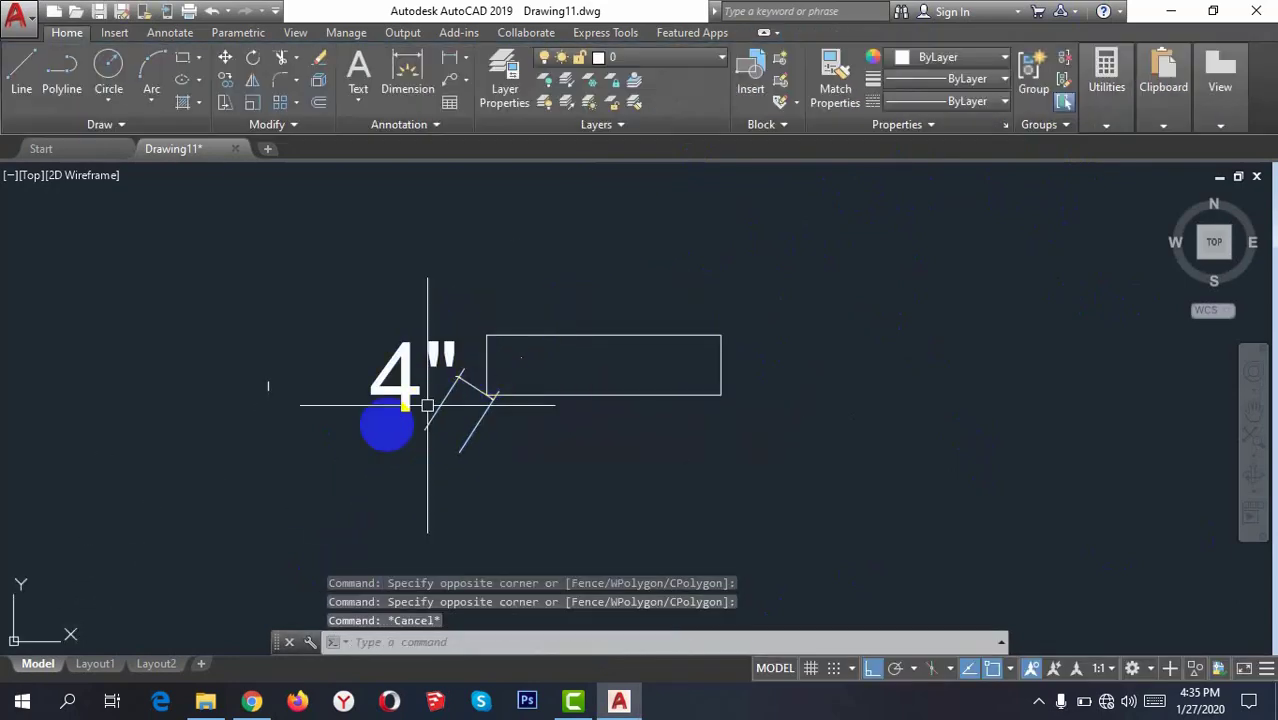
click(357, 386)
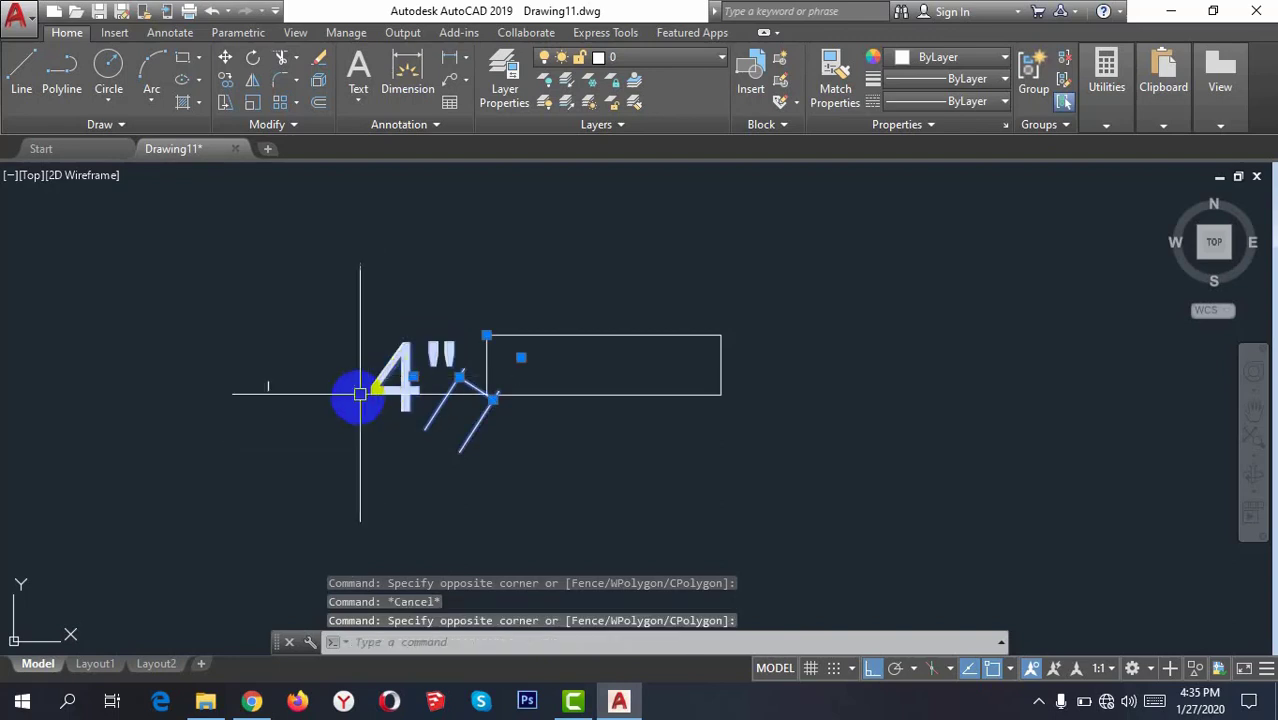
key(Delete)
Dimension the rectangle's left side with a 6" aligned dimension placed to its left
text(da)
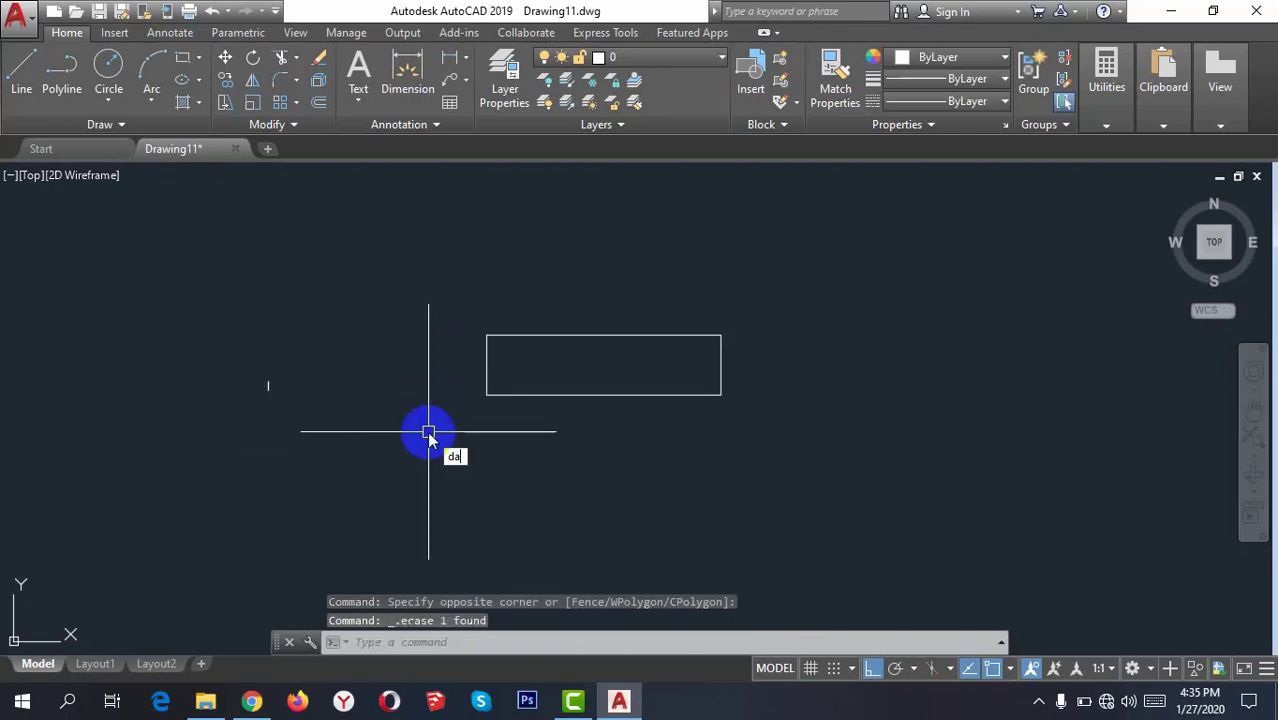
text(l)
key(Escape)
text(dal)
key(Return)
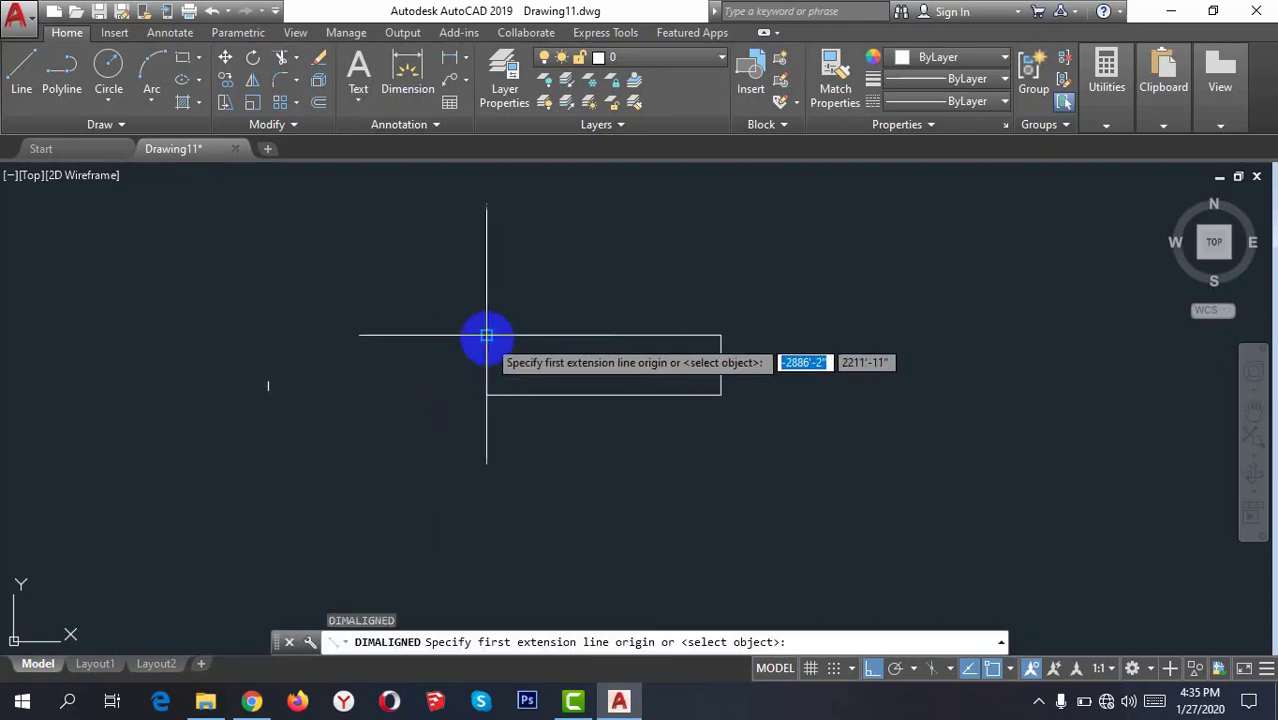
click(486, 336)
click(486, 395)
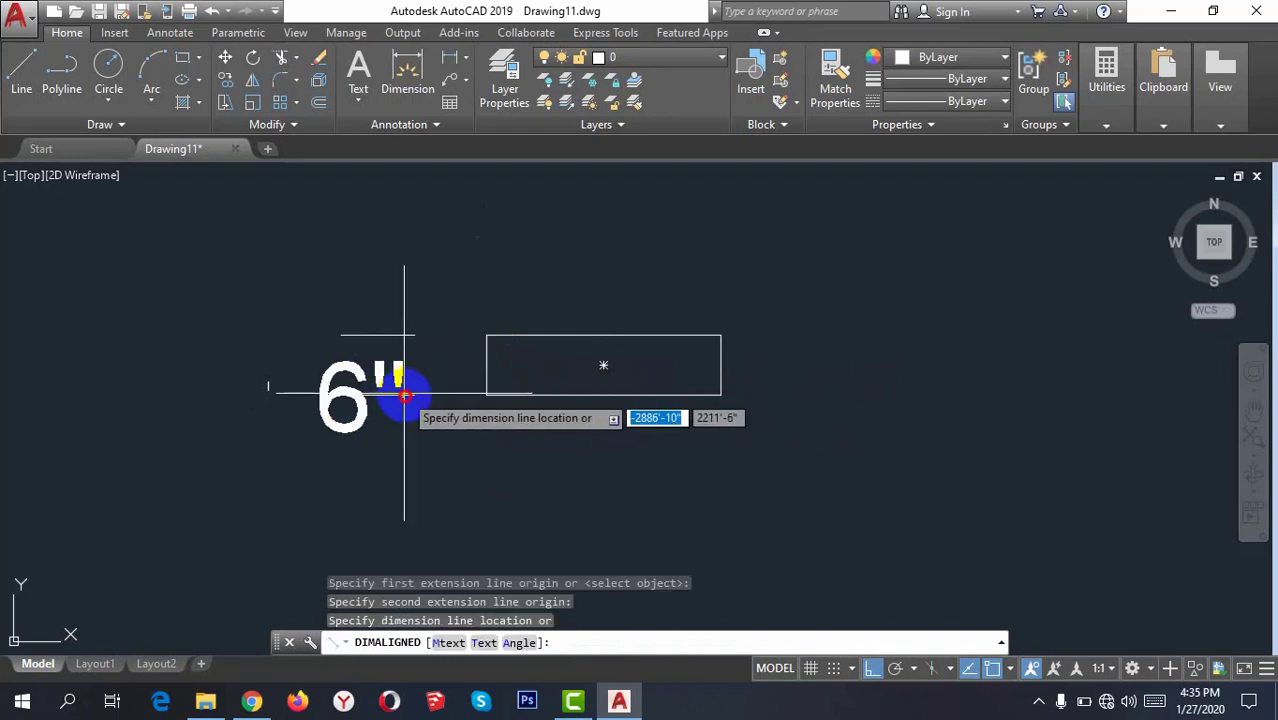
click(410, 397)
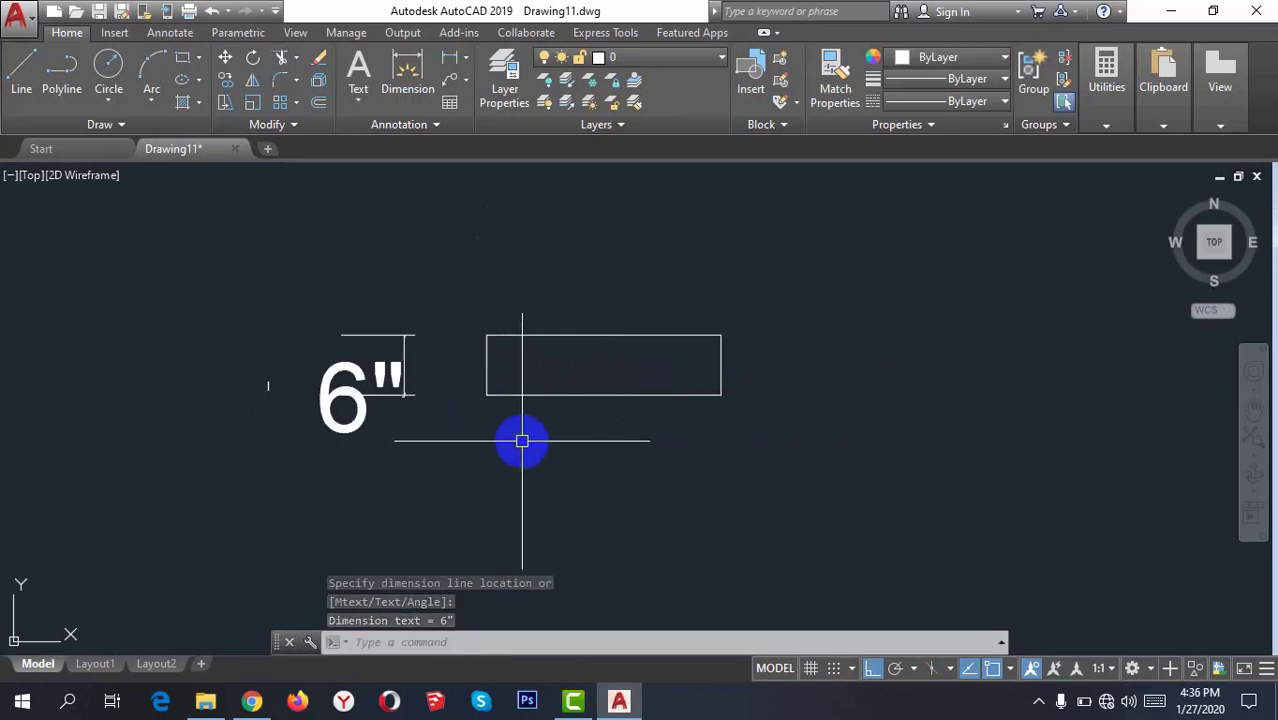
scroll(699, 216, down, 4)
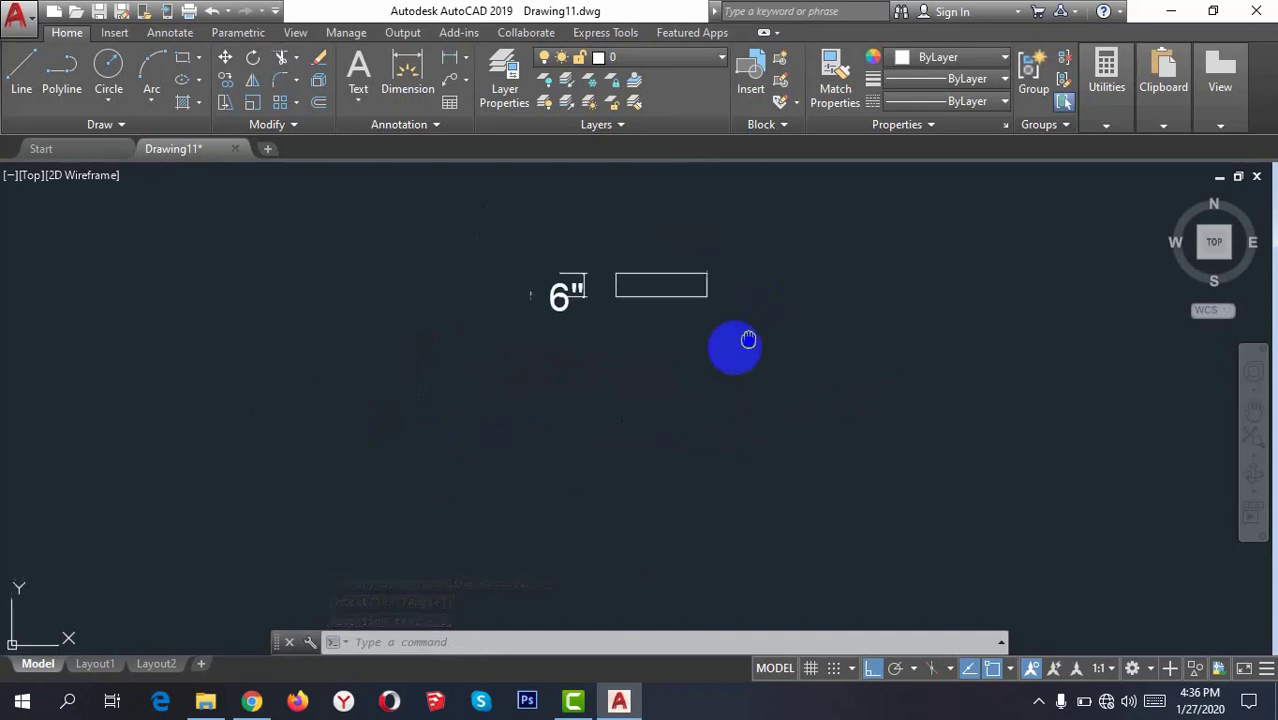
middle_drag(736, 342, 605, 371)
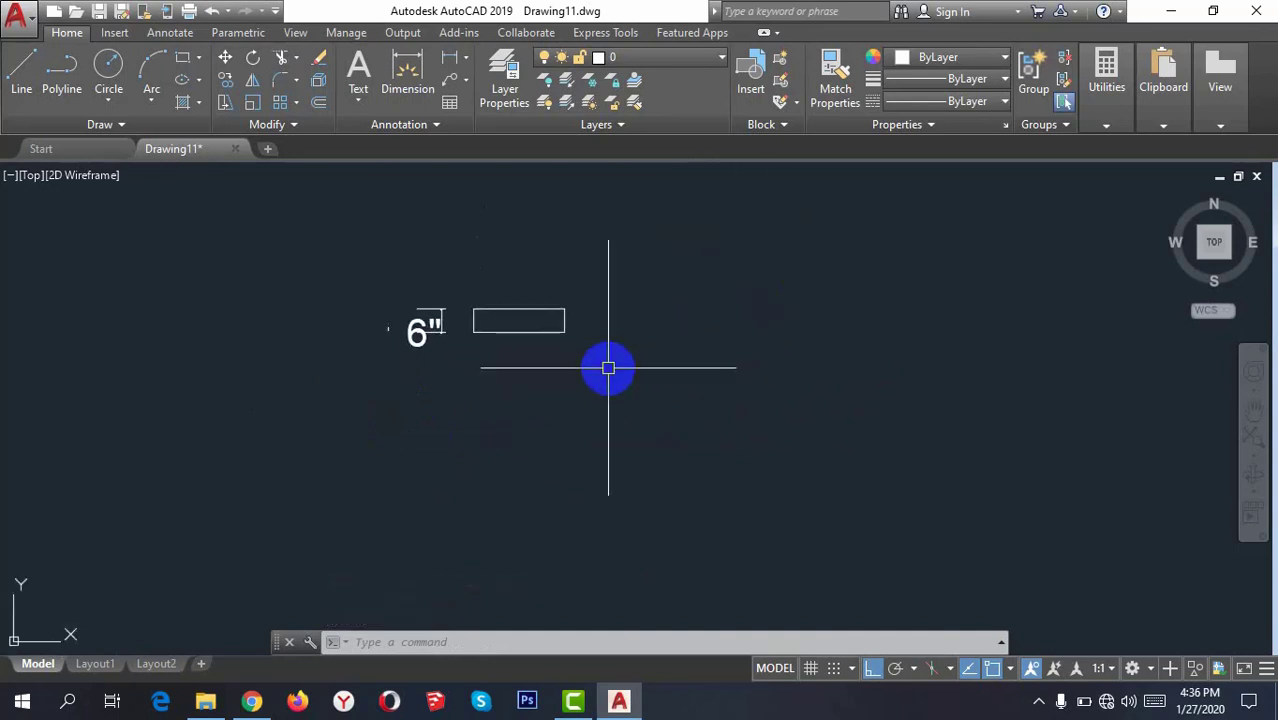
Draw a rectangle with the Dimensions option: length 20, width 15, right of the first
text(rec)
key(Return)
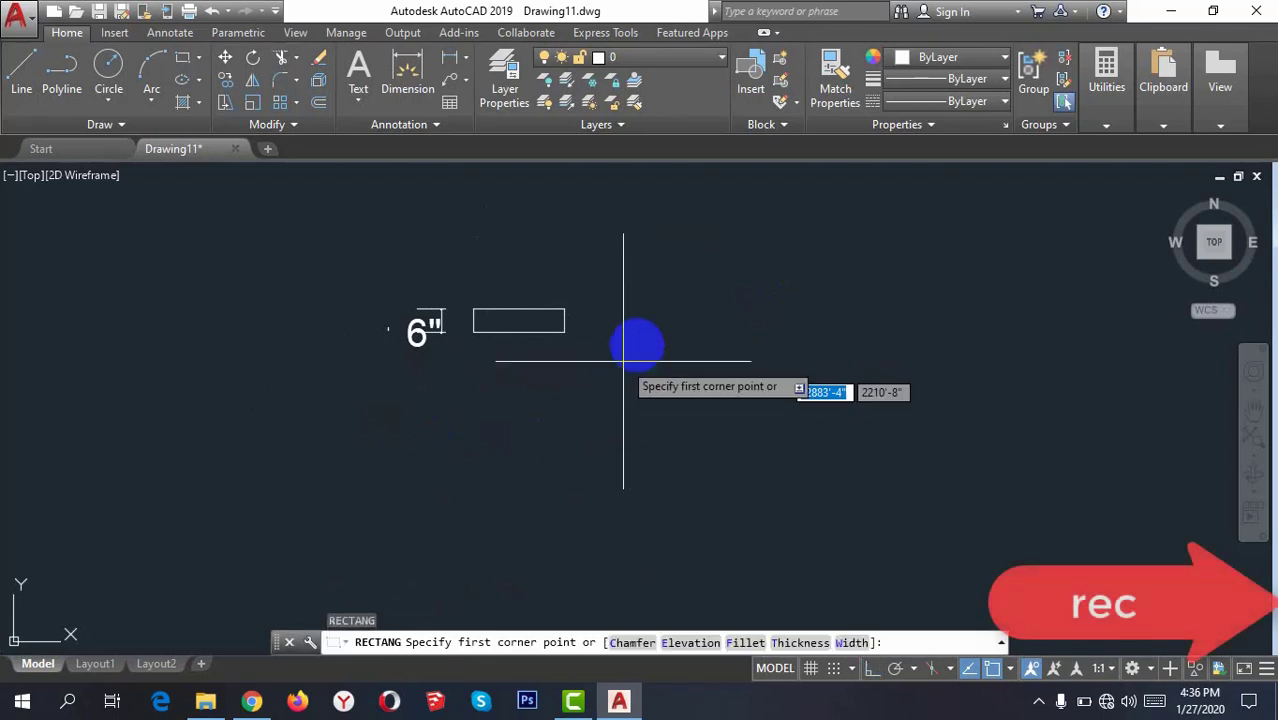
click(647, 326)
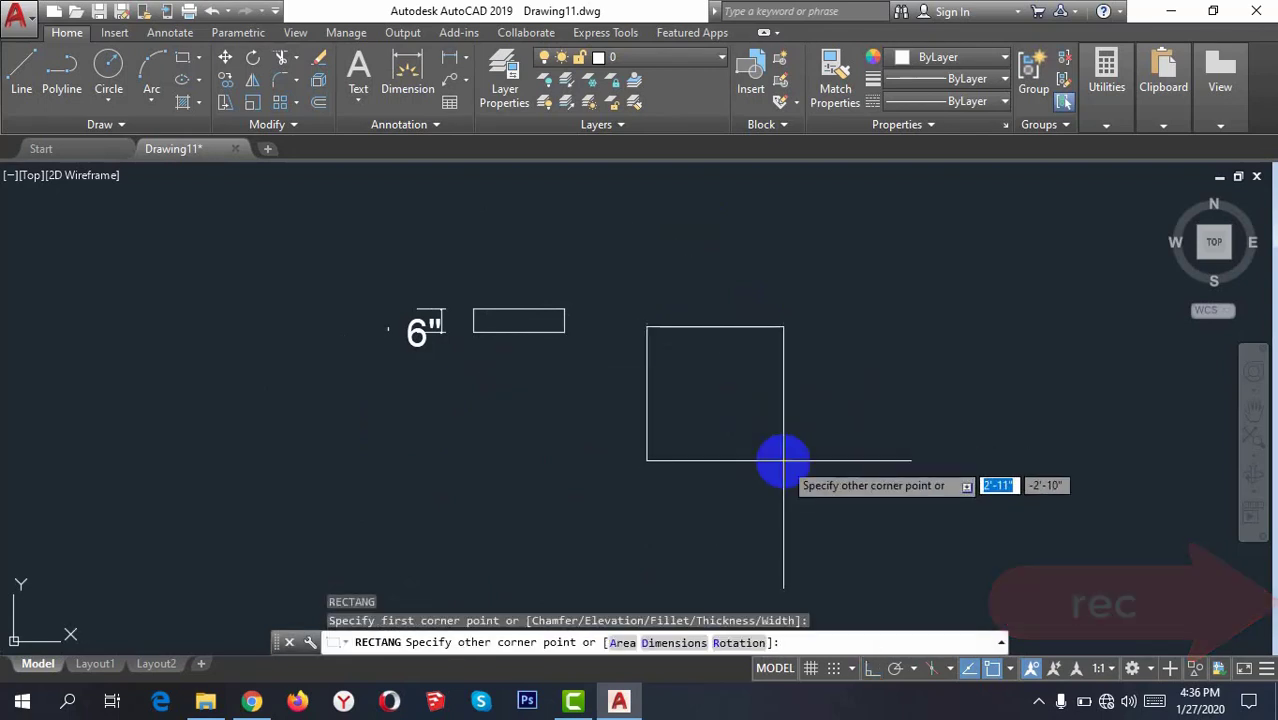
text(d)
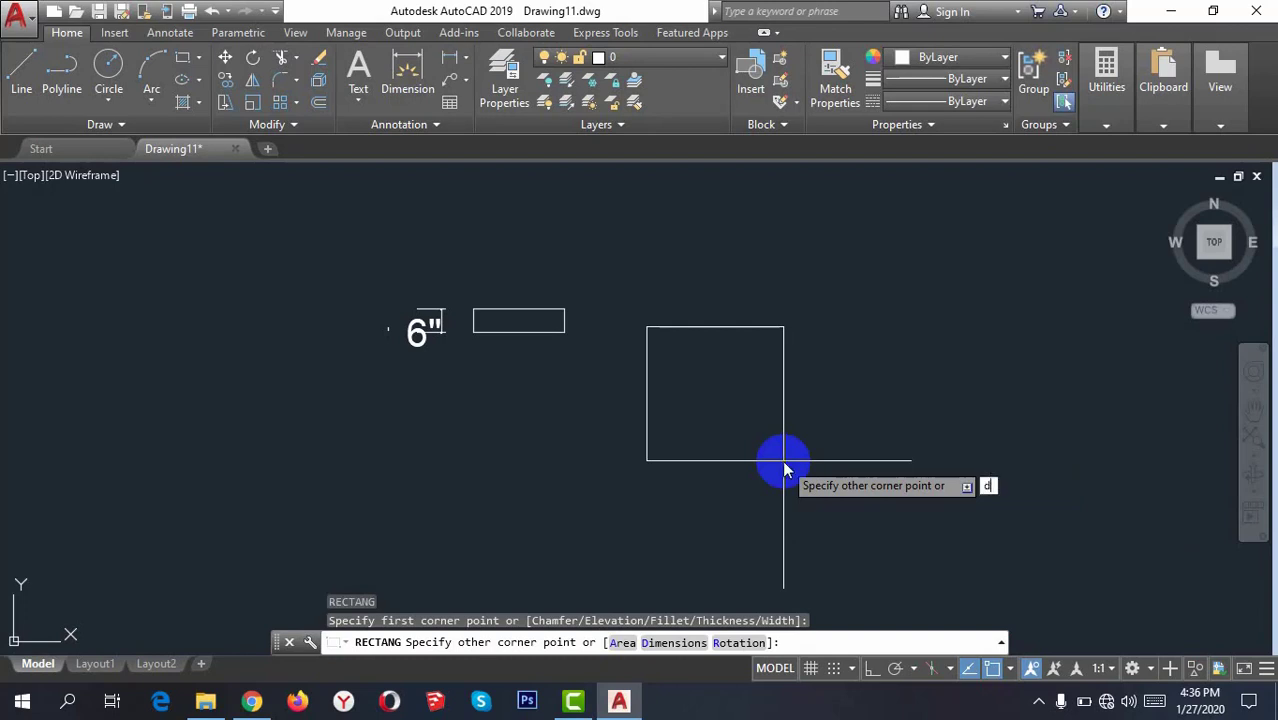
key(Return)
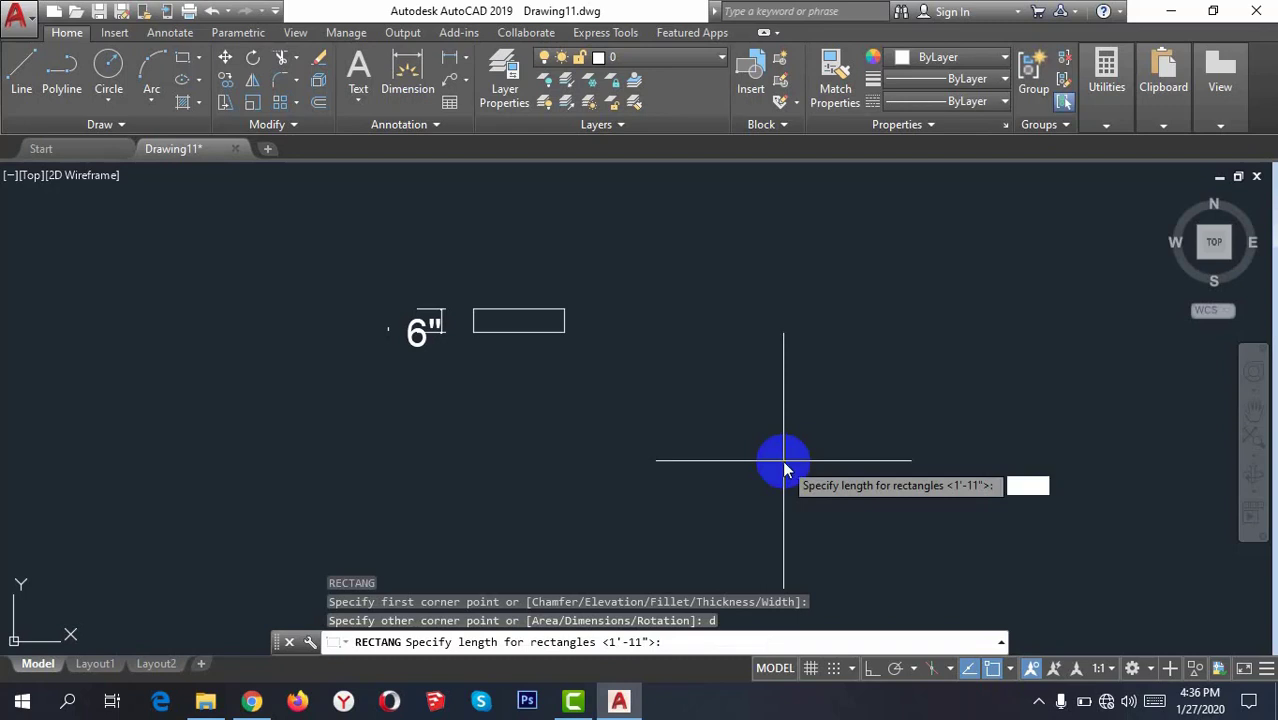
text(20)
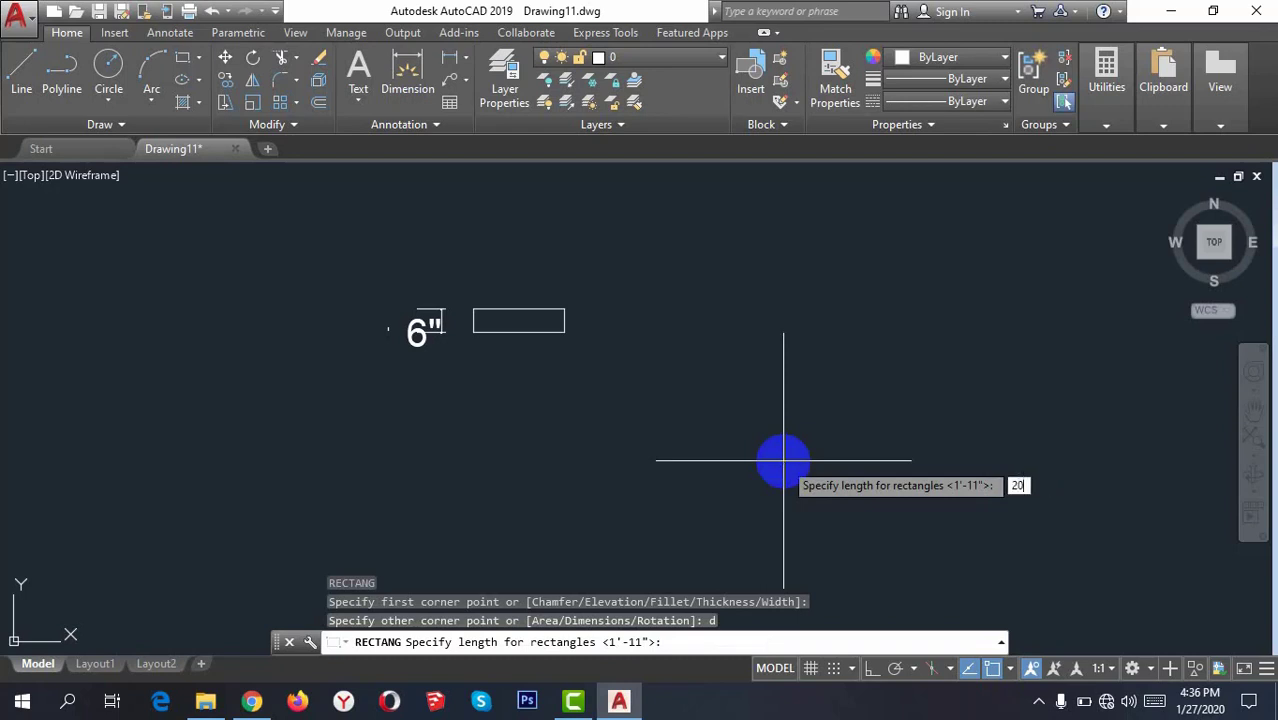
key(Return)
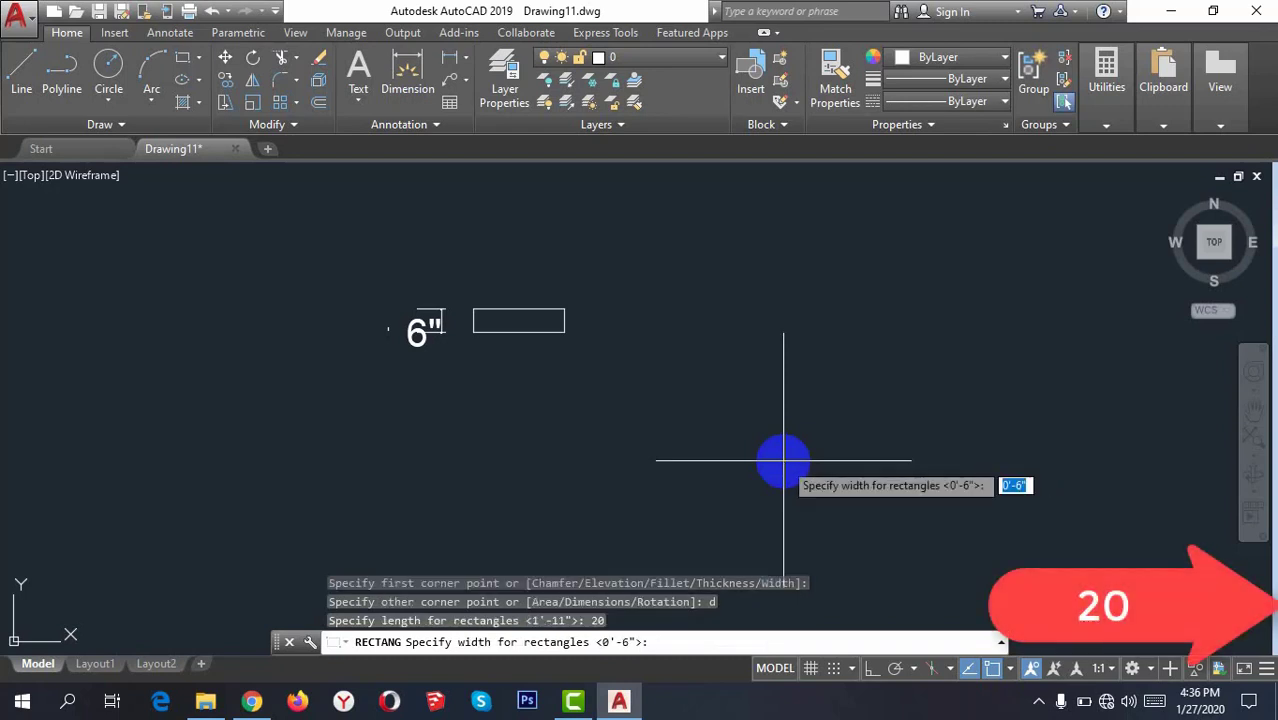
text(15)
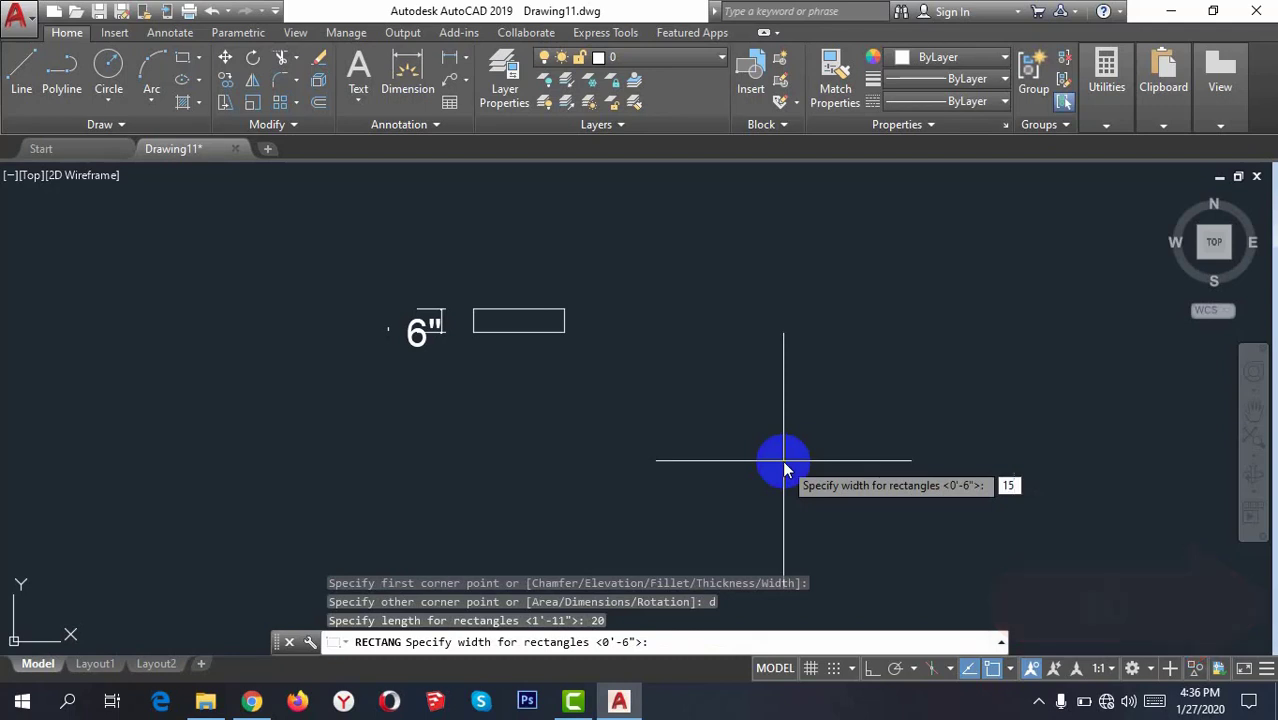
key(Return)
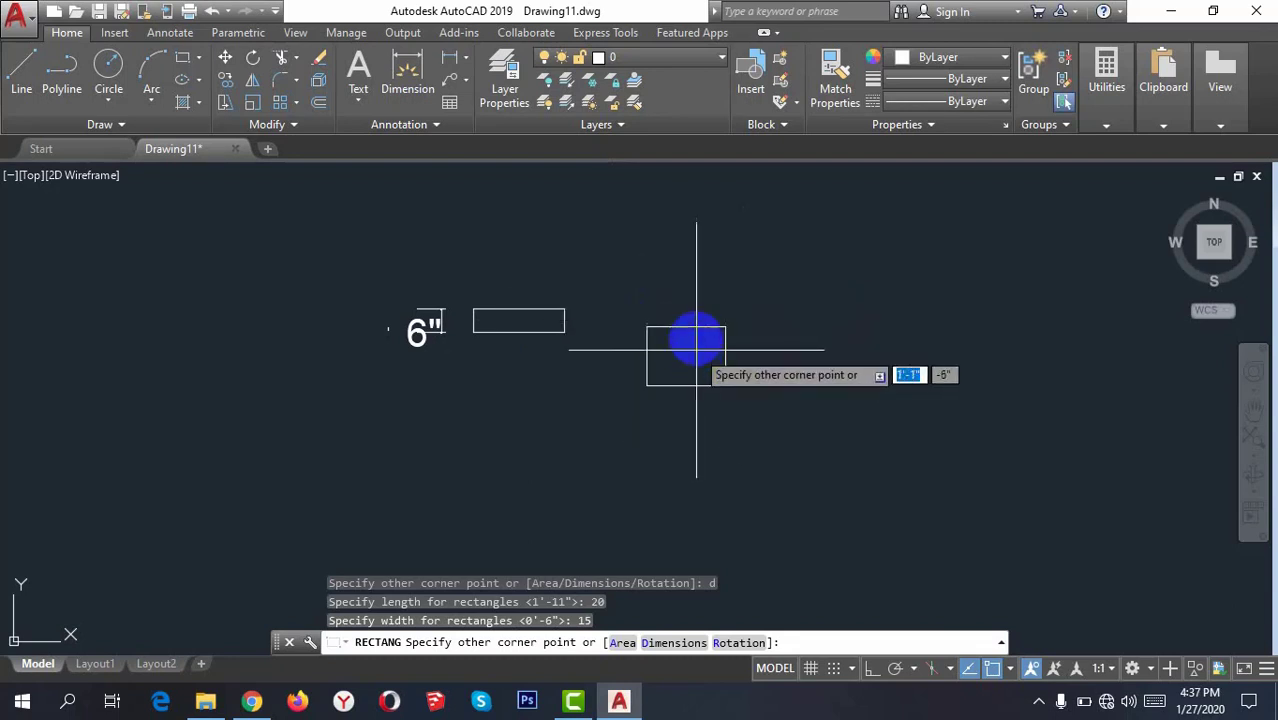
click(692, 285)
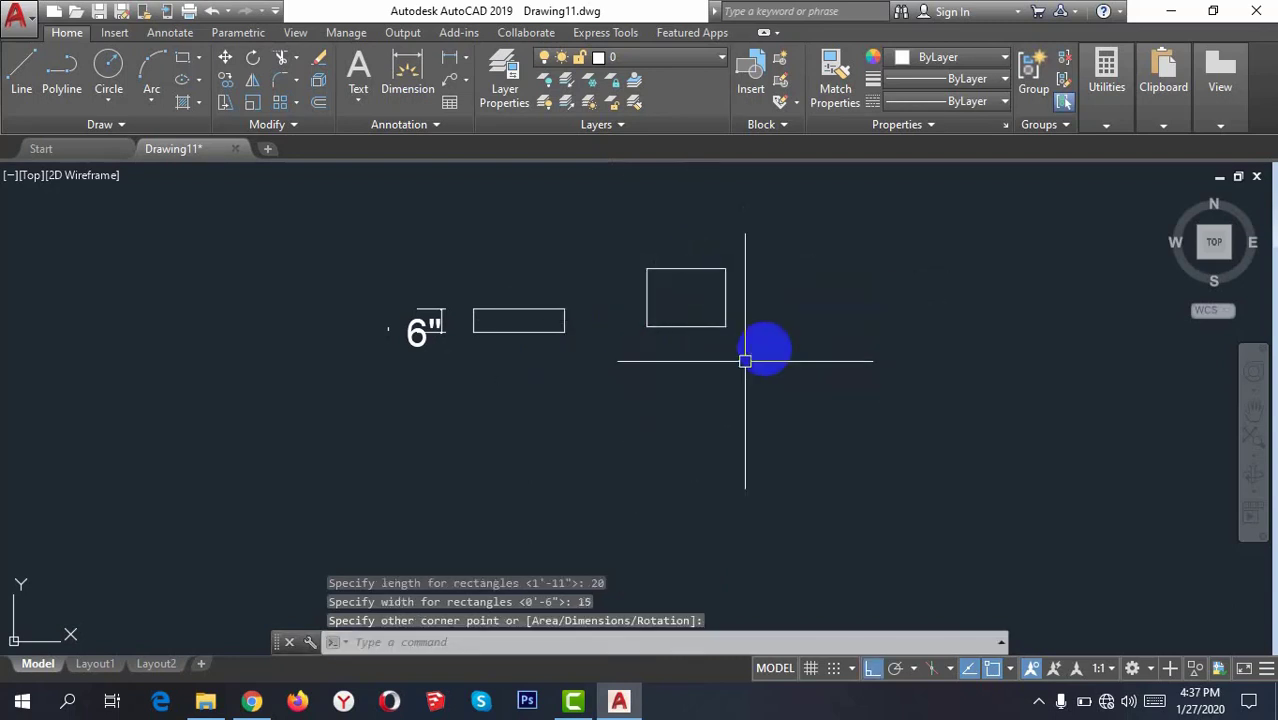
mouse_move(660, 333)
middle_down()
mouse_move(624, 376)
mouse_move(565, 399)
middle_up()
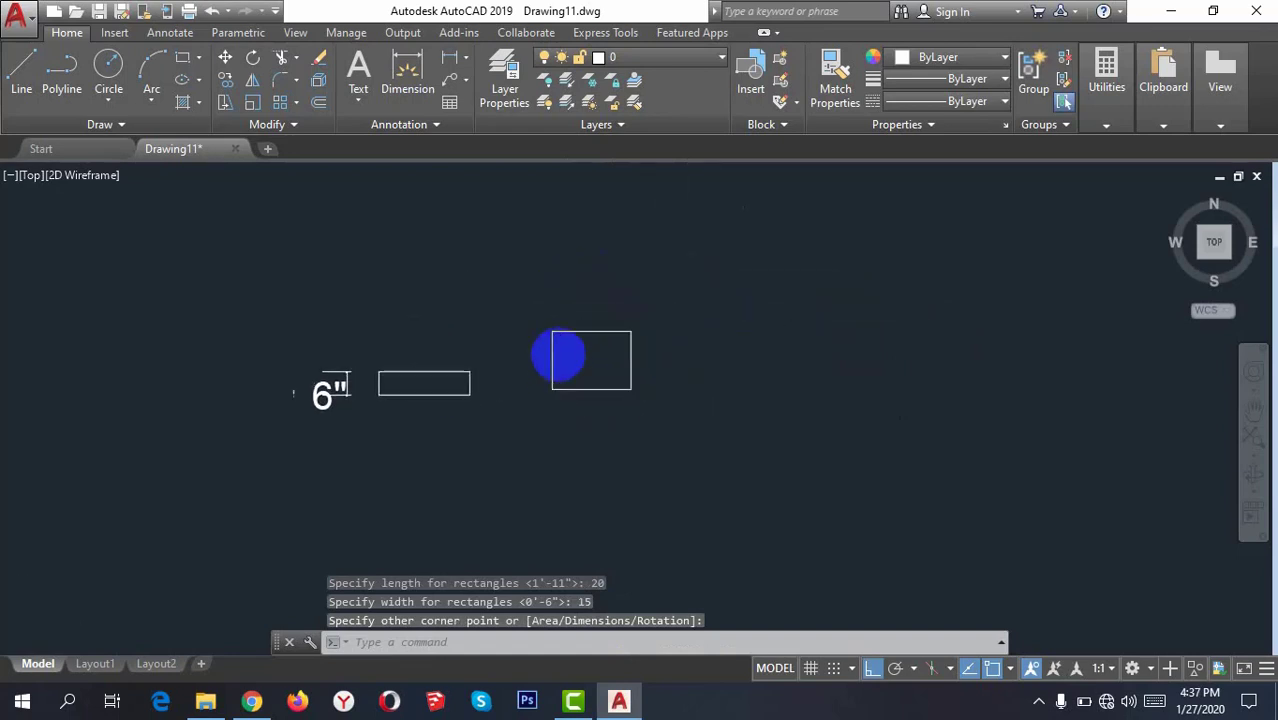
scroll(565, 399, up, 2)
middle_drag(630, 371, 598, 385)
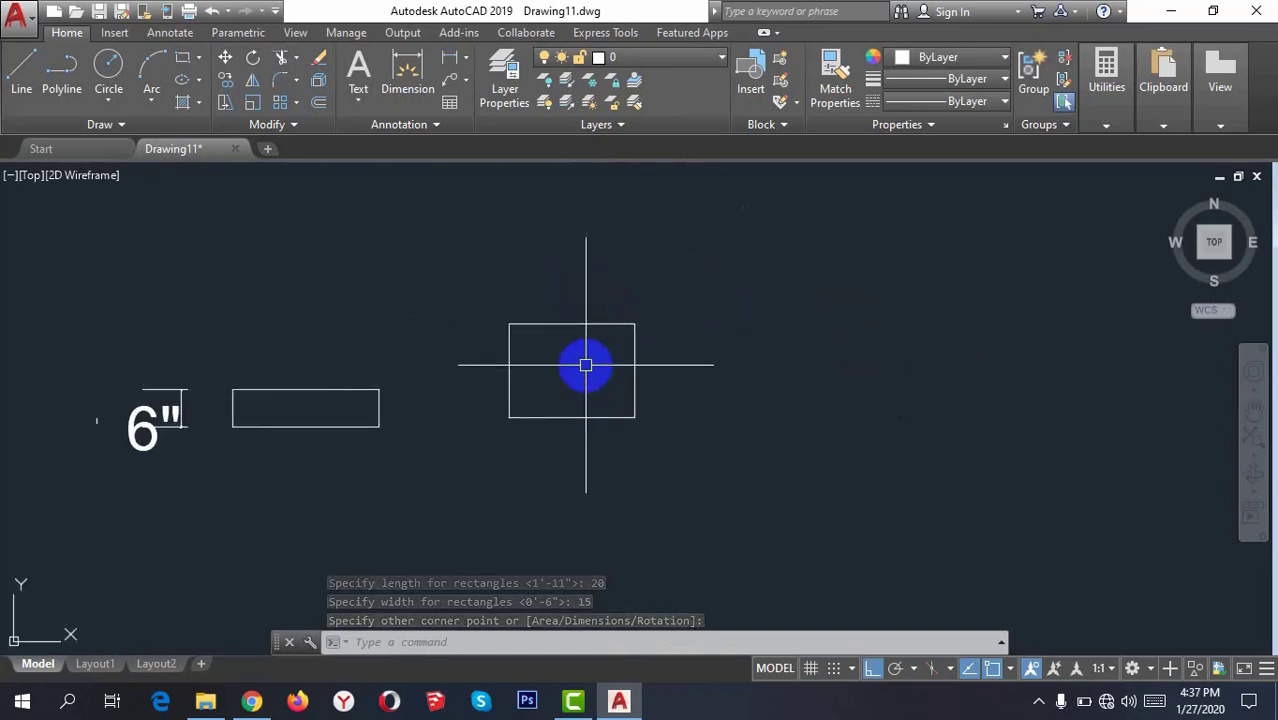
Add aligned dimensions to the 20-by-15 rectangle: 1'-8" on top, 1'-3" on the right
text(dal)
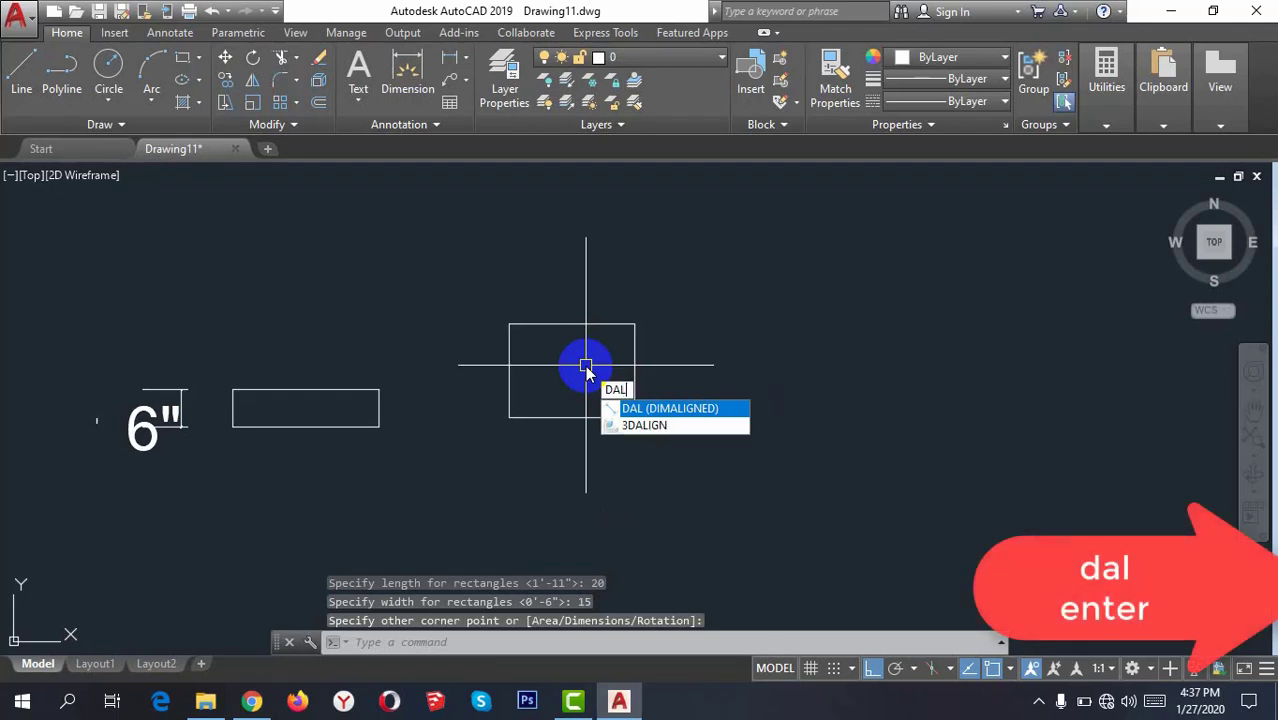
key(Return)
click(506, 324)
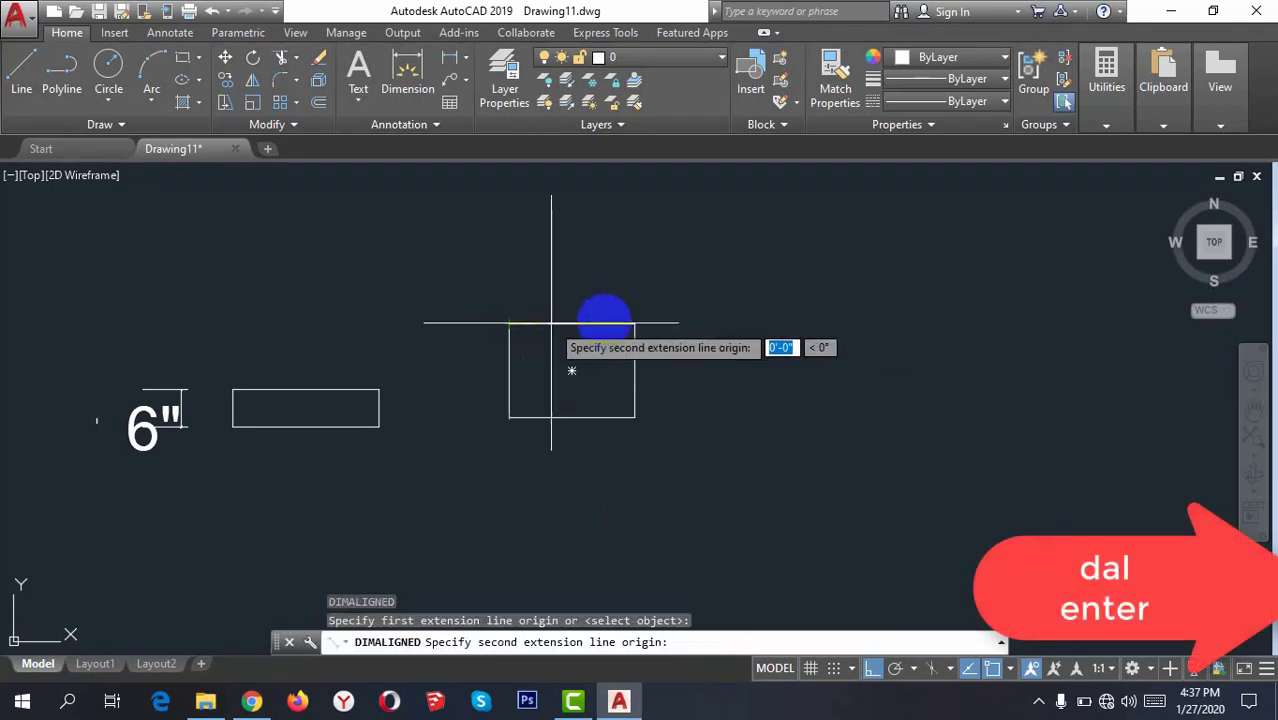
click(634, 324)
click(626, 290)
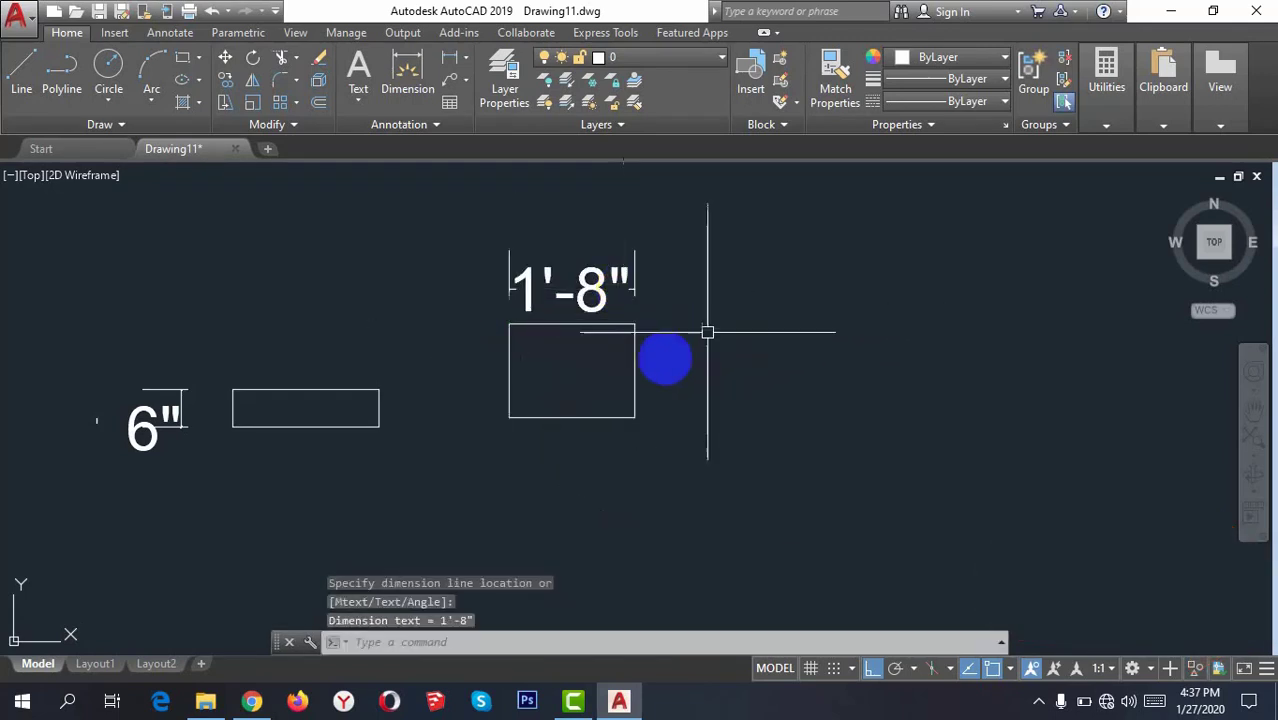
middle_drag(528, 379, 516, 349)
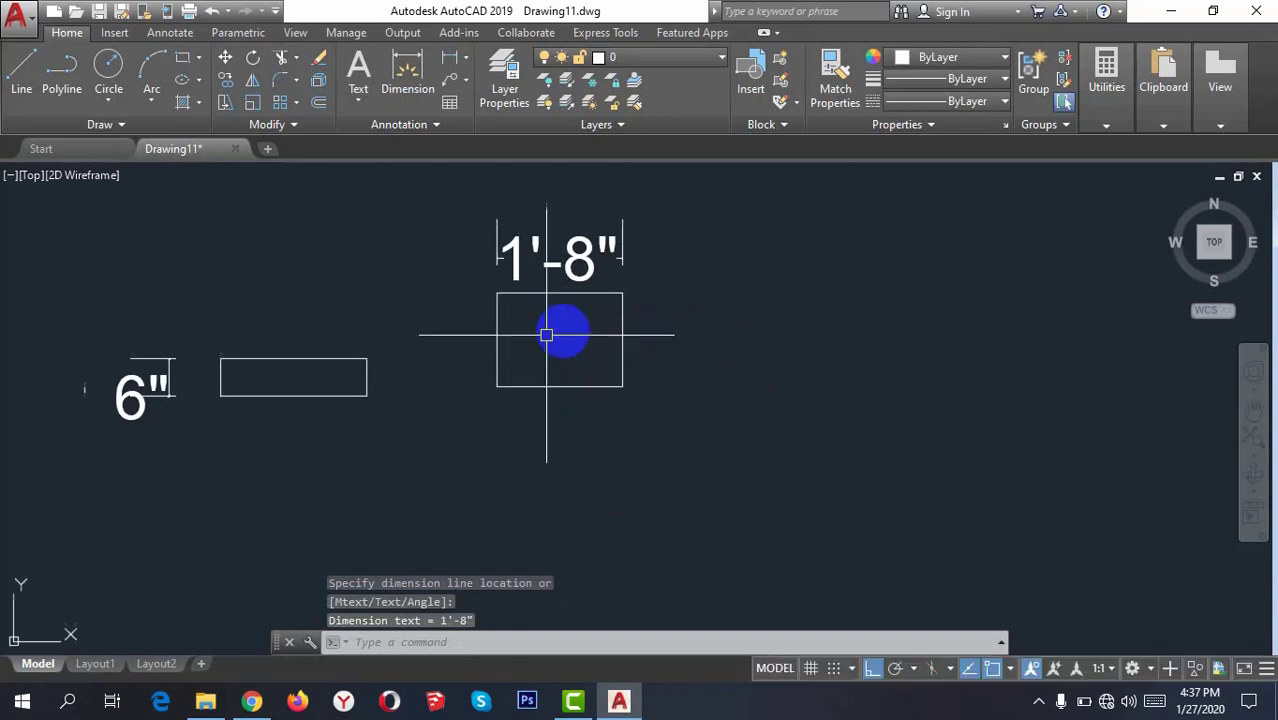
key(Return)
click(622, 293)
click(622, 386)
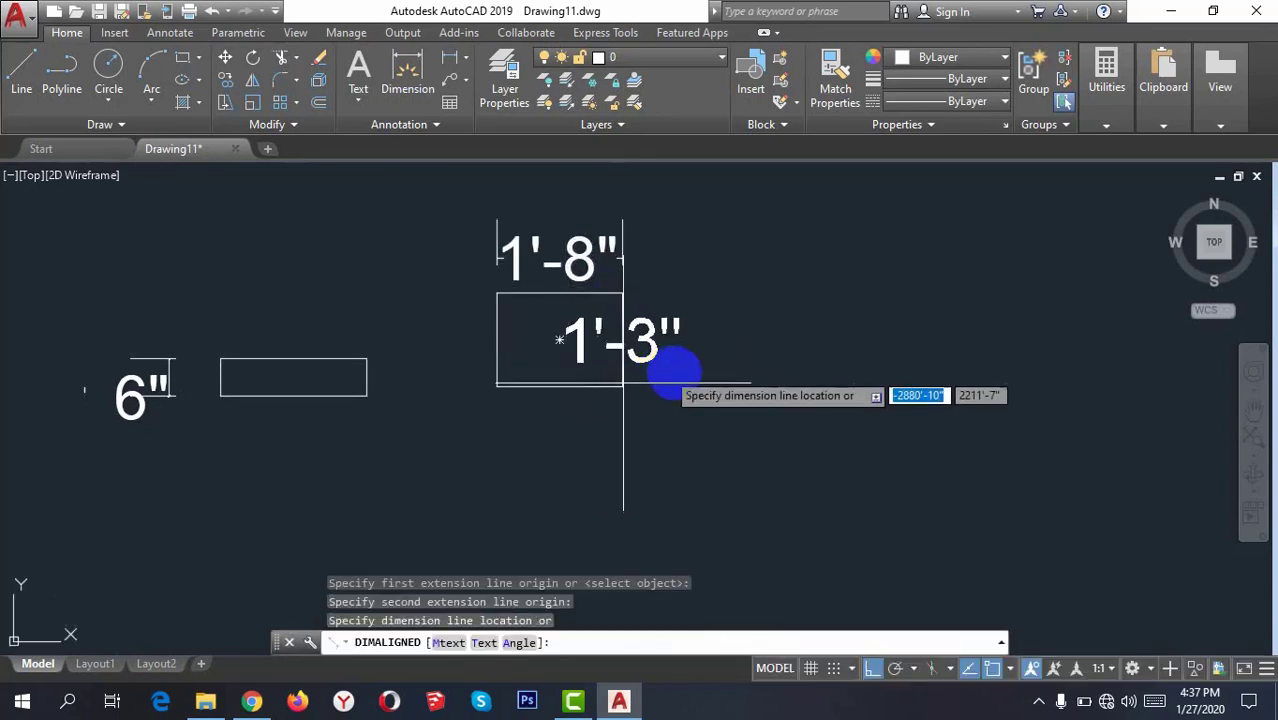
click(699, 372)
scroll(672, 448, down, 2)
middle_drag(679, 455, 578, 418)
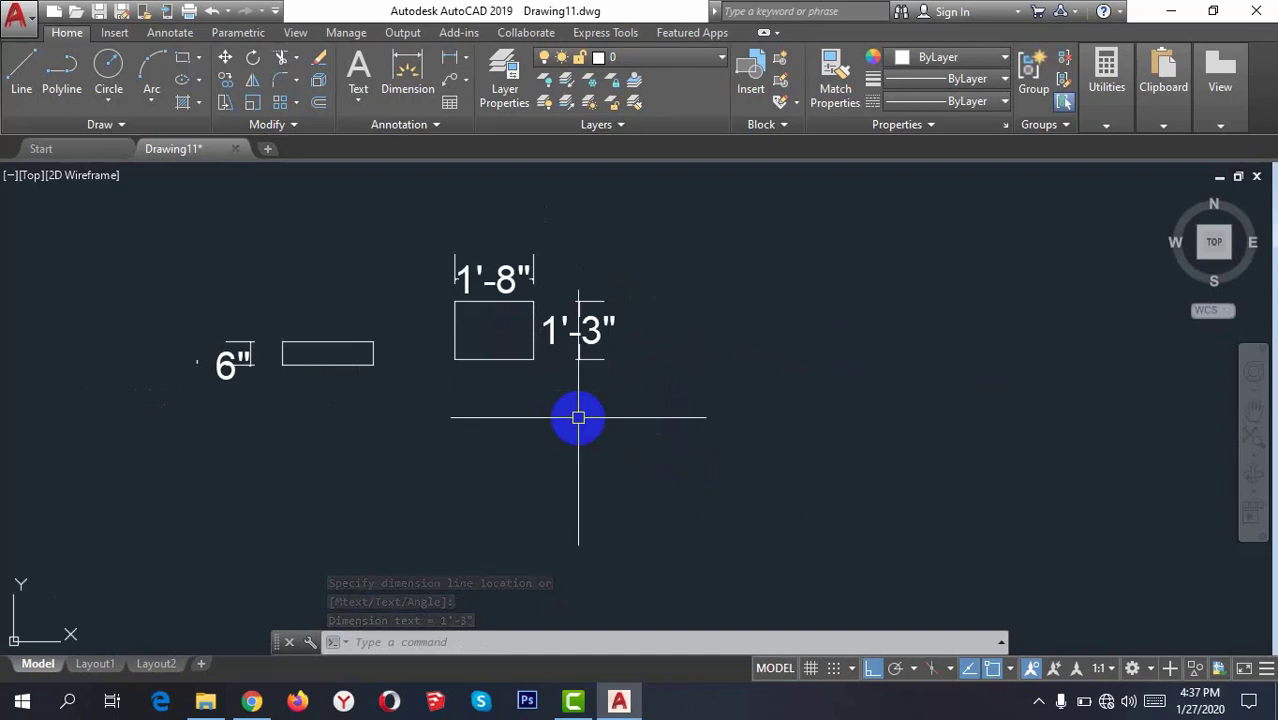
Draw a third rectangle with a 20-degree rotation to the right of the others
text(rec)
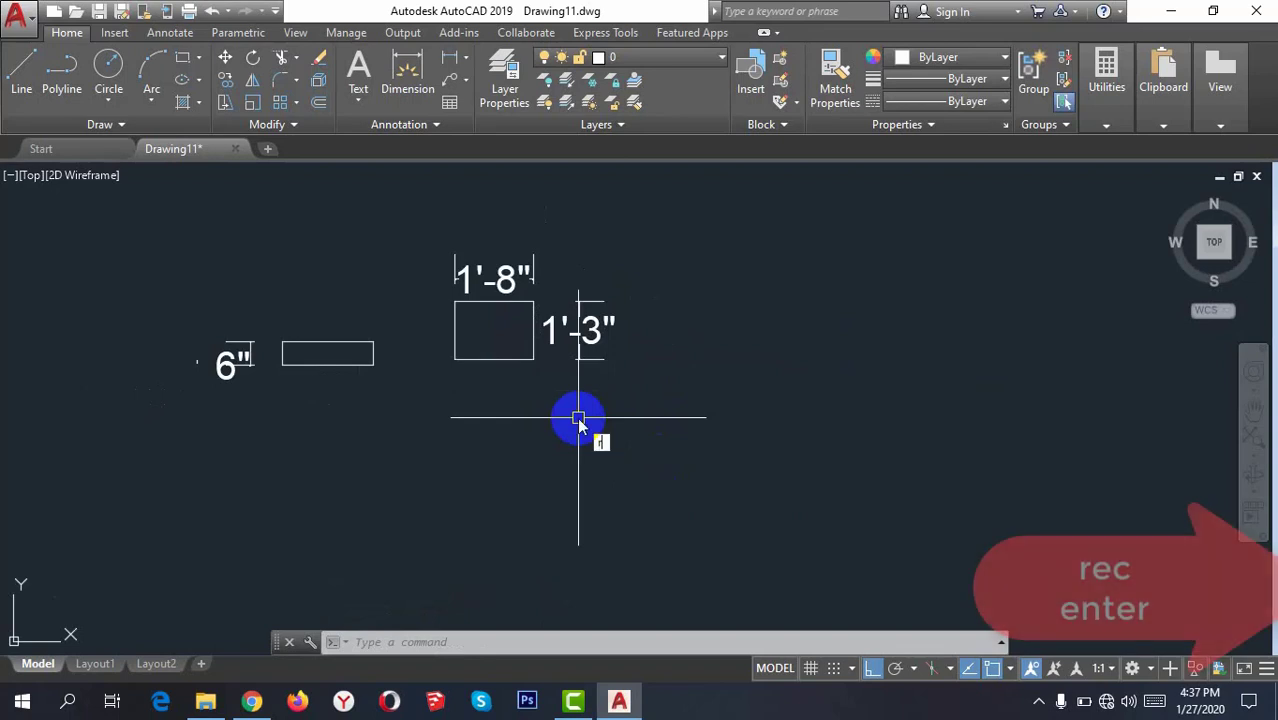
key(Return)
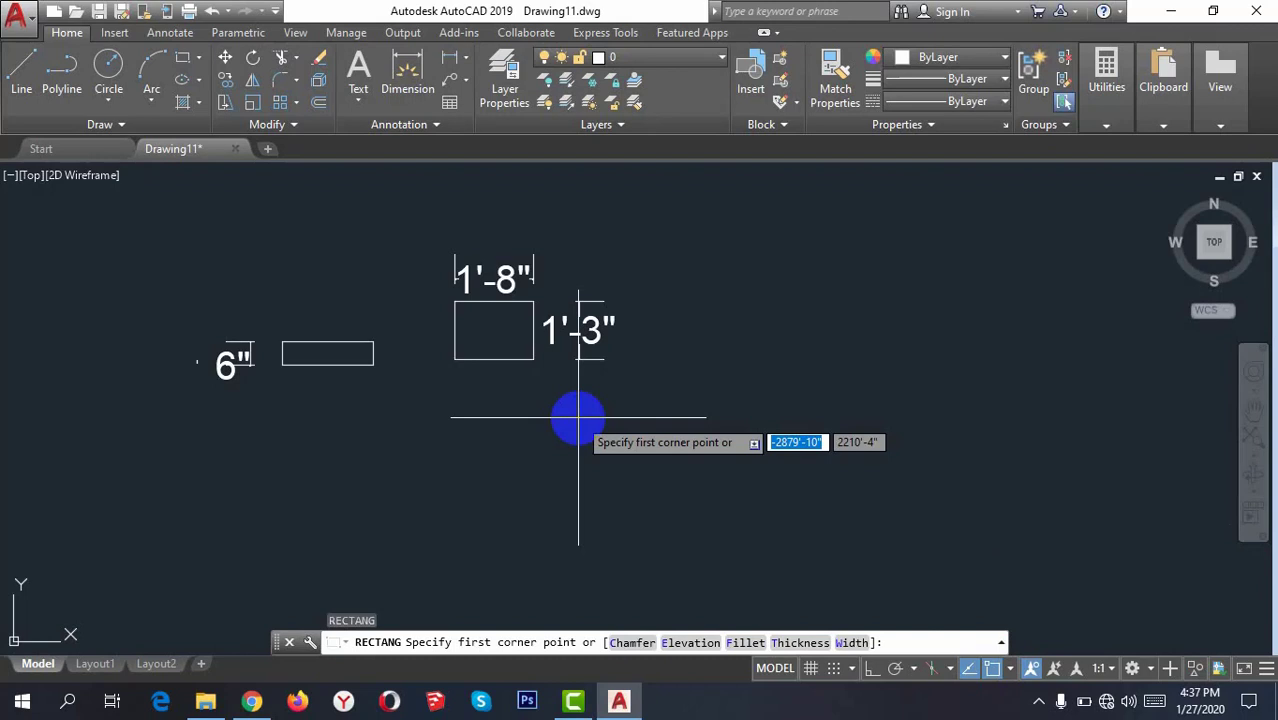
click(696, 316)
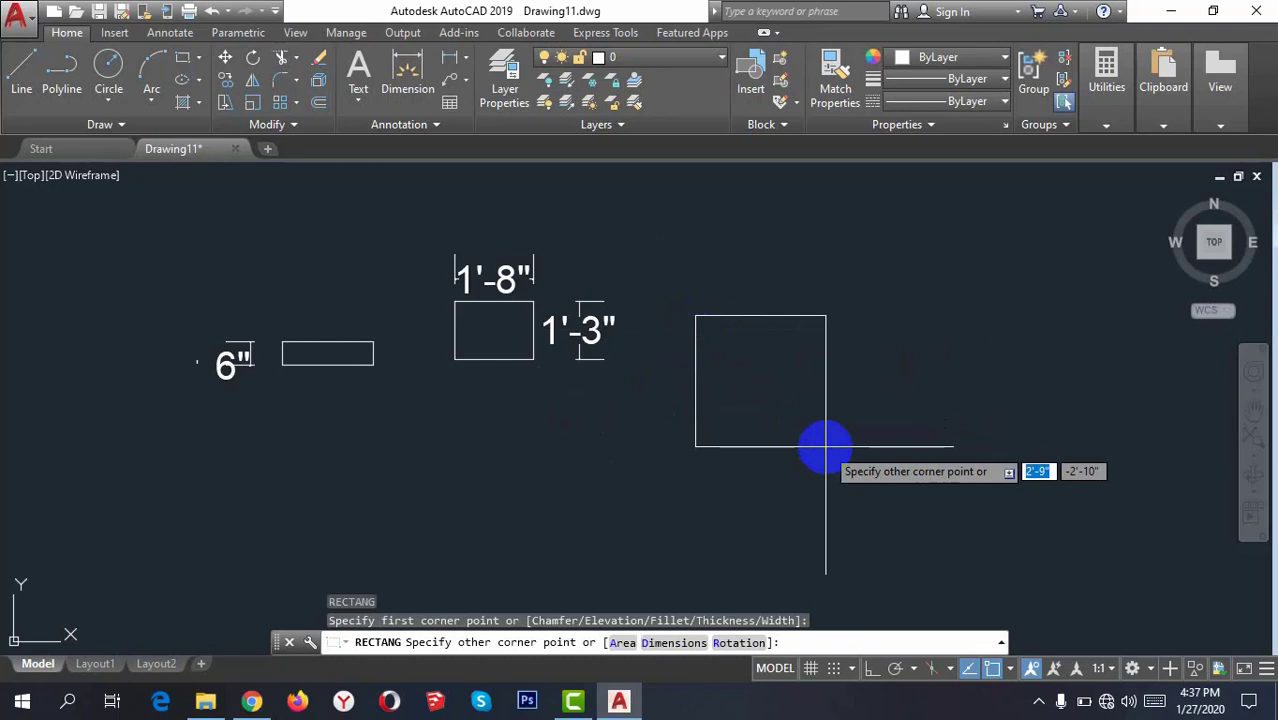
text(r)
key(Return)
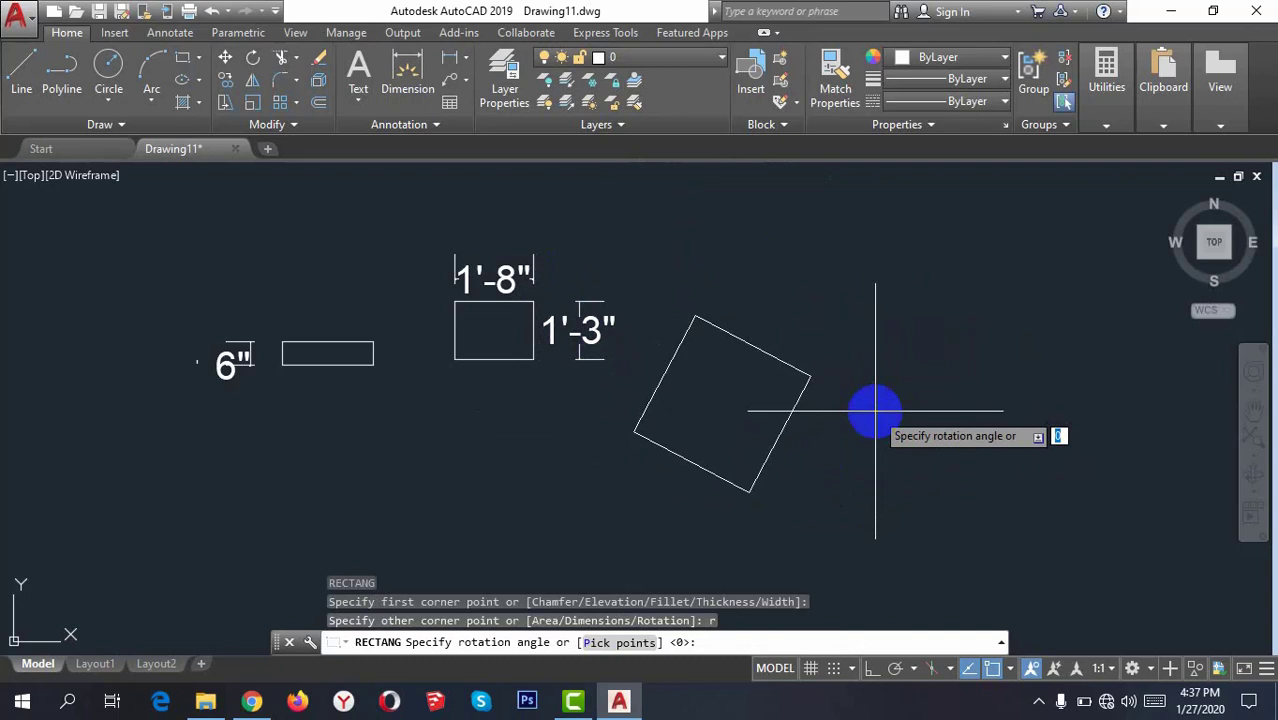
key(F8)
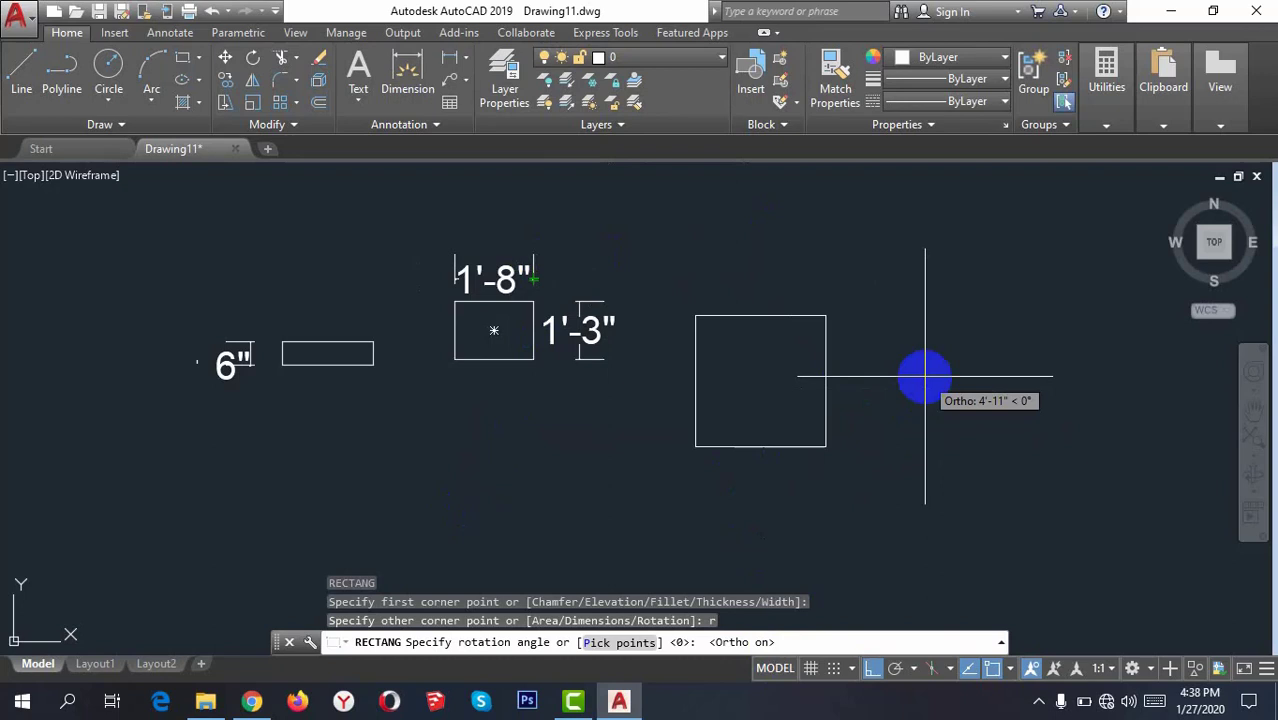
text(20)
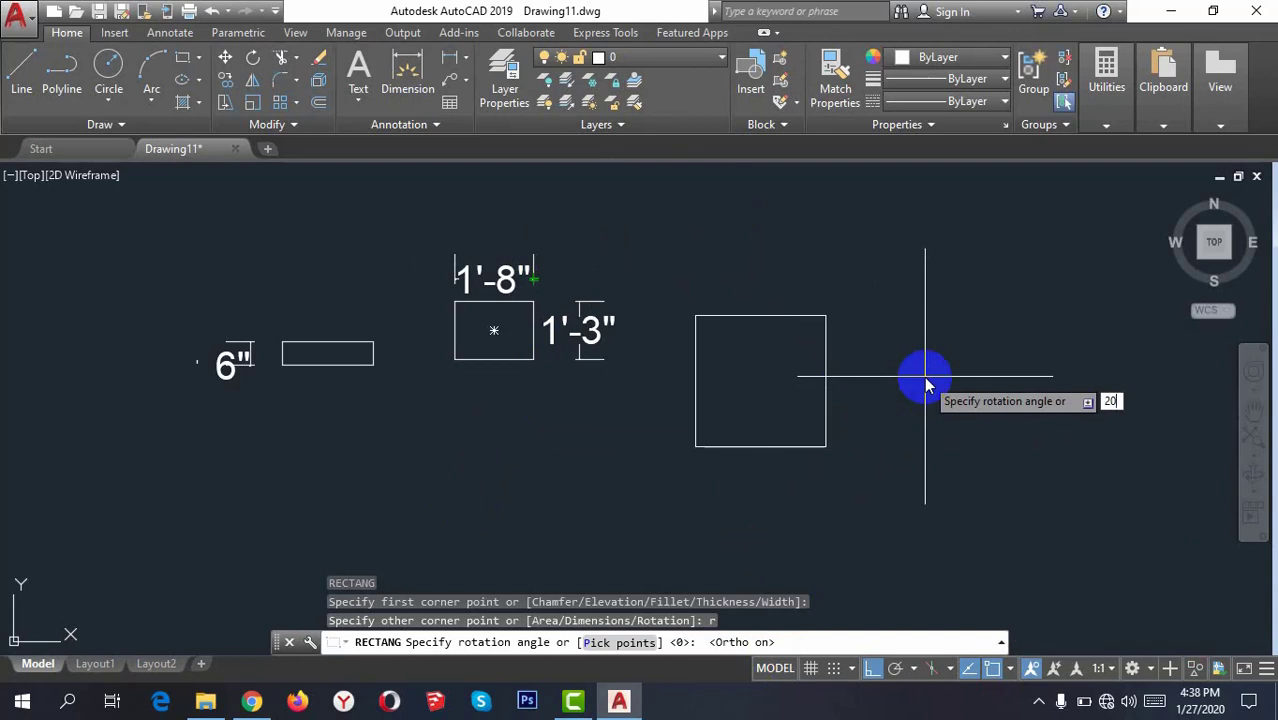
key(Return)
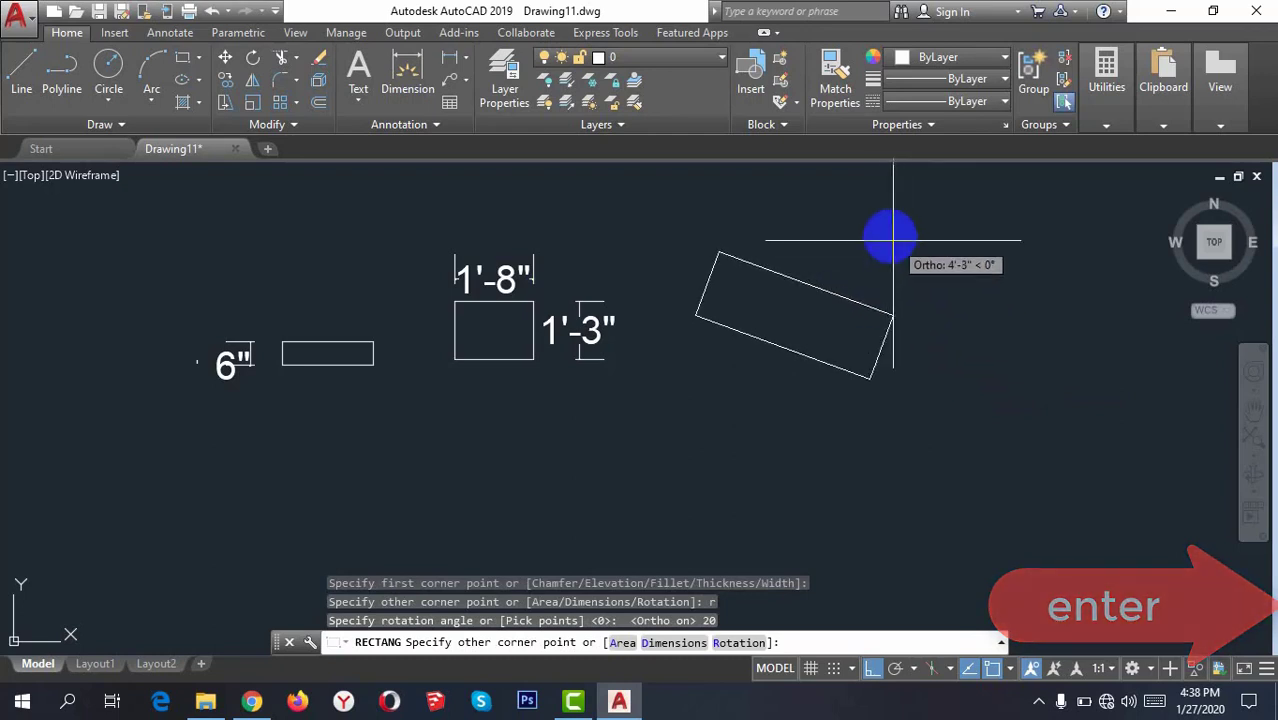
middle_drag(840, 272, 811, 349)
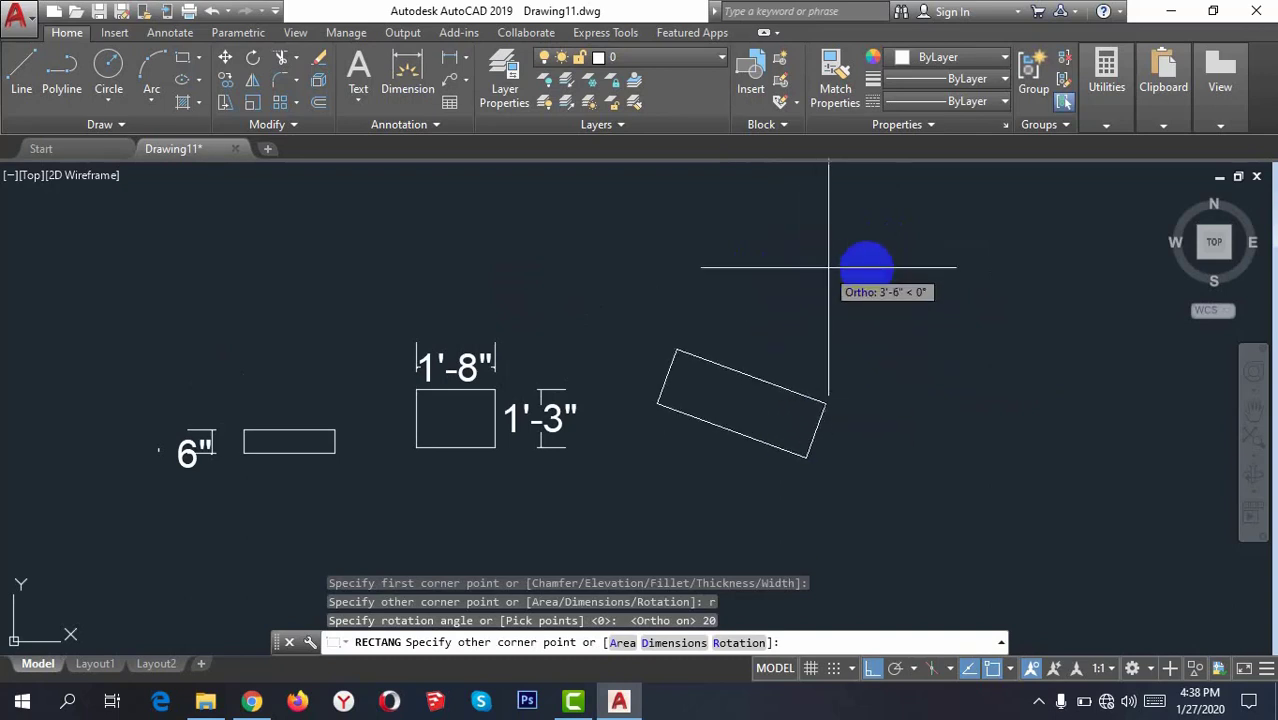
scroll(685, 400, up, 2)
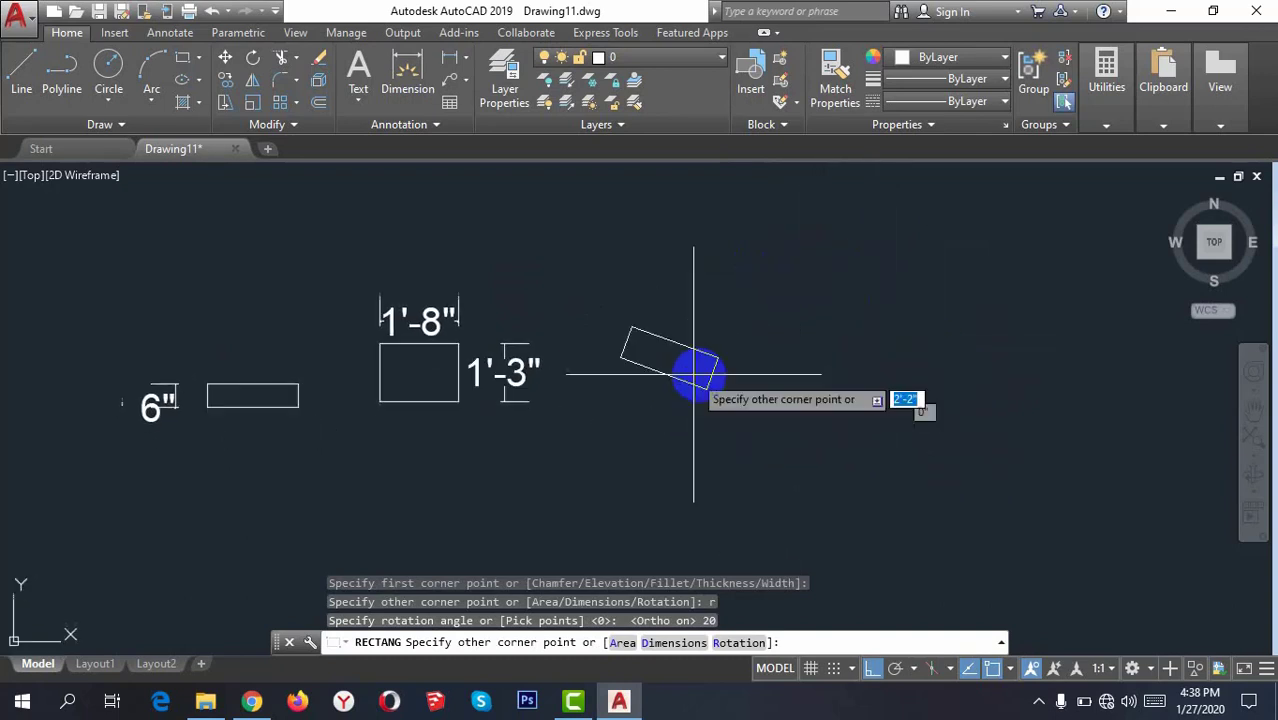
middle_drag(681, 316, 710, 420)
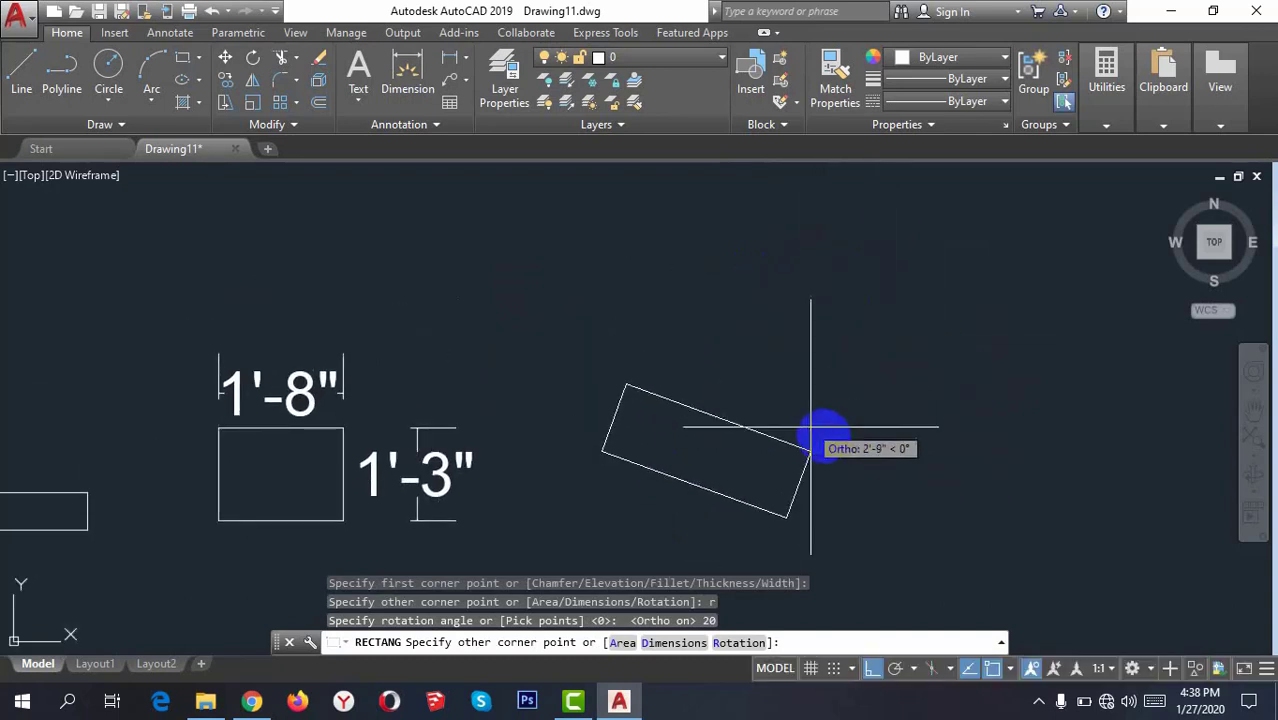
click(822, 452)
scroll(667, 462, up, 2)
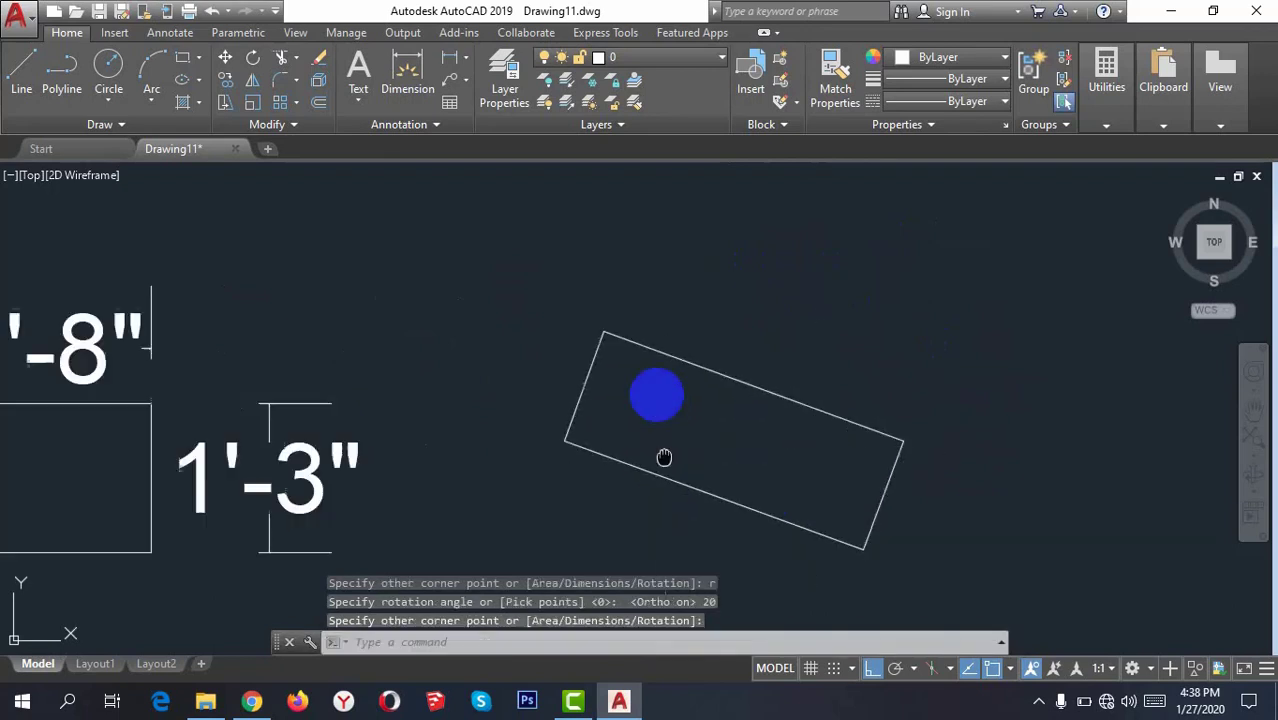
middle_drag(668, 472, 670, 350)
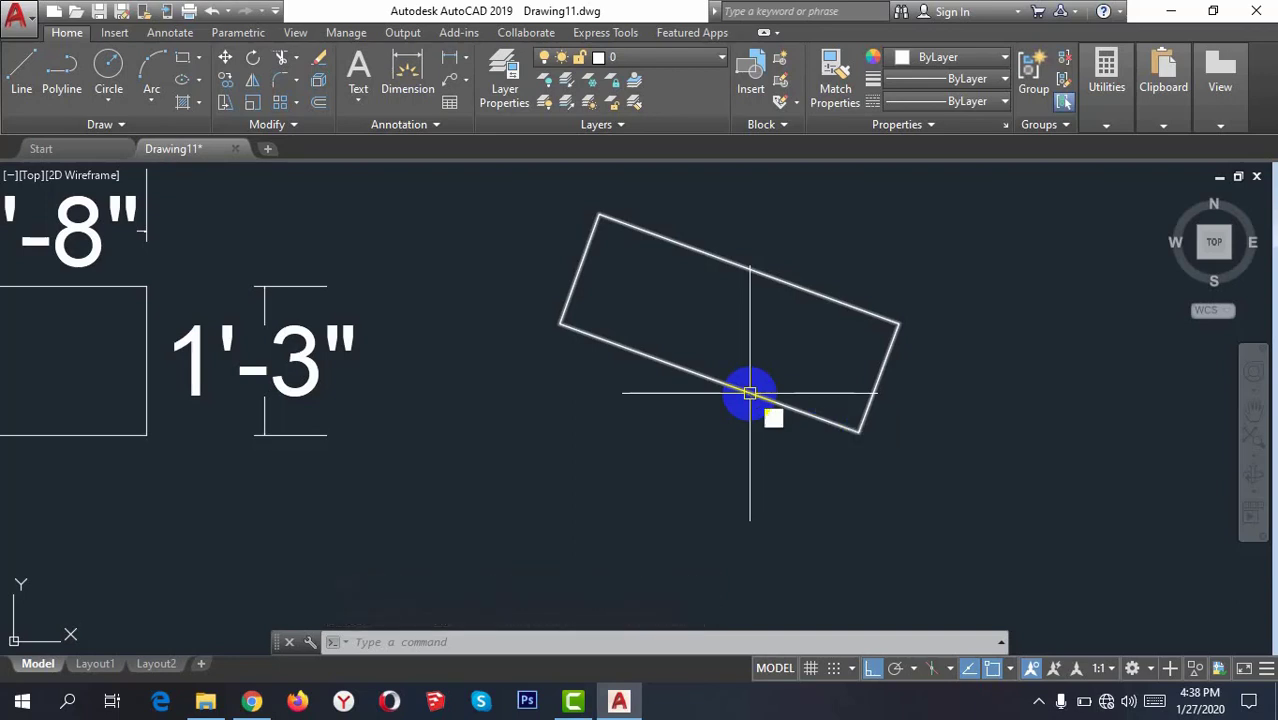
Draw a horizontal line leftward from the rotated rectangle's lower-right corner
text(l)
key(Return)
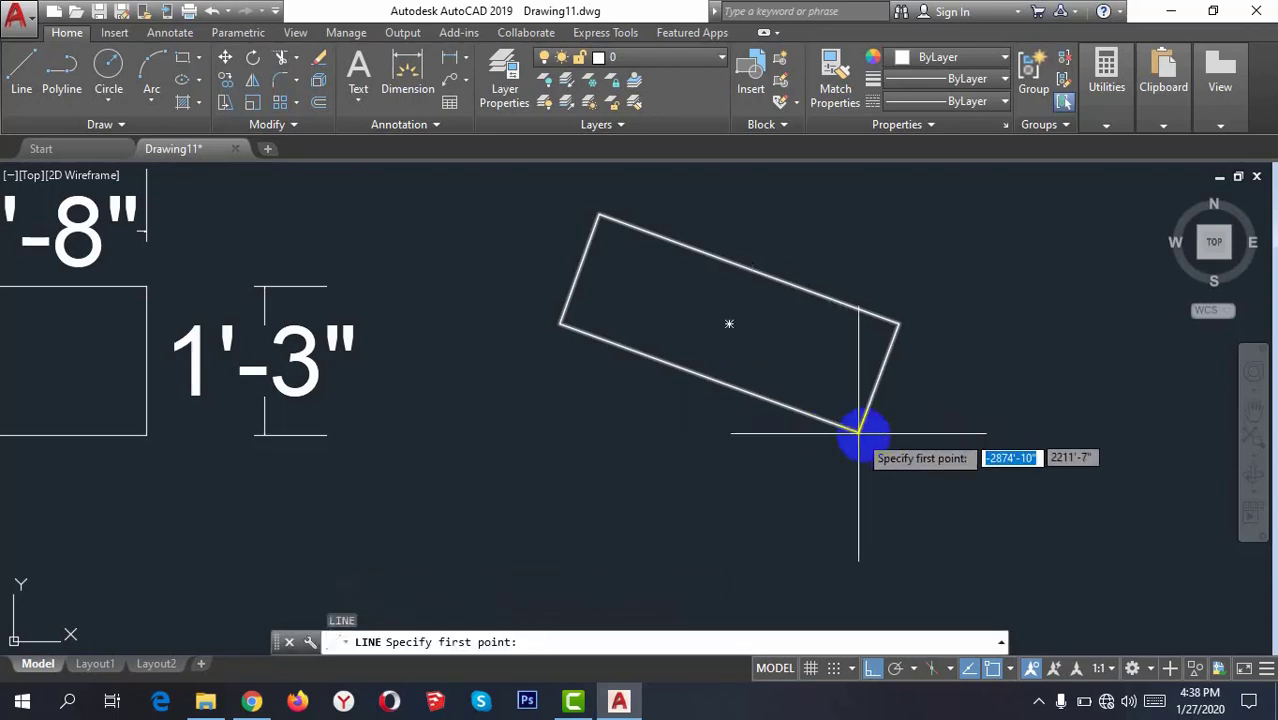
click(858, 432)
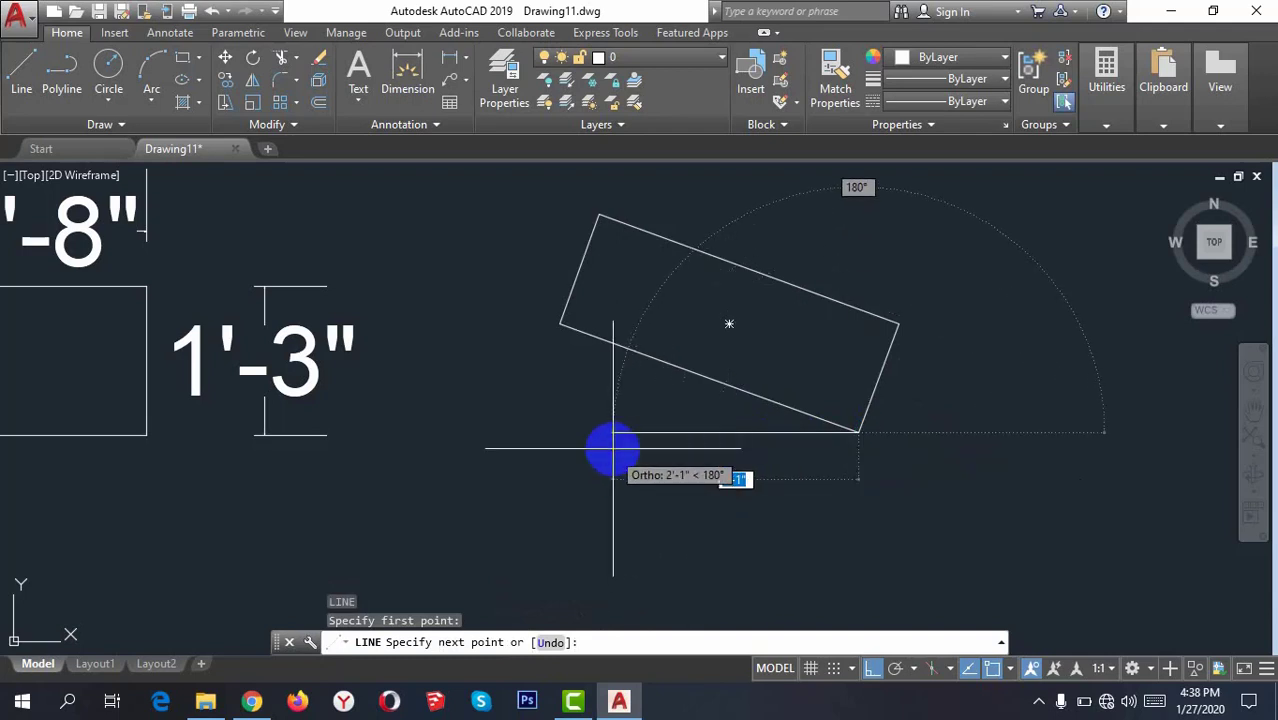
click(612, 448)
key(Escape)
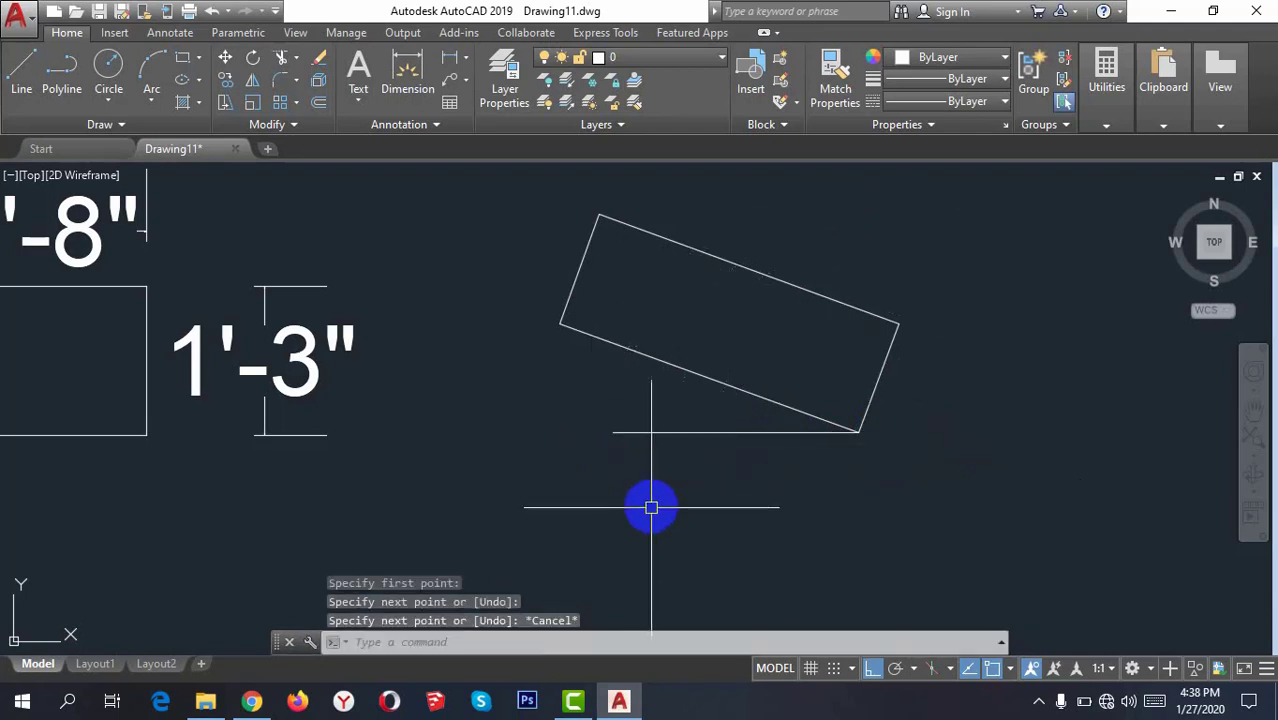
Add a 20° angular dimension between the horizontal line and the rectangle's bottom edge
text(da)
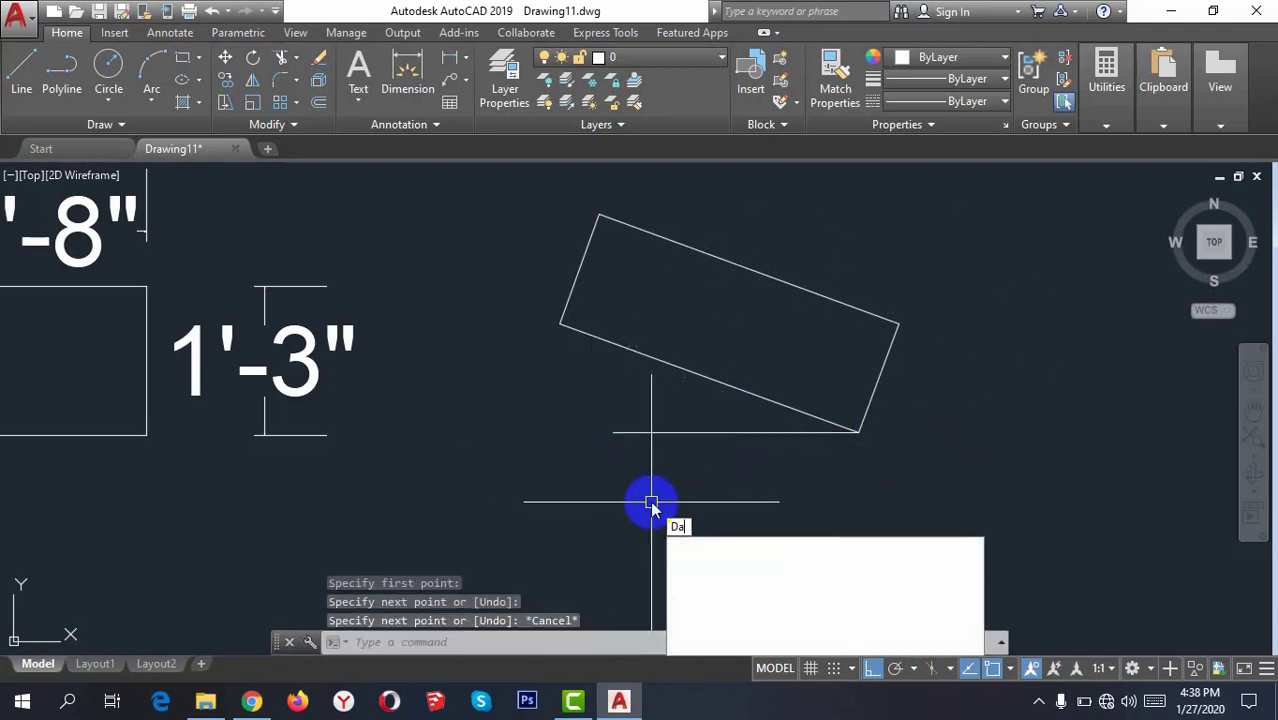
text(l)
key(BackSpace)
text(n)
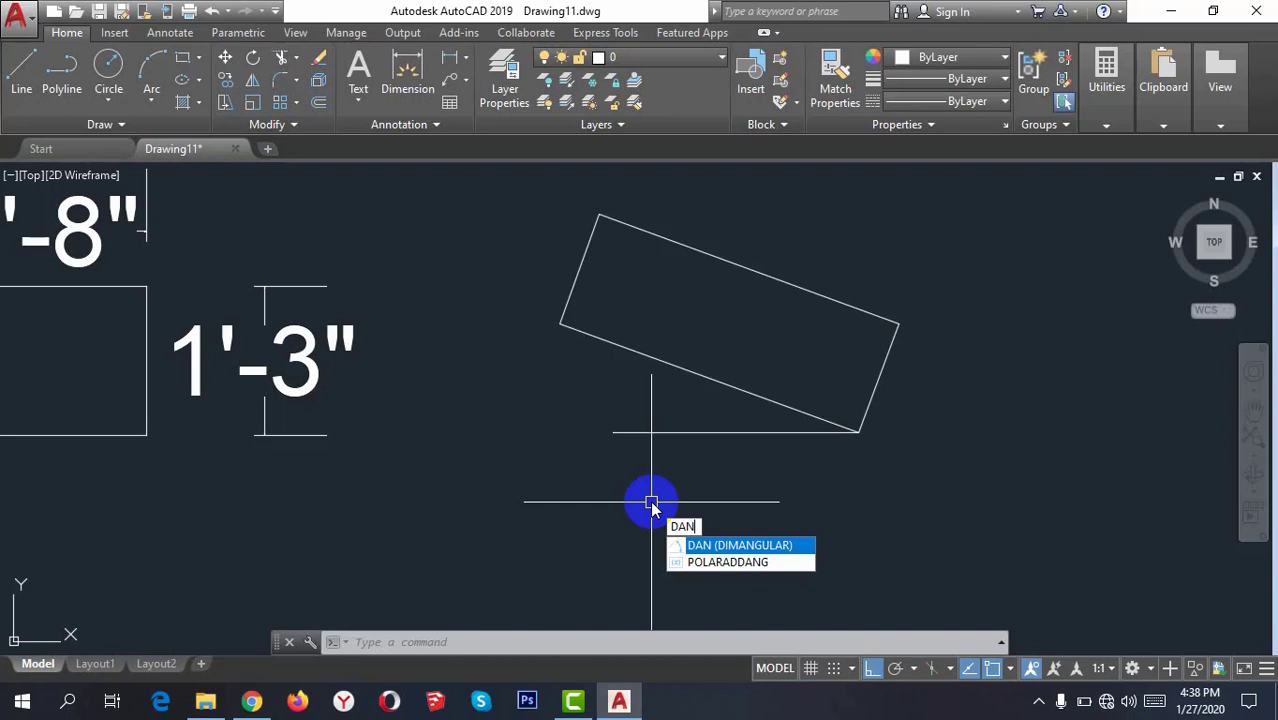
key(Return)
click(779, 430)
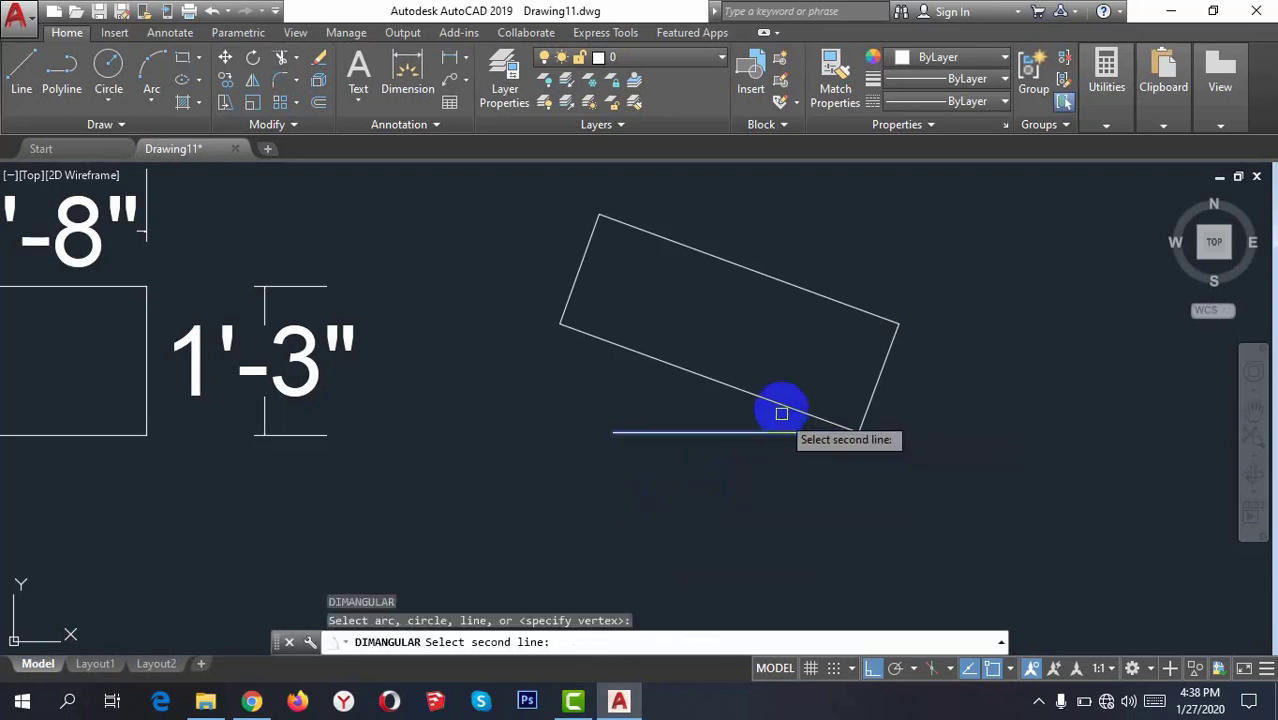
click(778, 410)
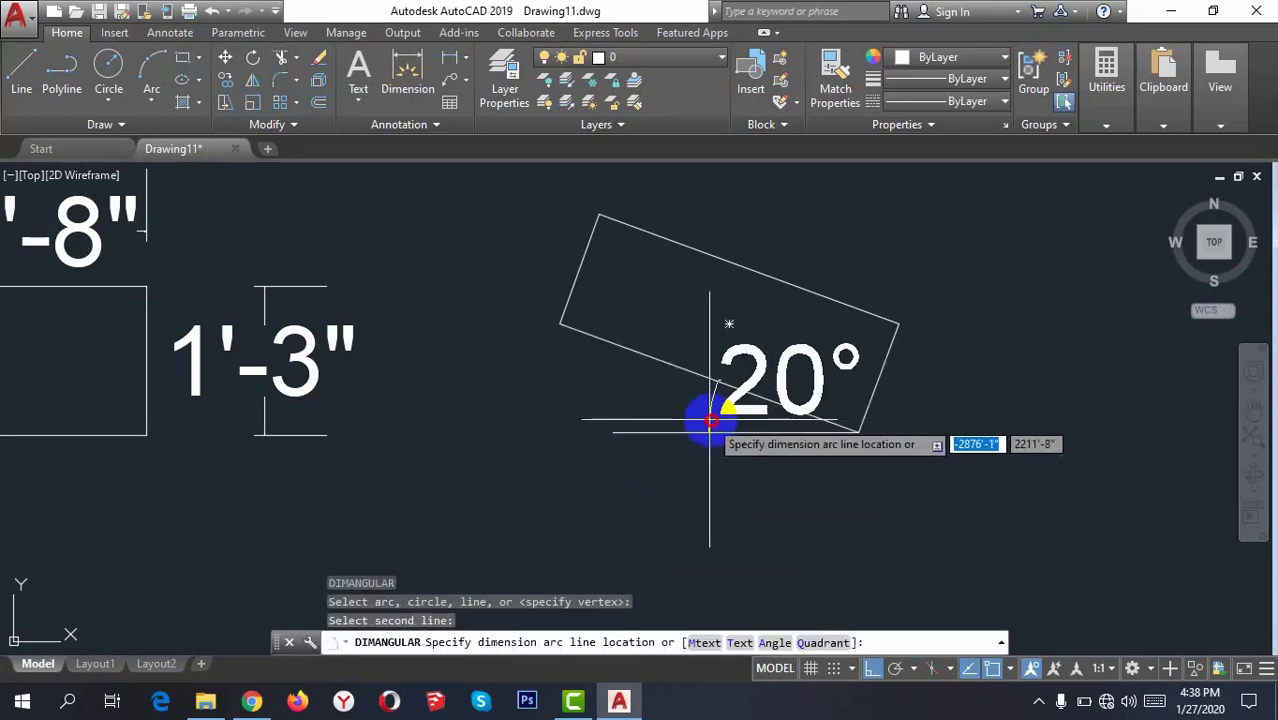
click(834, 437)
scroll(812, 388, up, 2)
scroll(822, 447, down, 4)
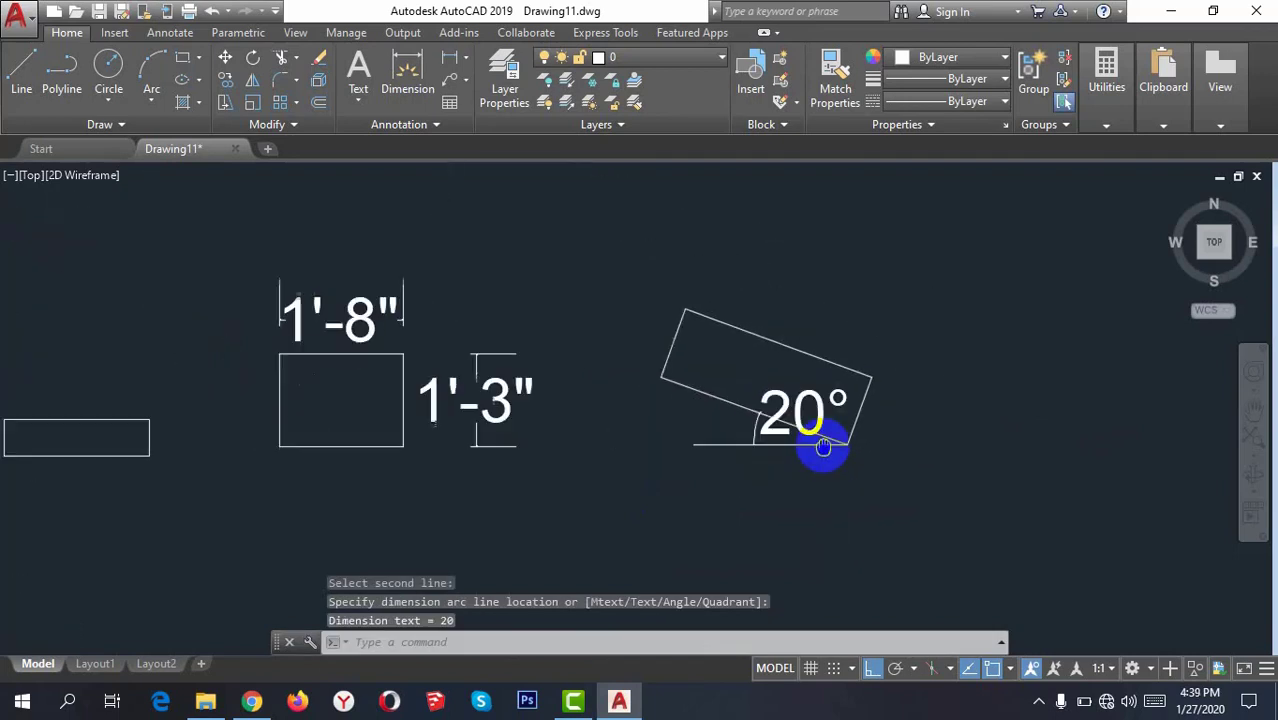
middle_drag(822, 447, 679, 426)
scroll(679, 426, down, 2)
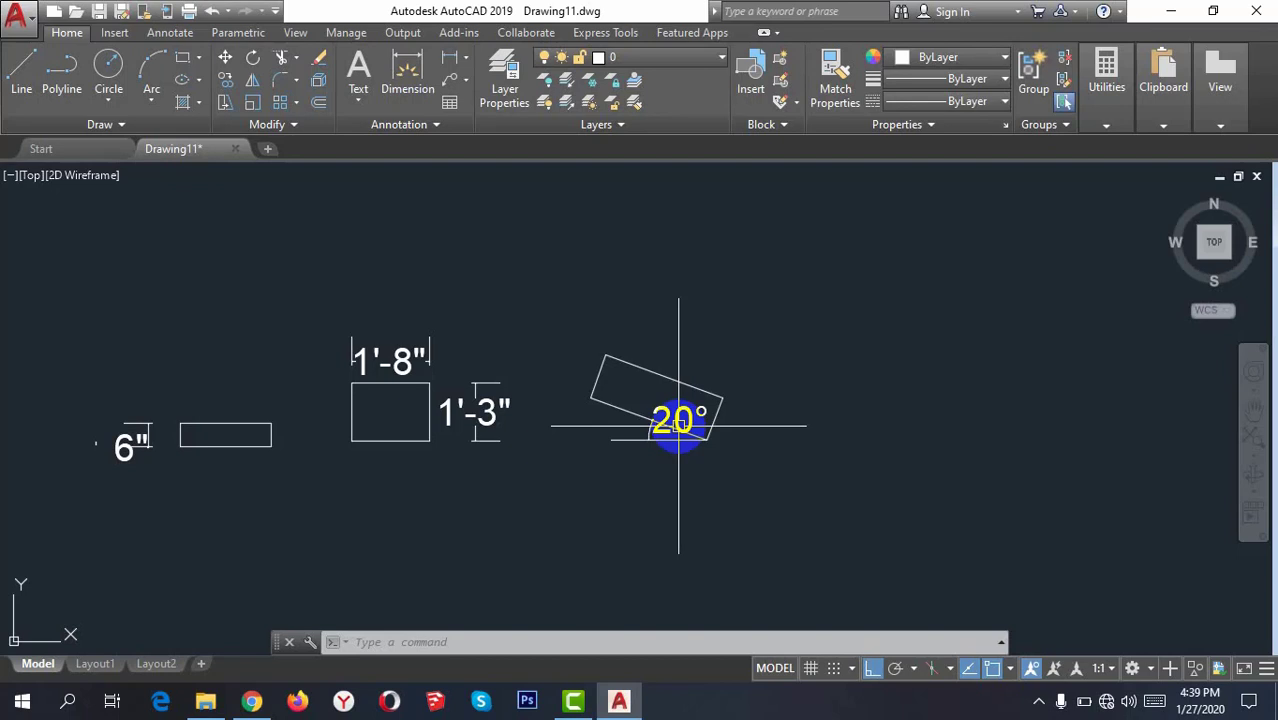
scroll(900, 300, down, 2)
middle_drag(896, 342, 668, 408)
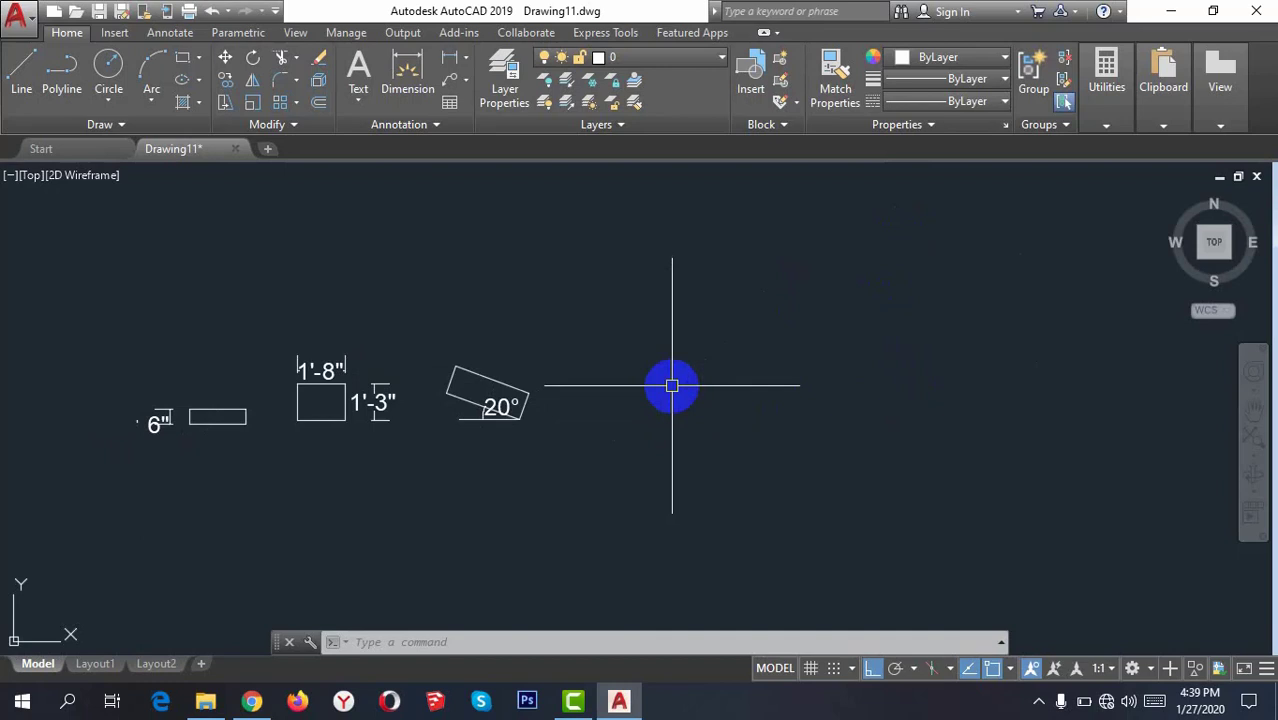
text(HELi)
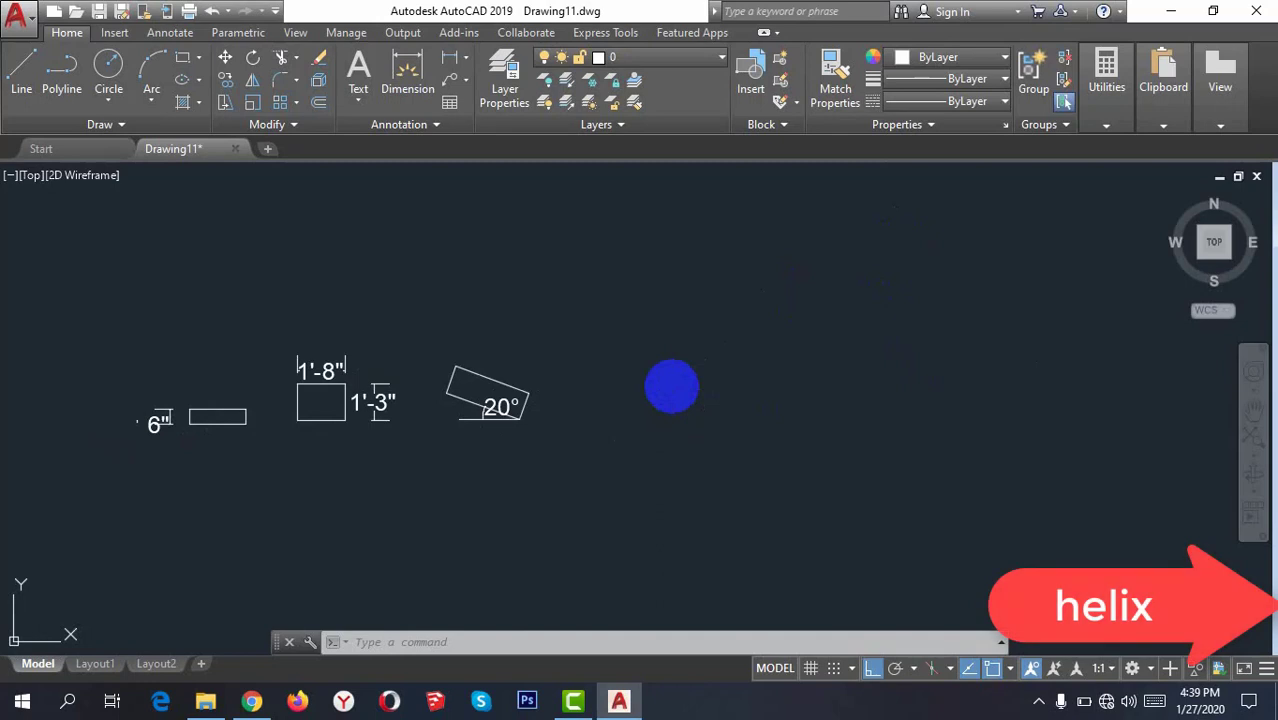
Place a helix right of the rectangles with 5' base diameter and 6' top radius, then set its height
key(Return)
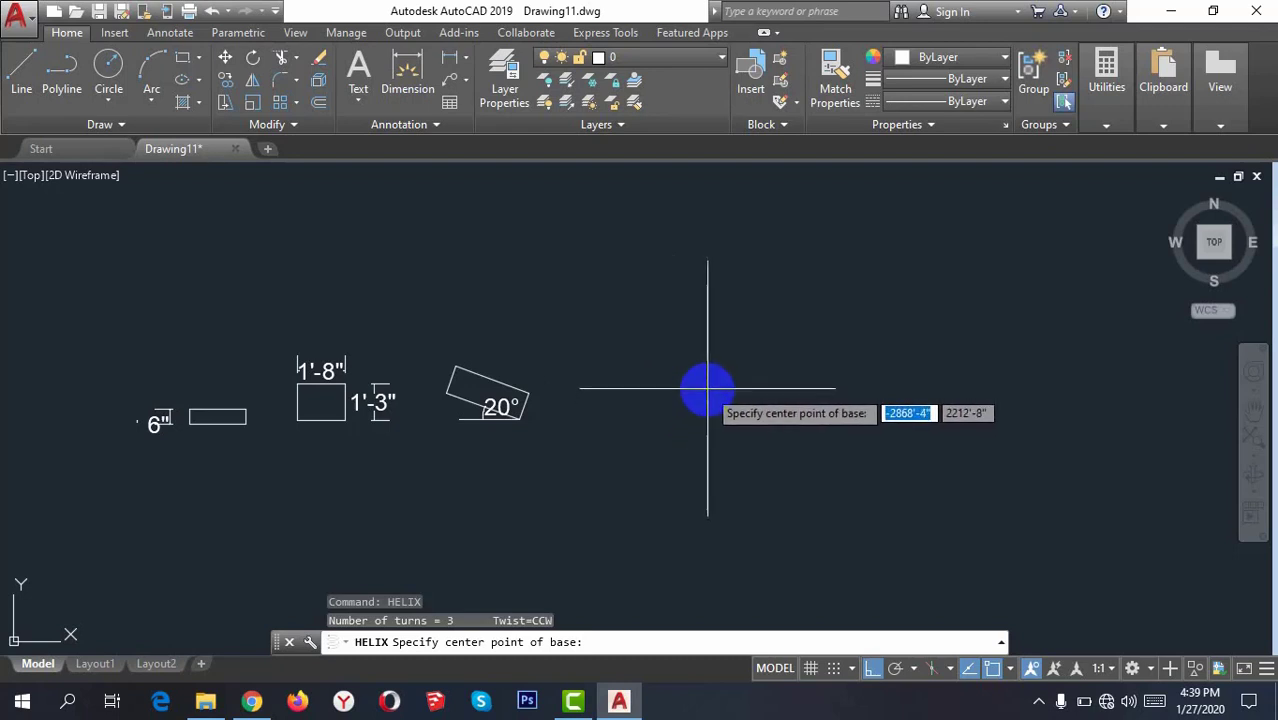
click(706, 396)
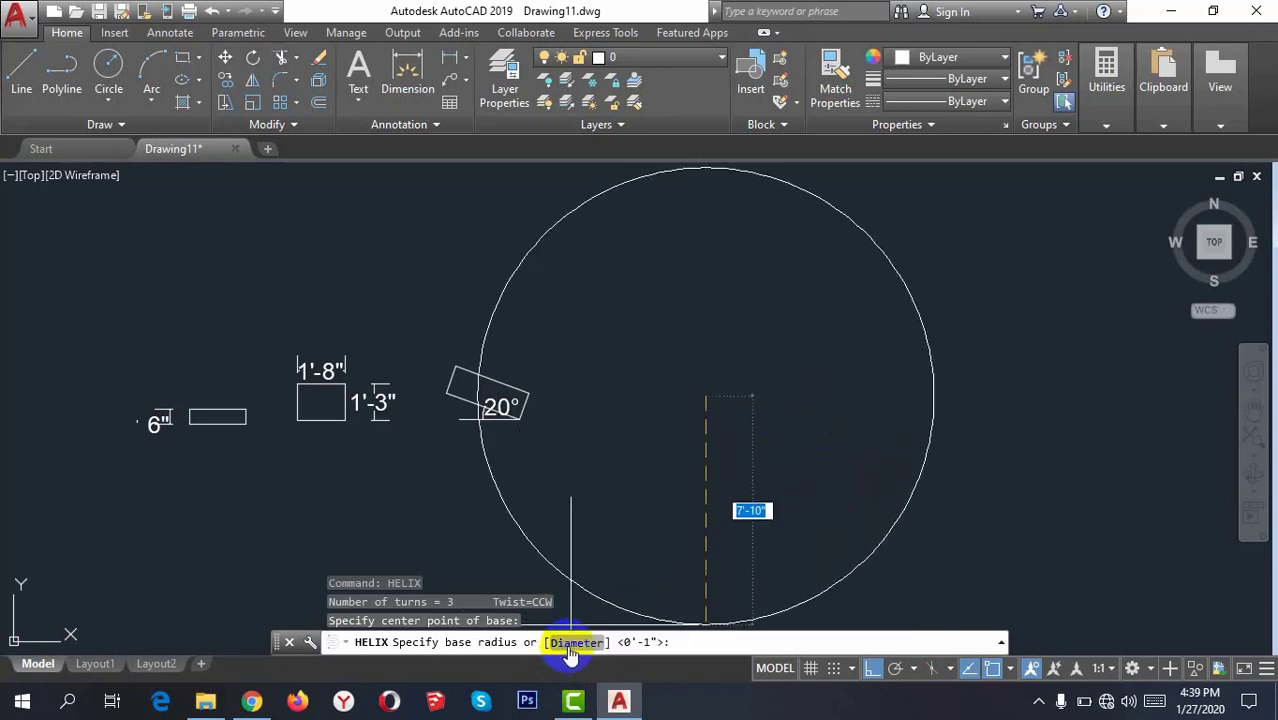
text(d)
key(Return)
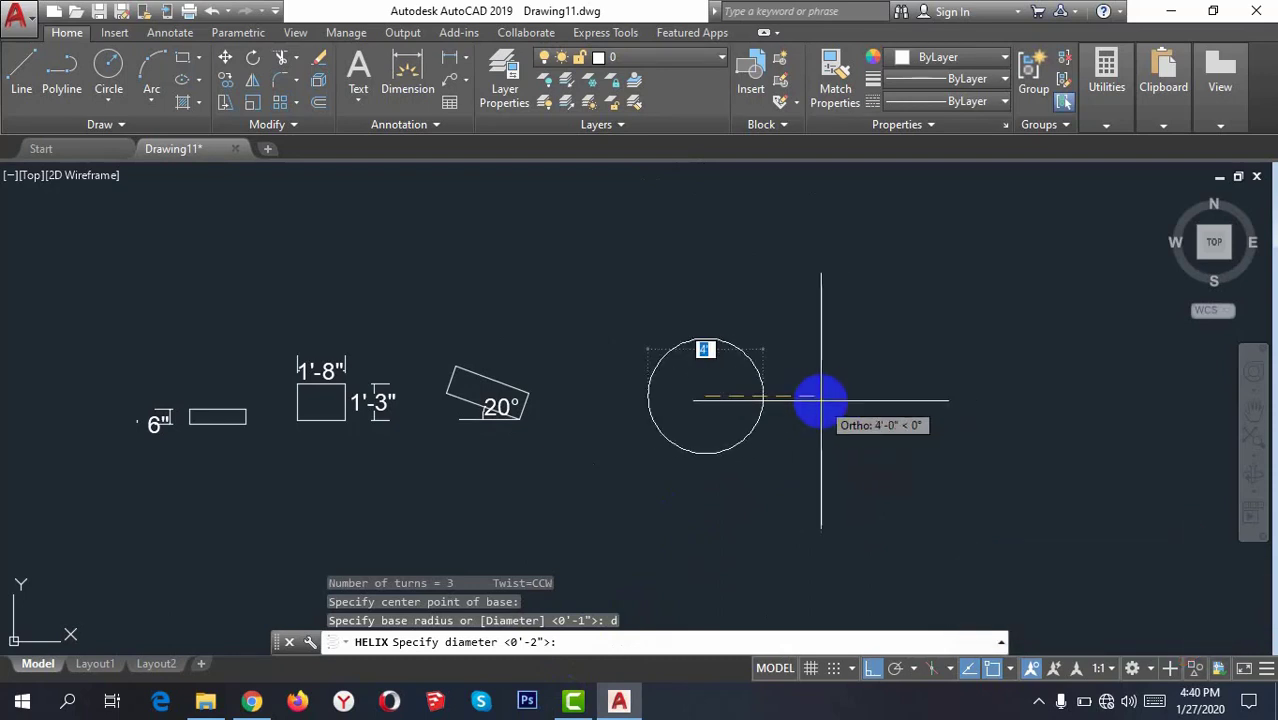
text(5)
key(Return)
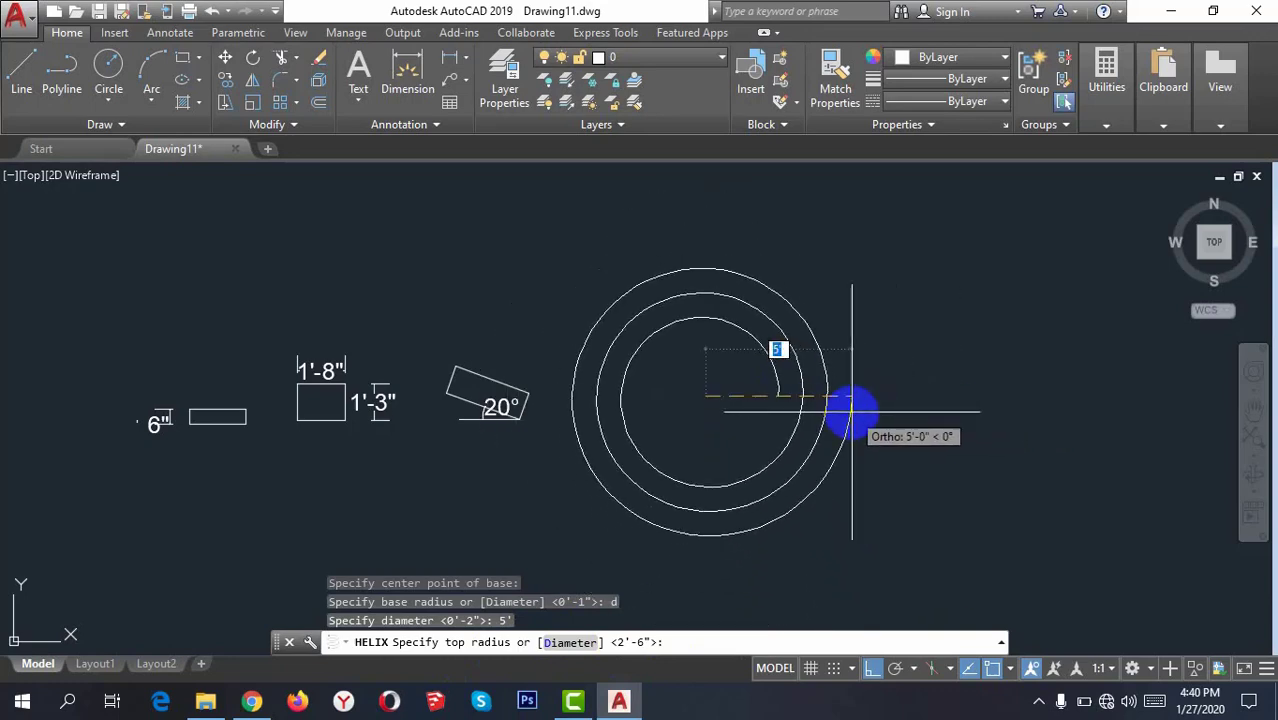
text(6)
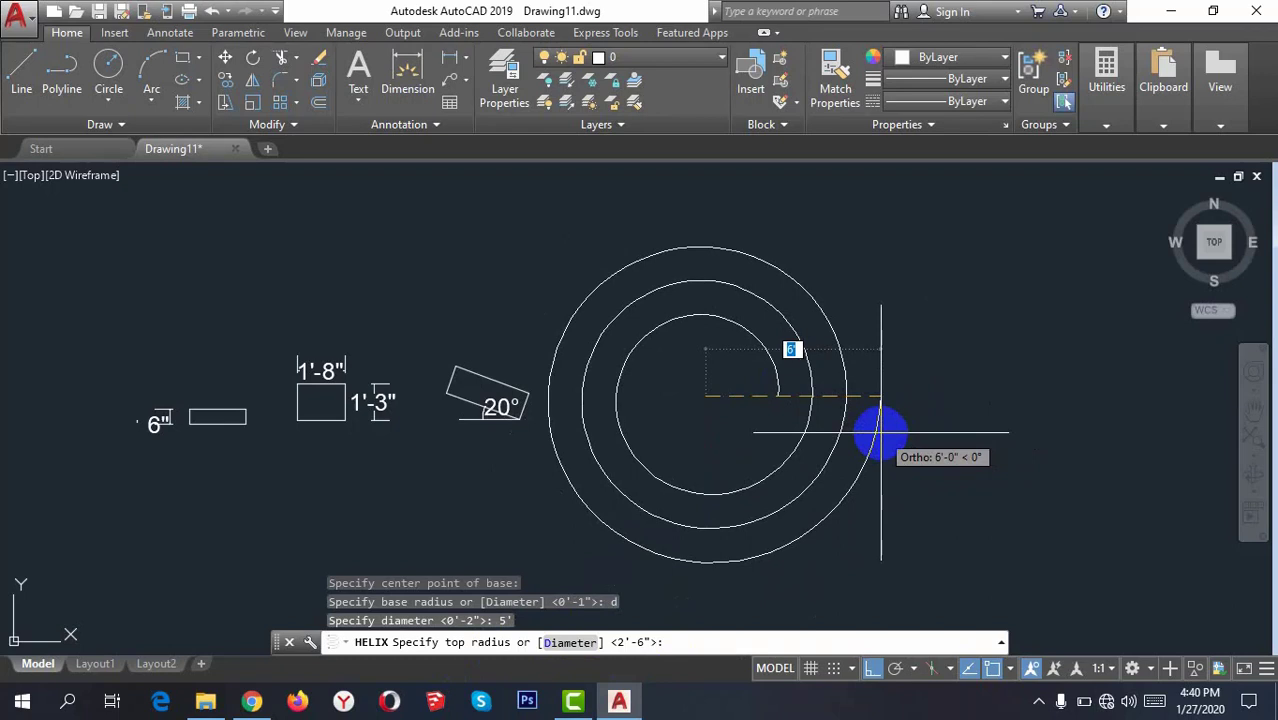
text(">: 6)
text(')
key(Return)
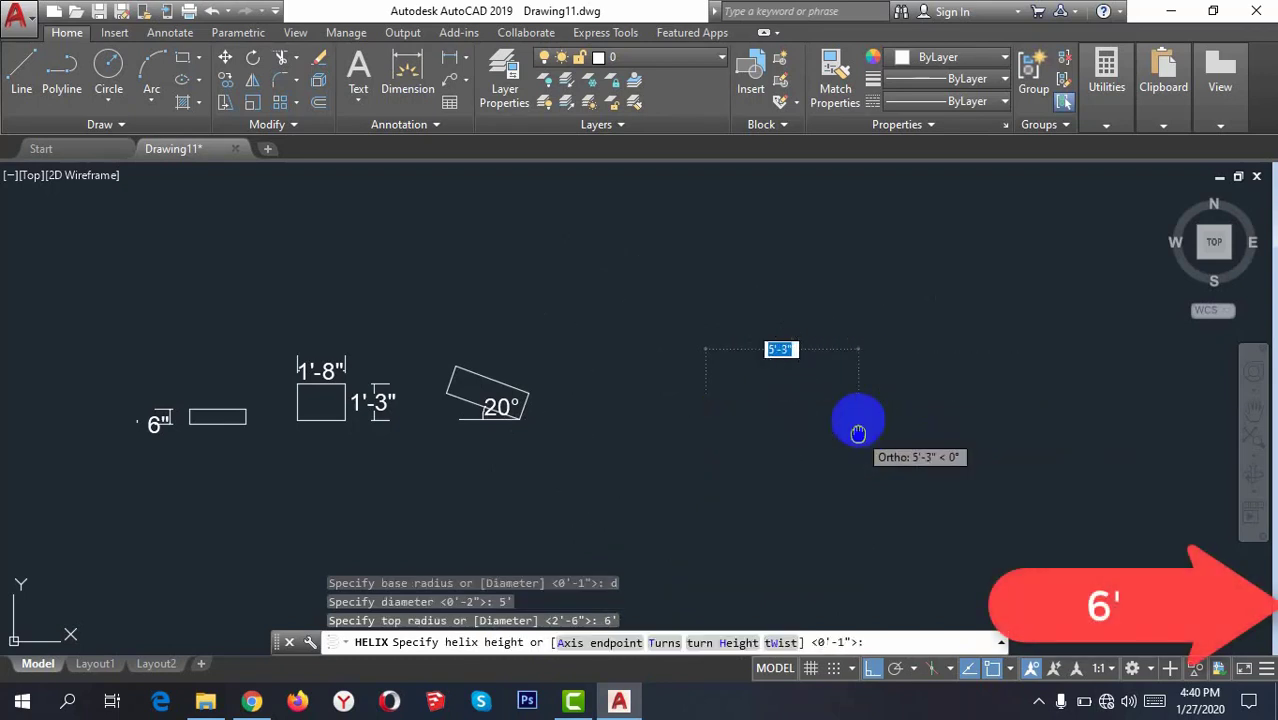
mouse_move(850, 428)
middle_down()
mouse_move(860, 366)
mouse_move(820, 435)
middle_up()
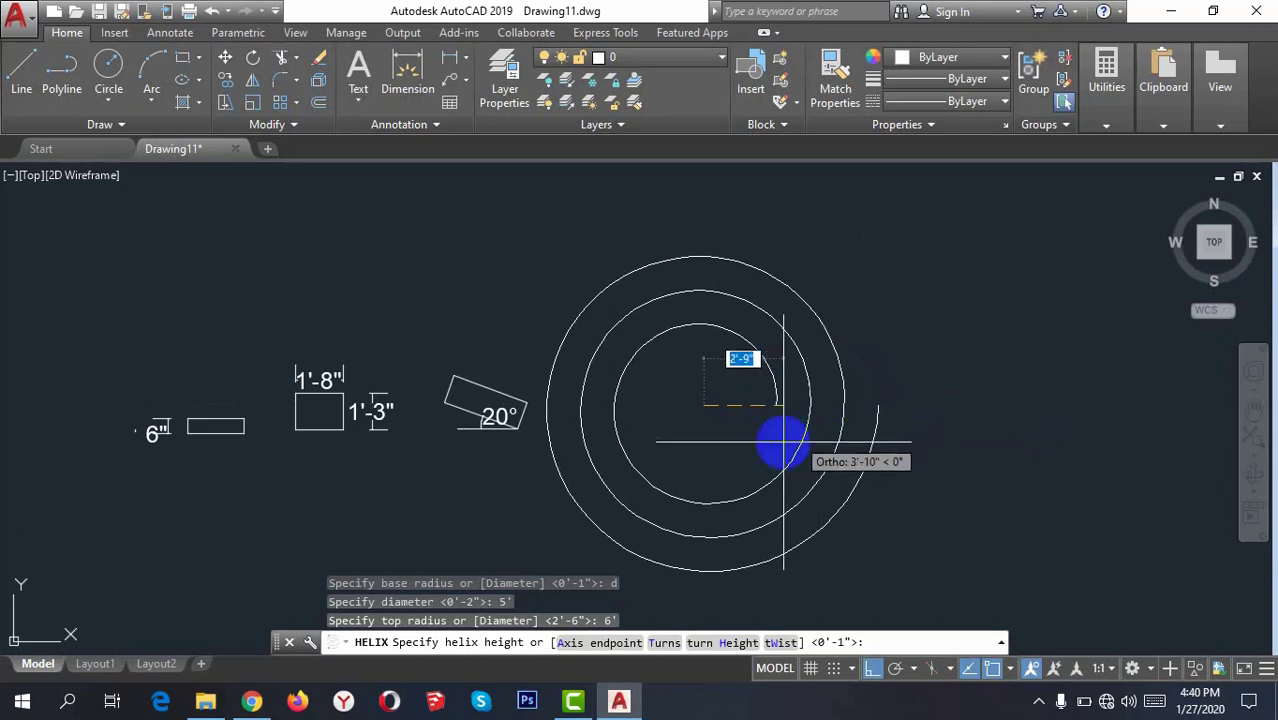
text(6)
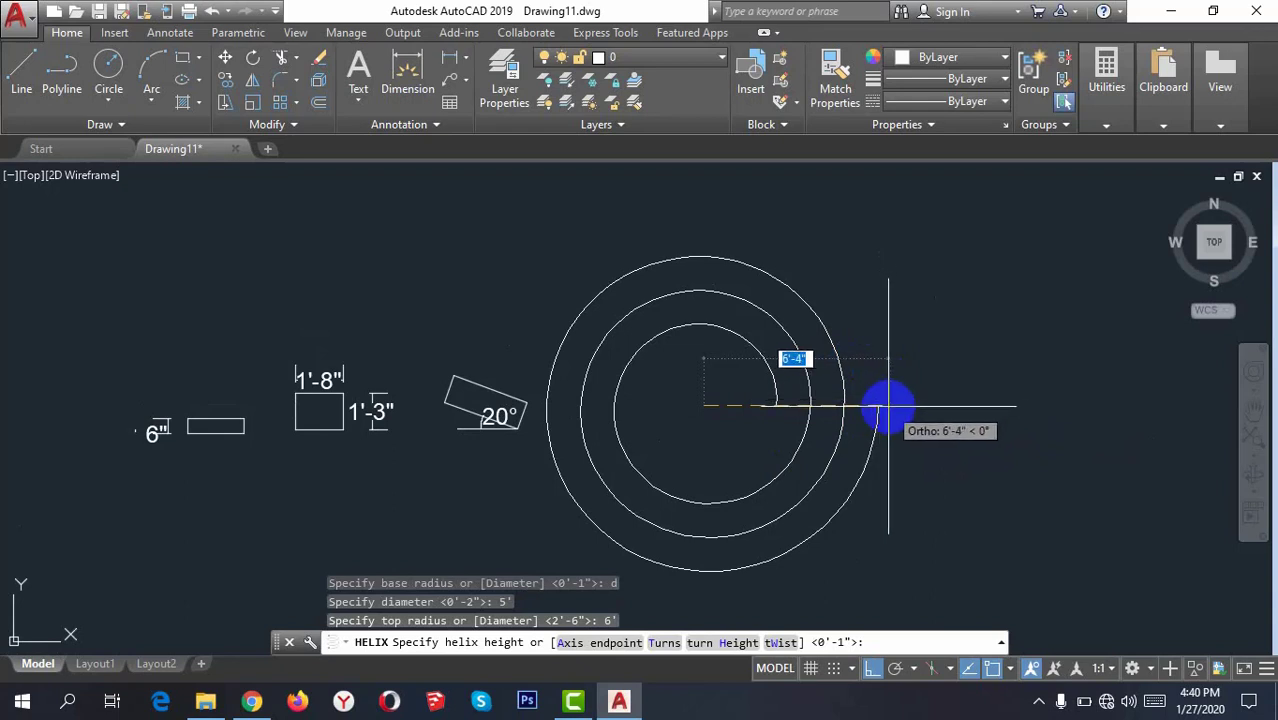
click(871, 406)
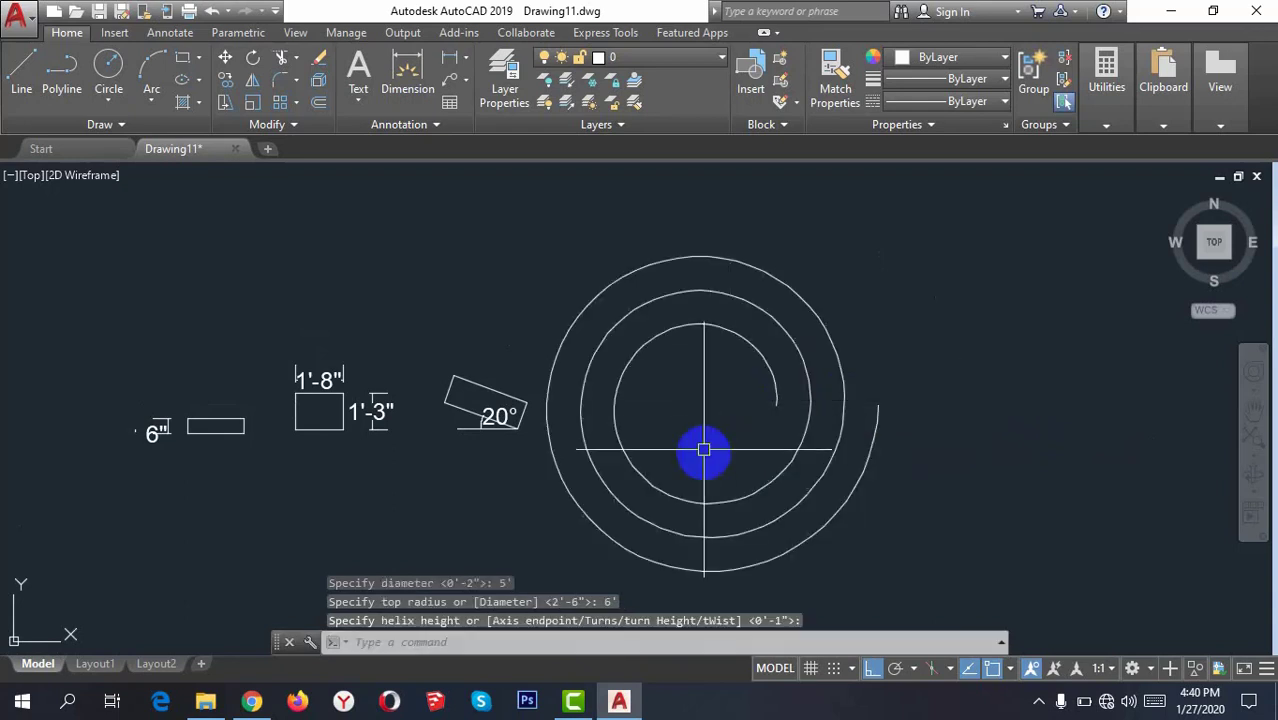
Zoom out and start another HELIX command for a second spiral
scroll(704, 450, down, 3)
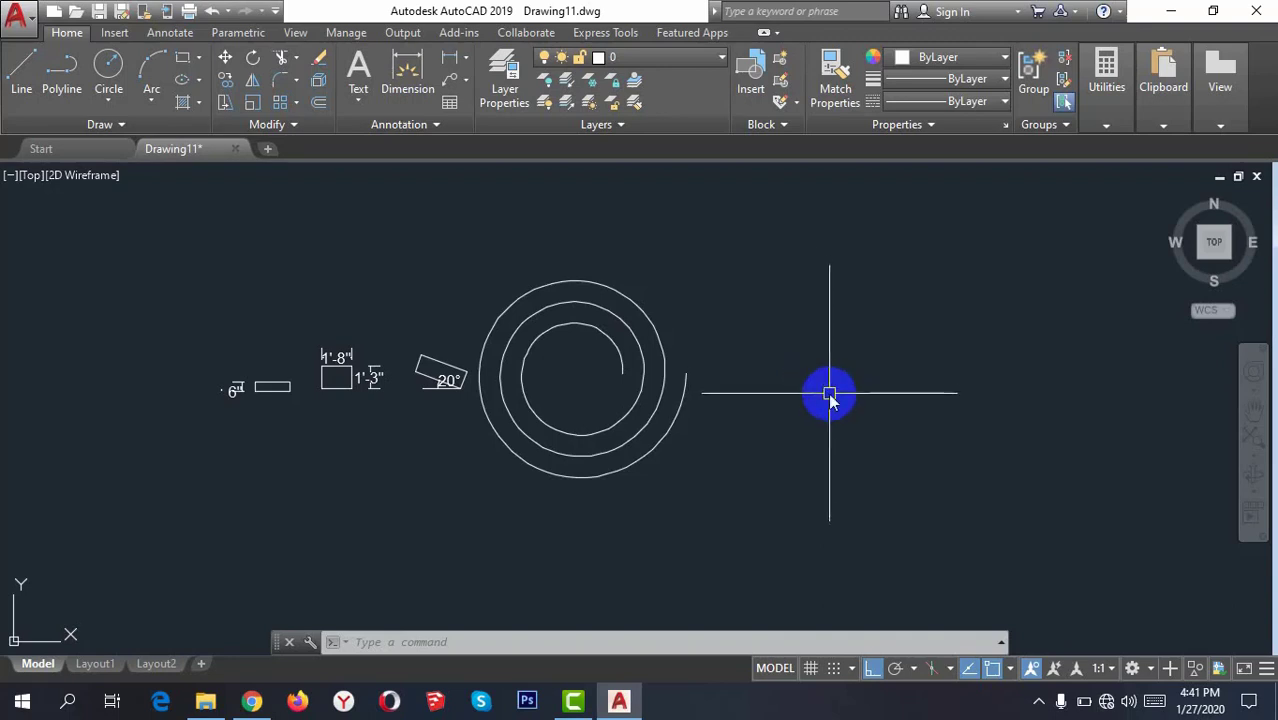
text(Hl)
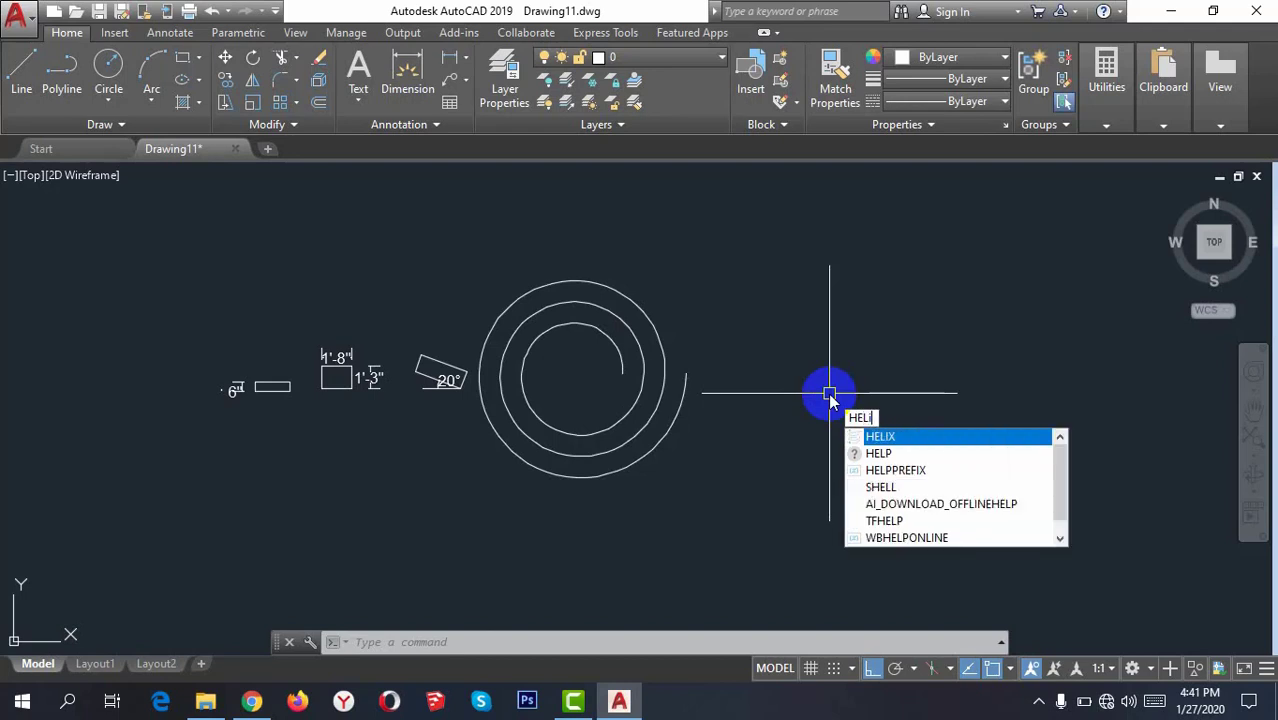
text(i)
key(Return)
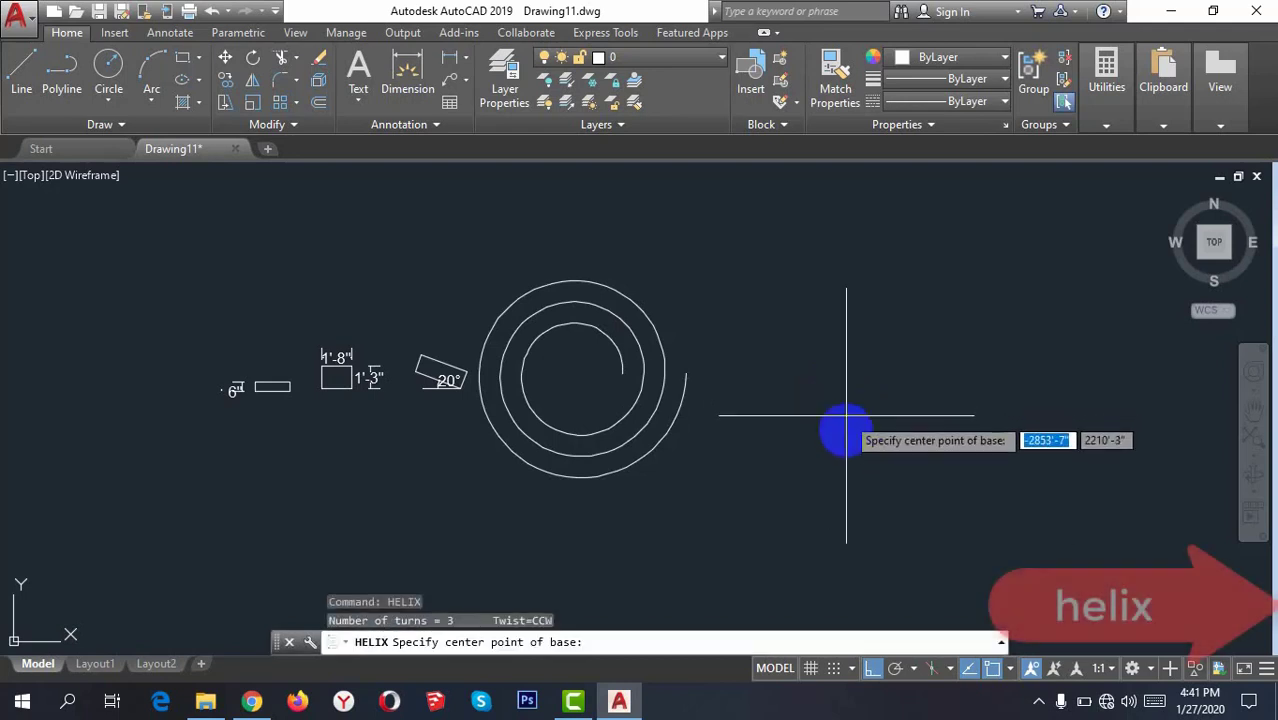
Place the second helix's base centre with a 5' base radius and 10' top radius, then choose Turns
scroll(700, 420, down, 2)
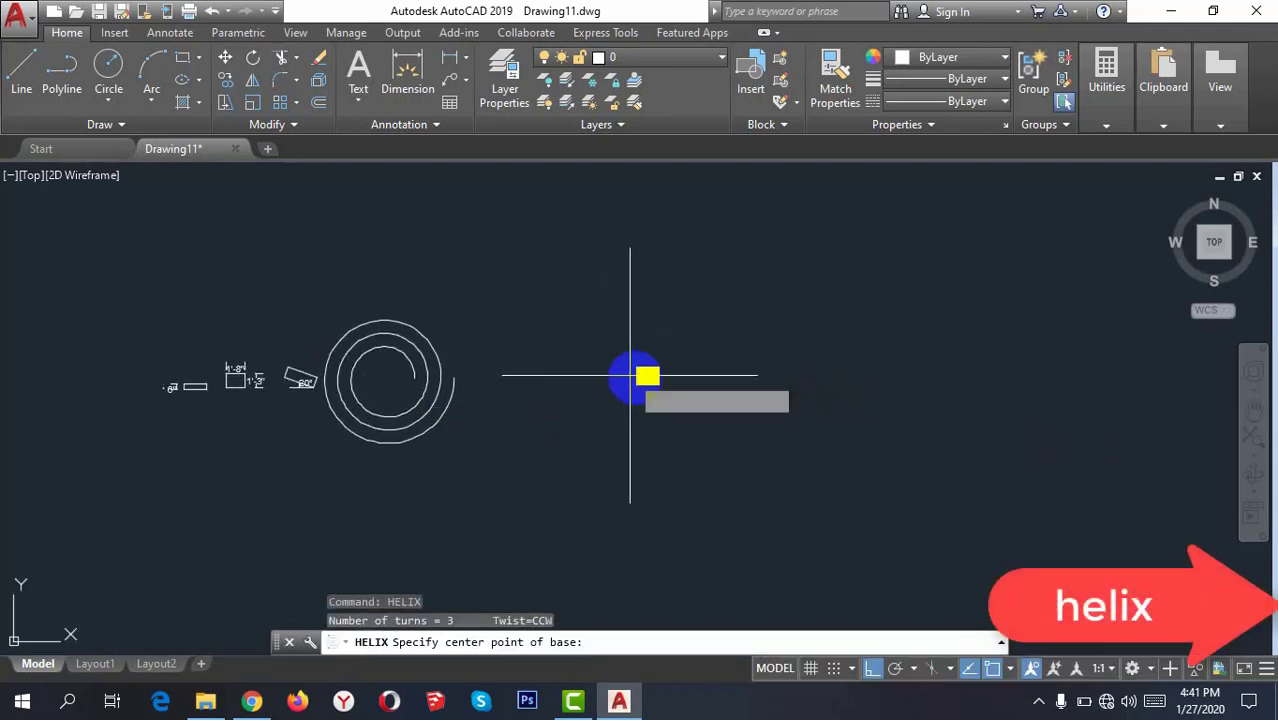
click(630, 375)
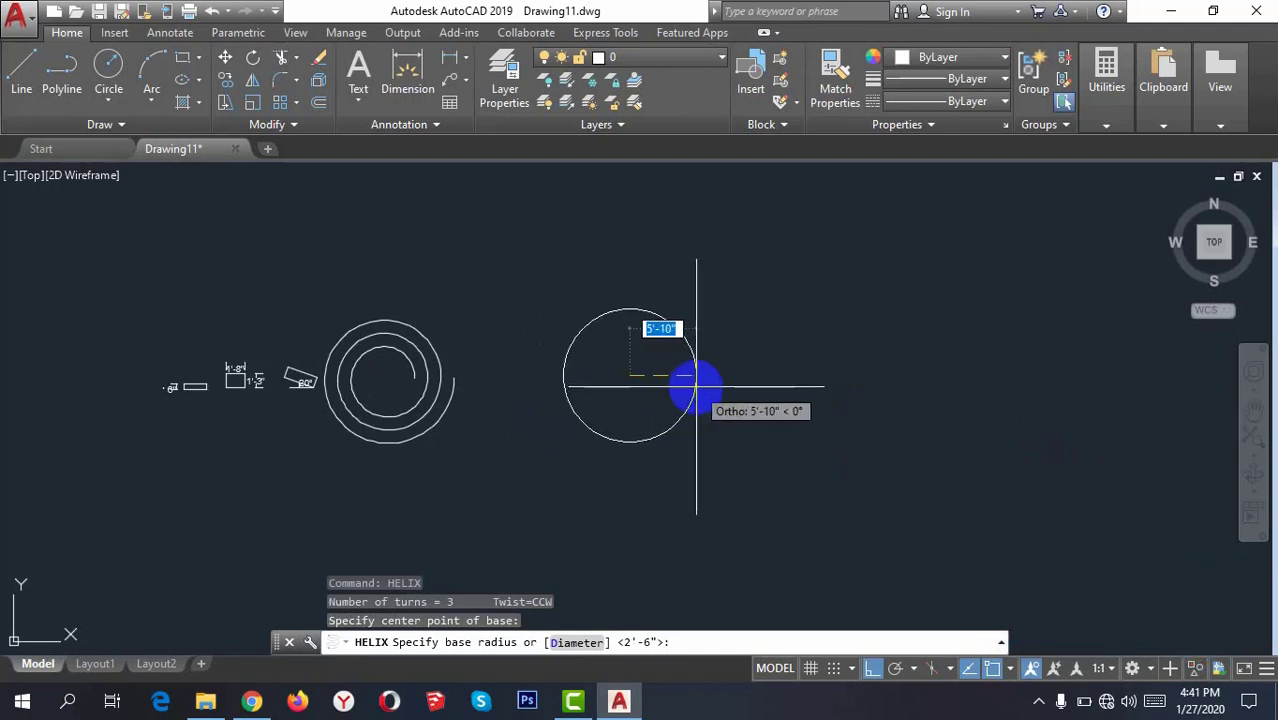
text(5')
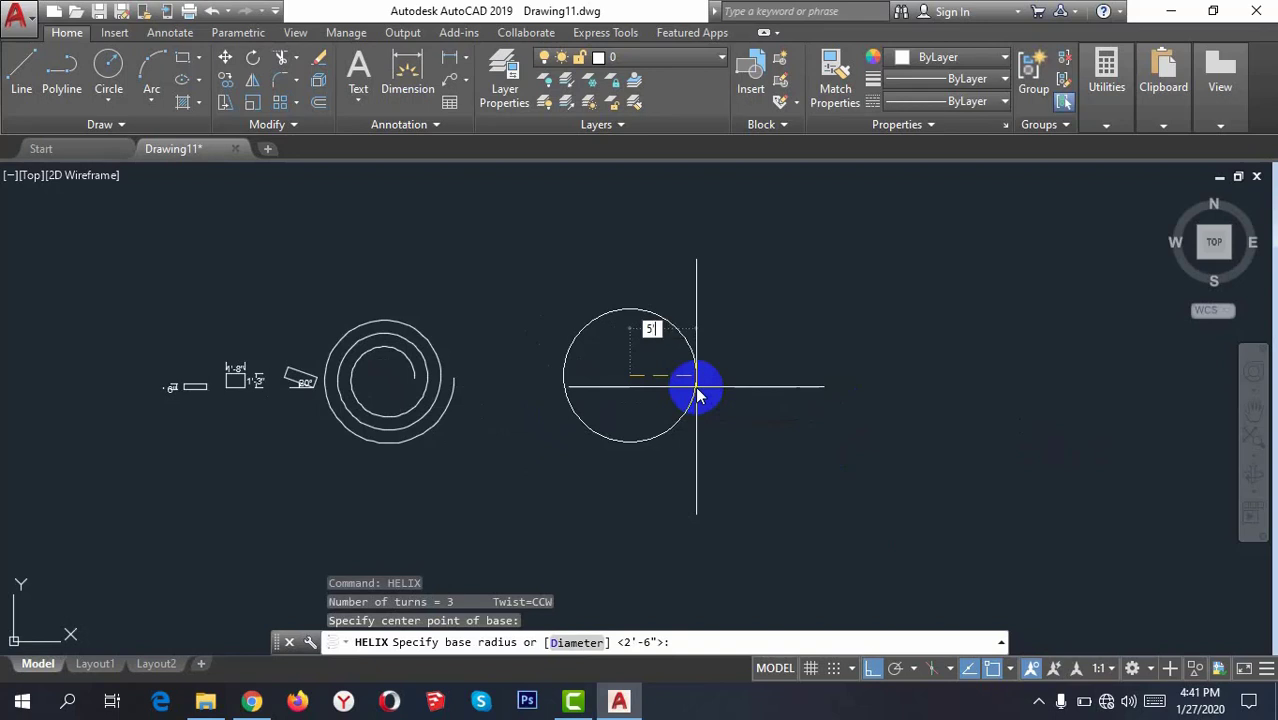
key(Return)
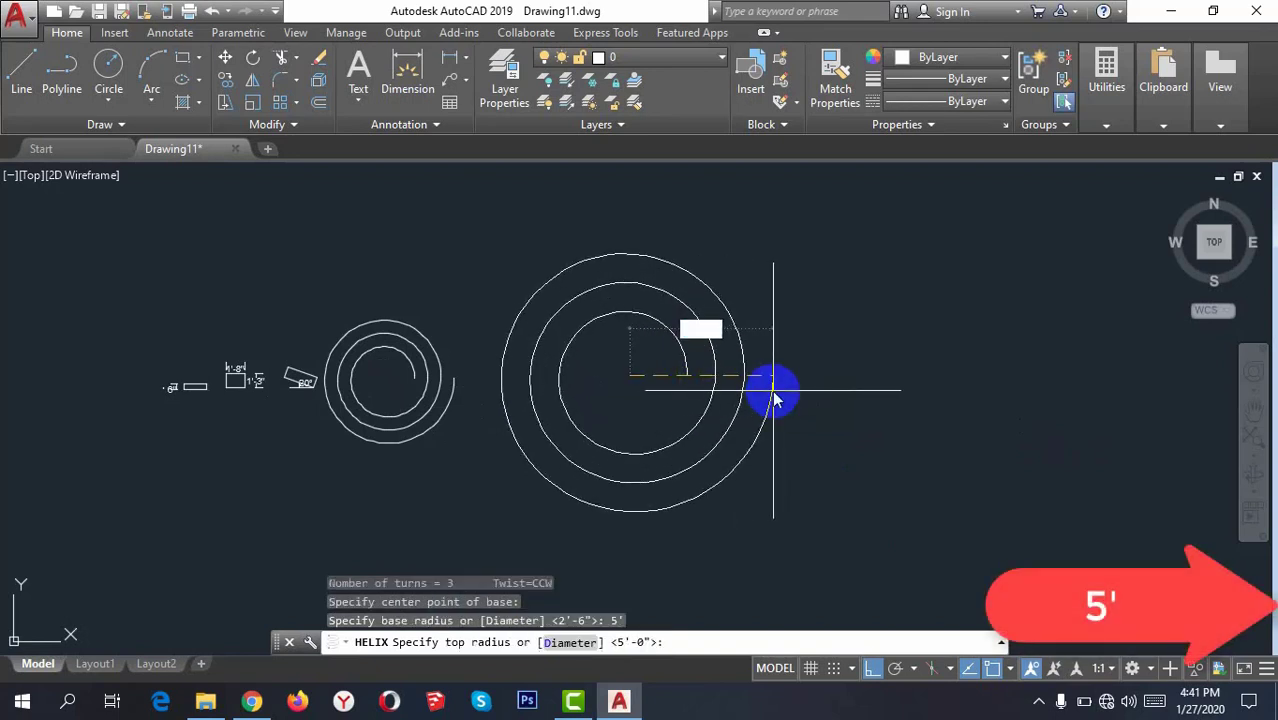
text(10')
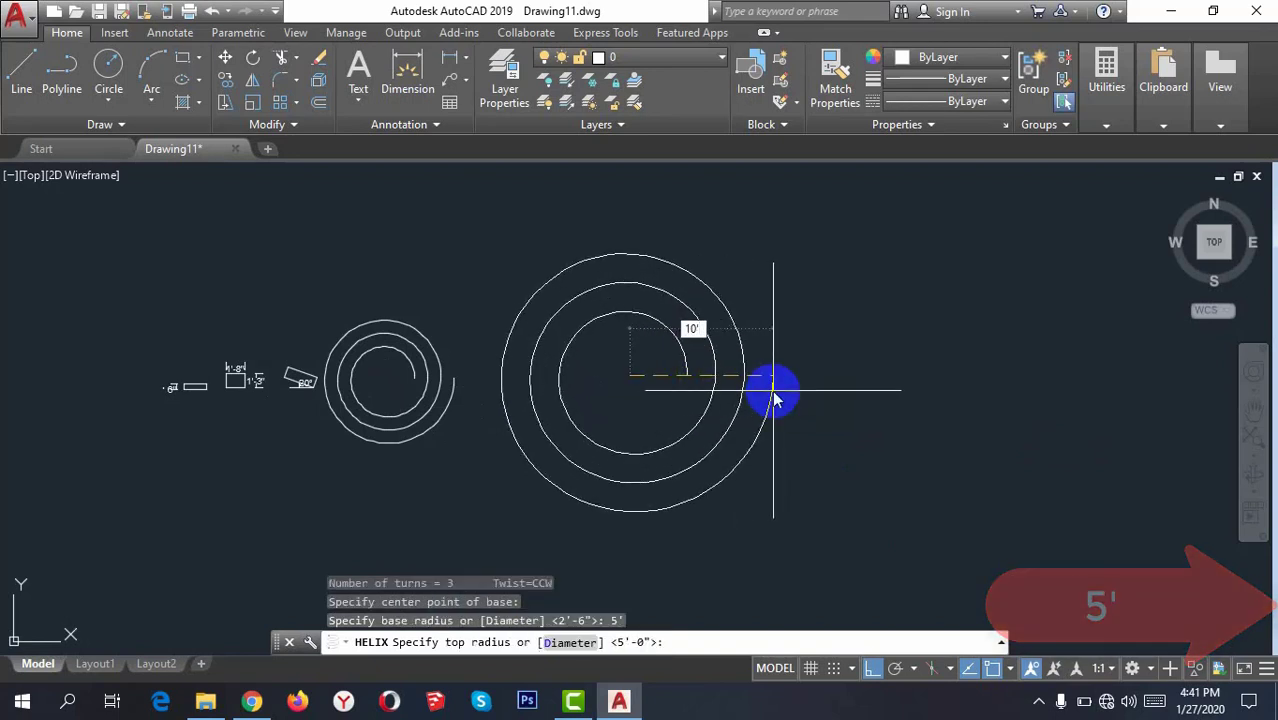
key(Return)
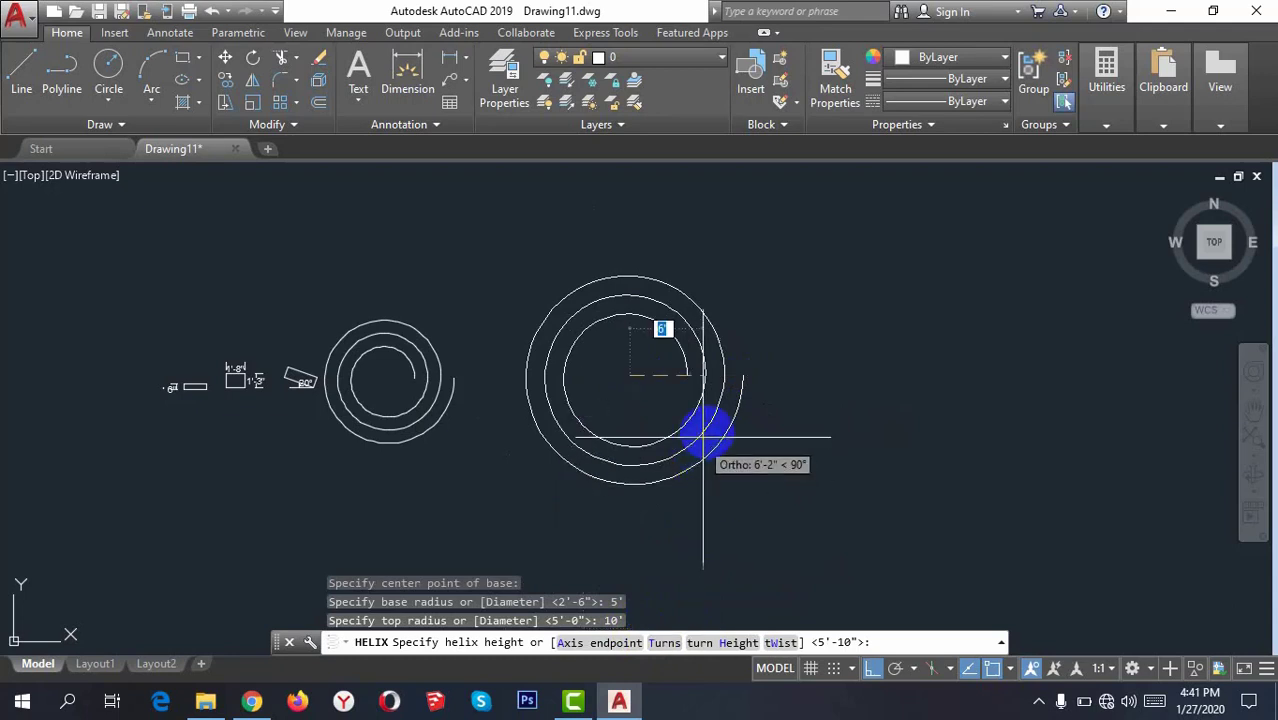
text(t)
key(Return)
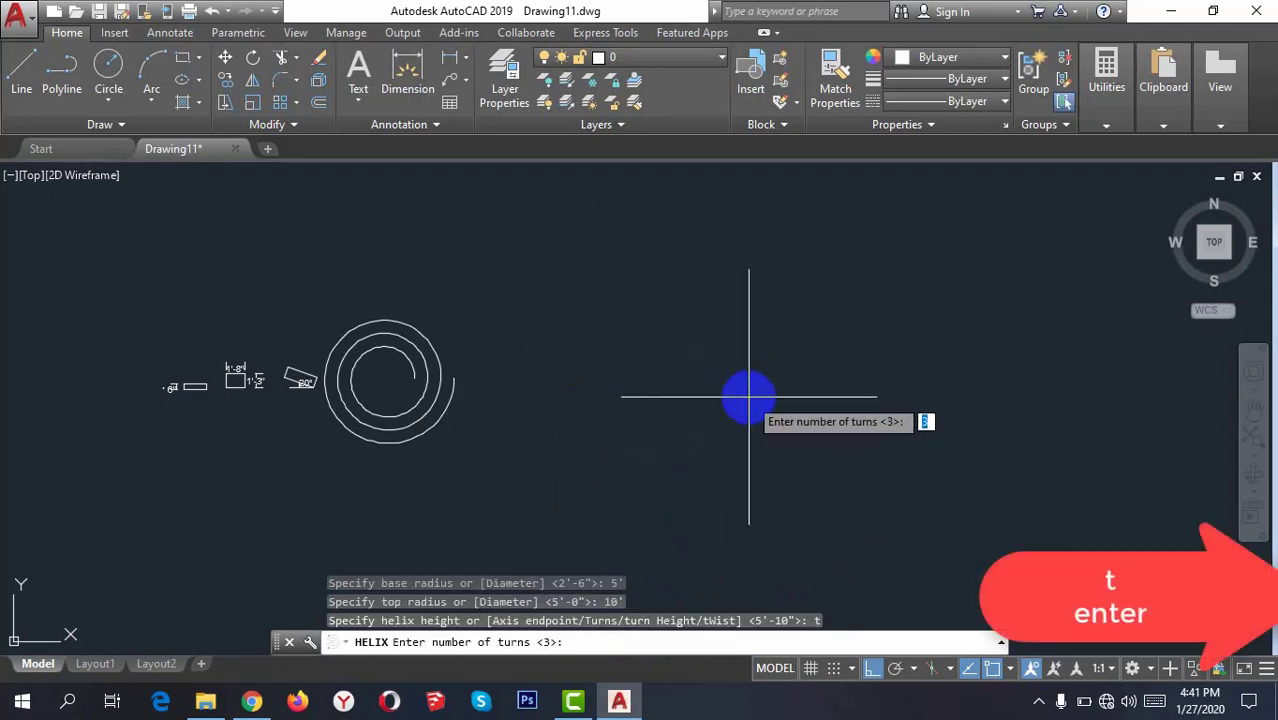
Give the helix 4 turns and call up its twist direction option
key(BackSpace)
text(5)
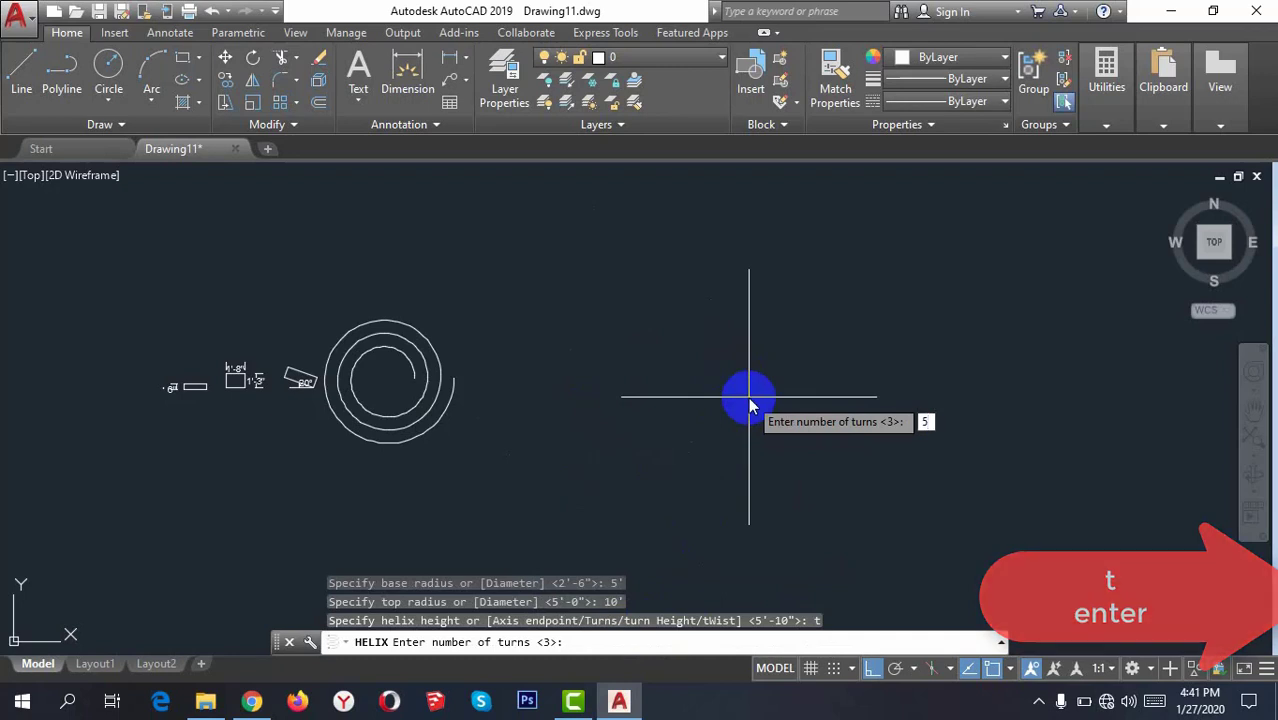
key(Return)
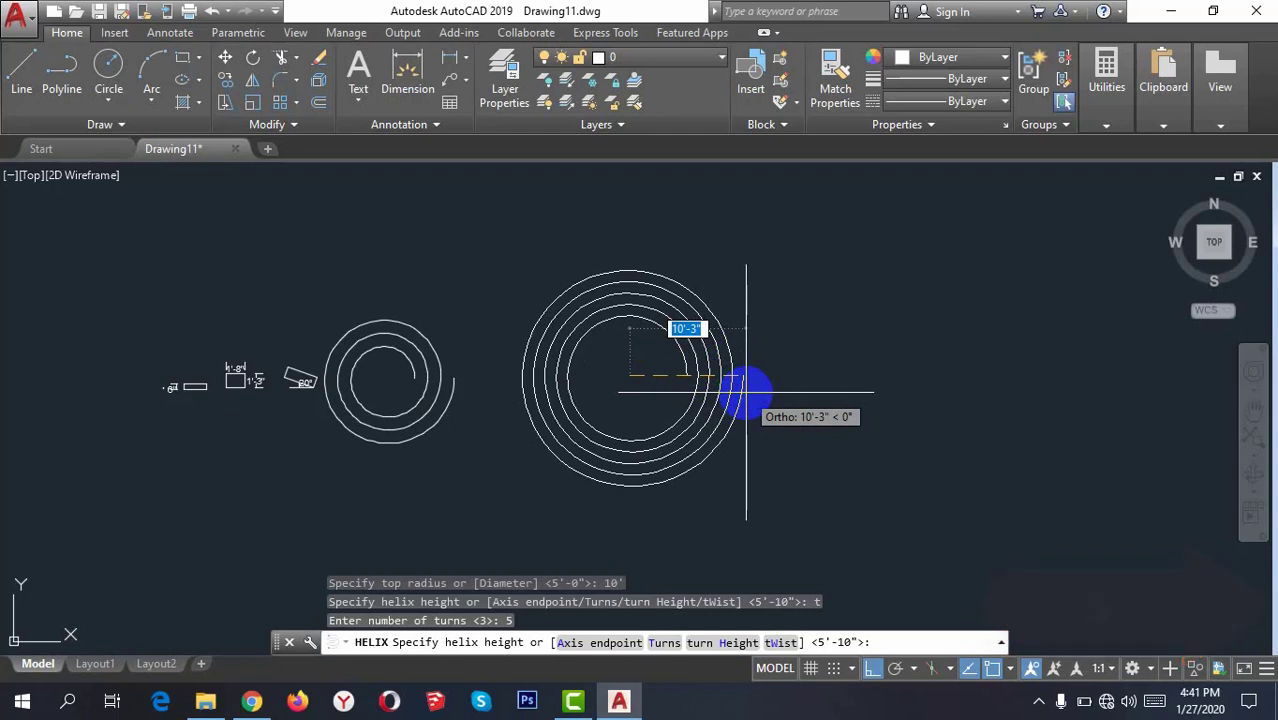
text(t)
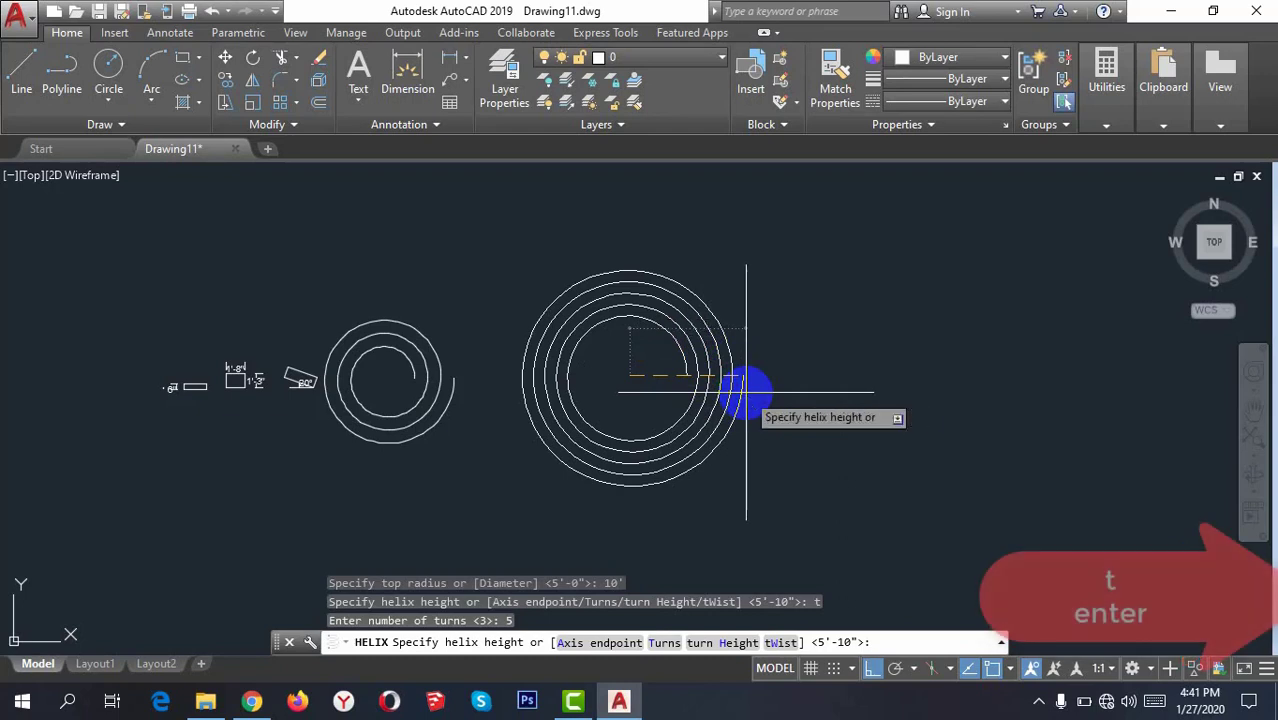
key(Return)
text(4)
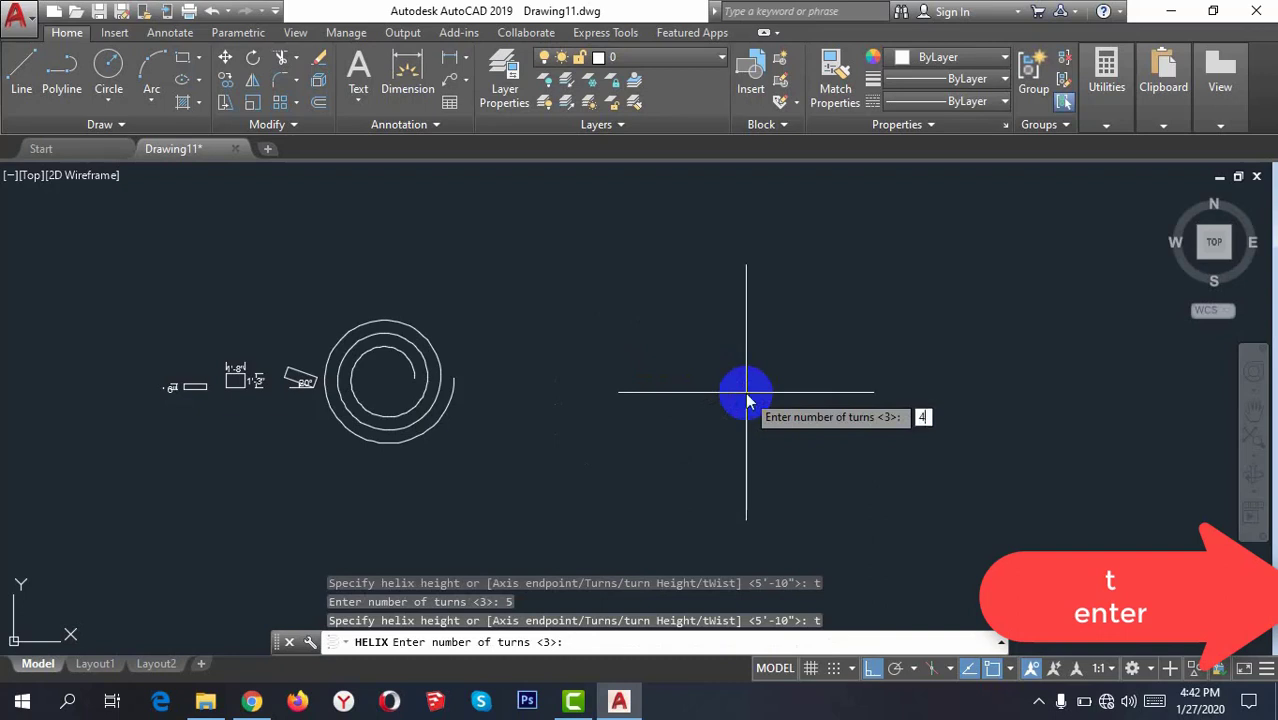
key(Return)
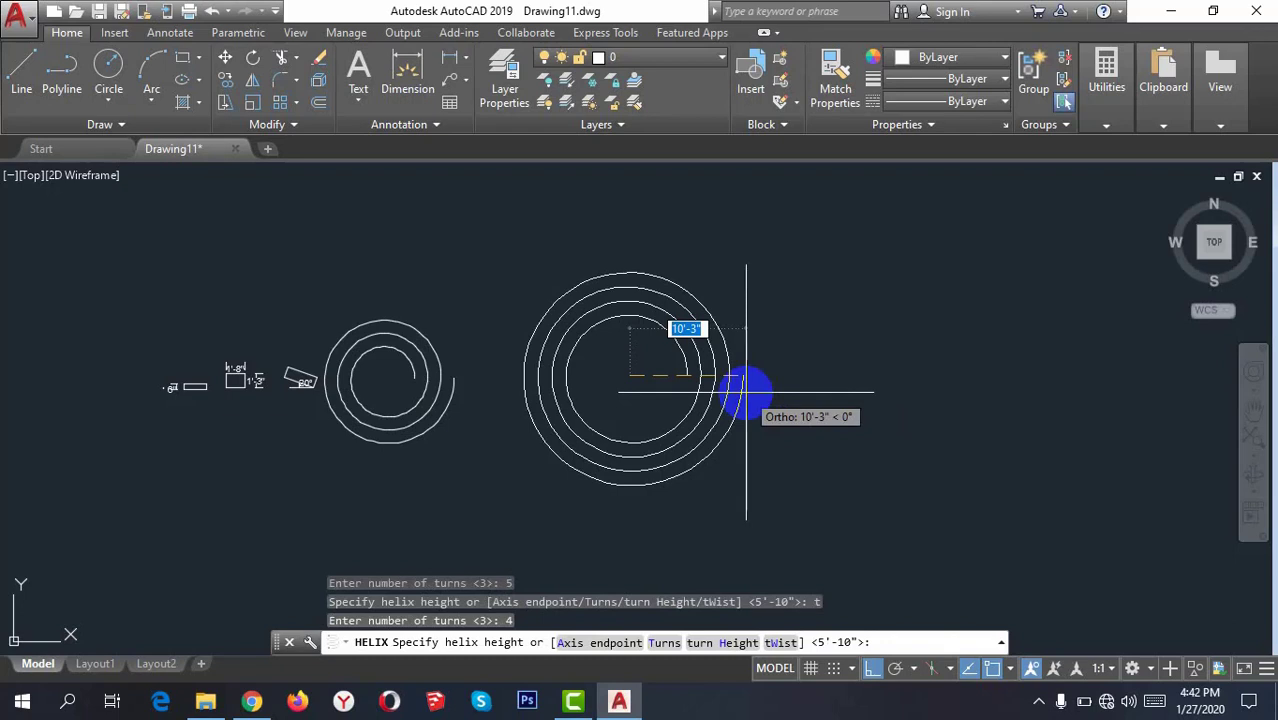
text(w)
key(Return)
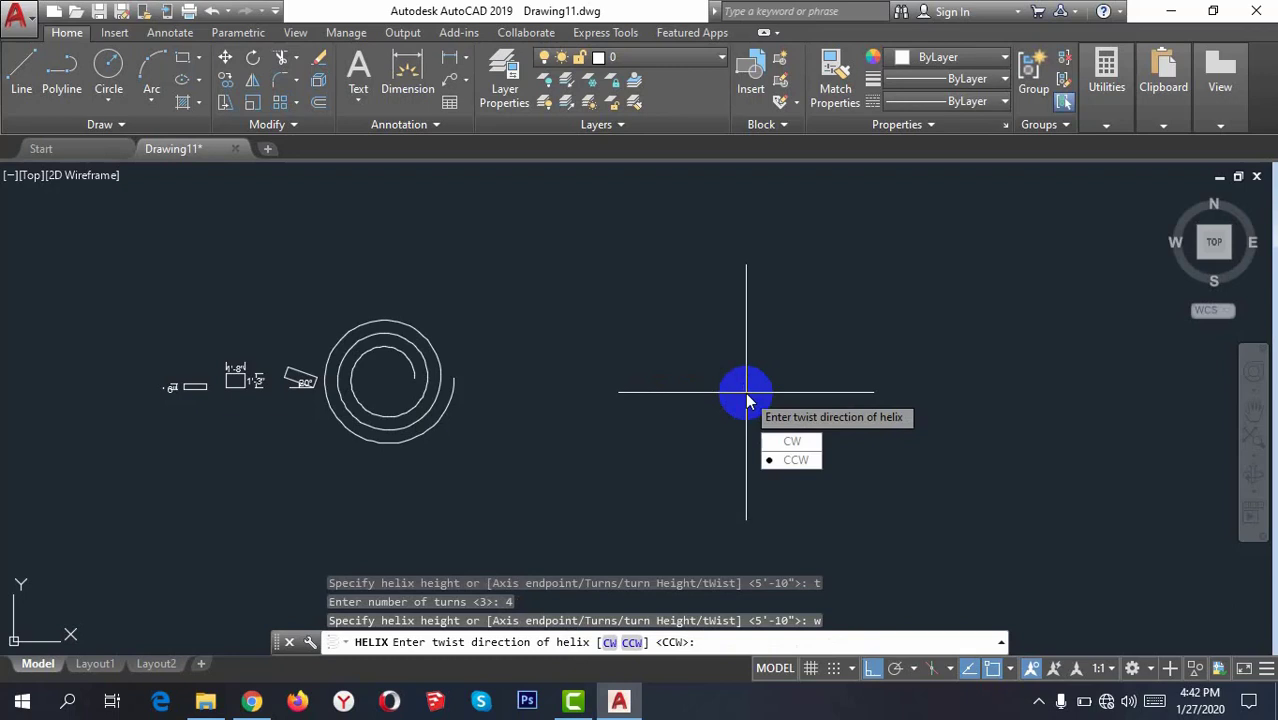
Set the helix twist to counter-clockwise and accept the default 5'-10" height
click(796, 460)
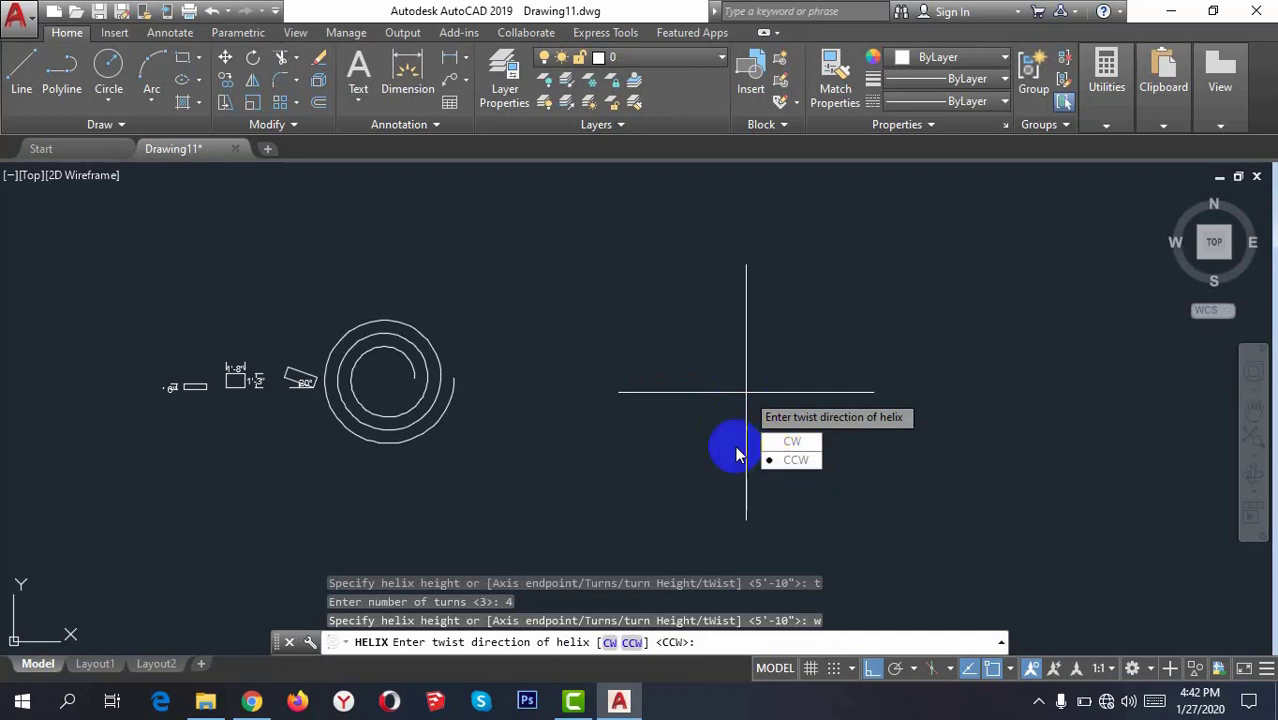
click(792, 442)
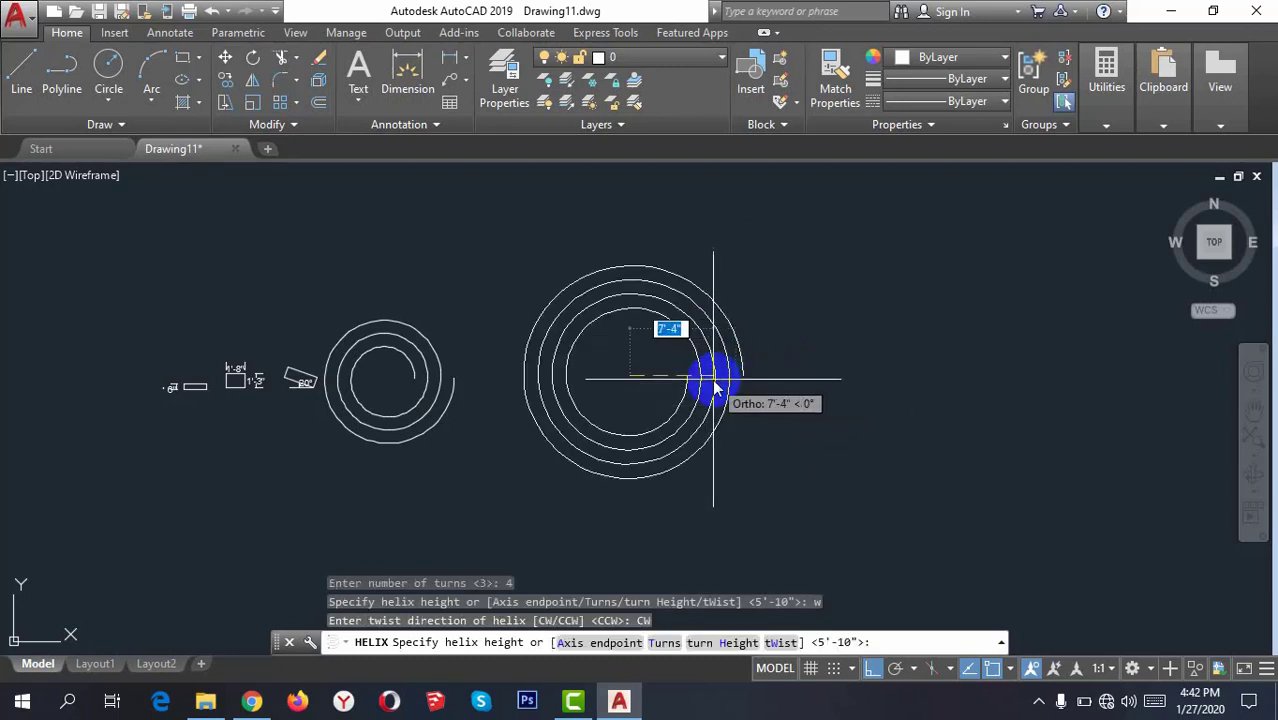
text(w)
key(Return)
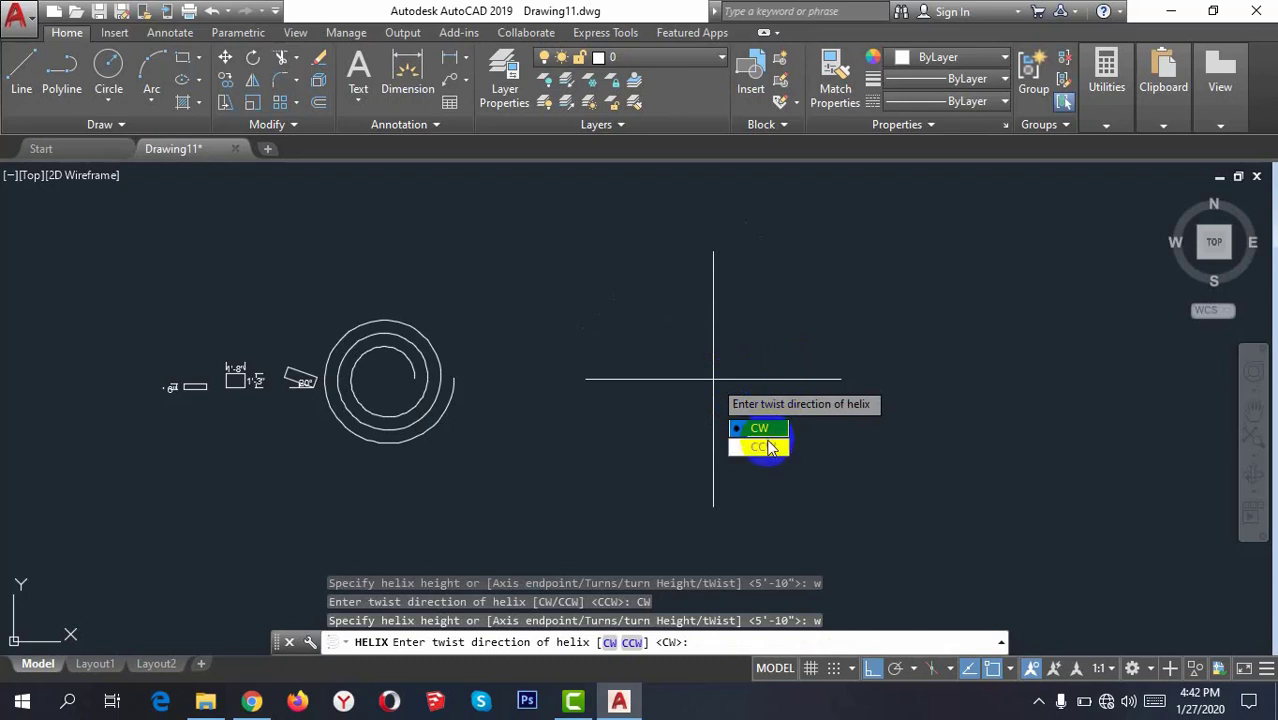
click(770, 448)
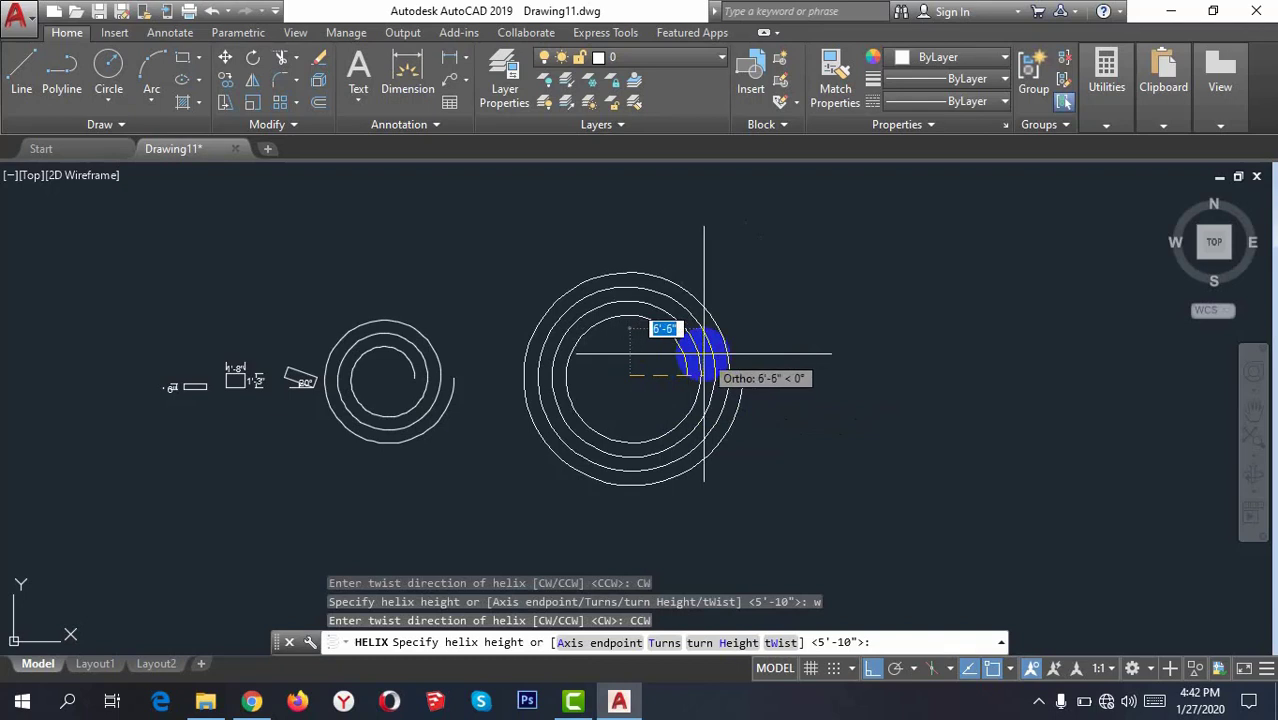
click(704, 353)
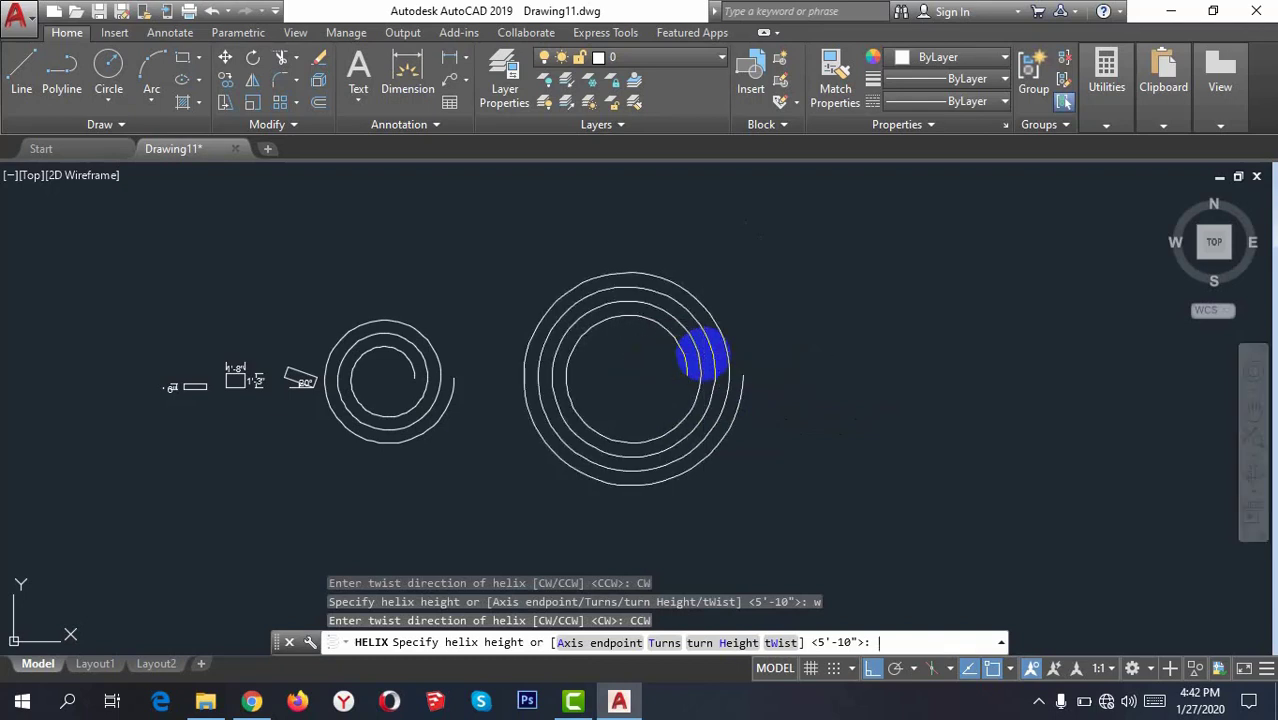
key(Return)
Start a third helix right of the spirals with 5' base and top radii
scroll(575, 537, down, 3)
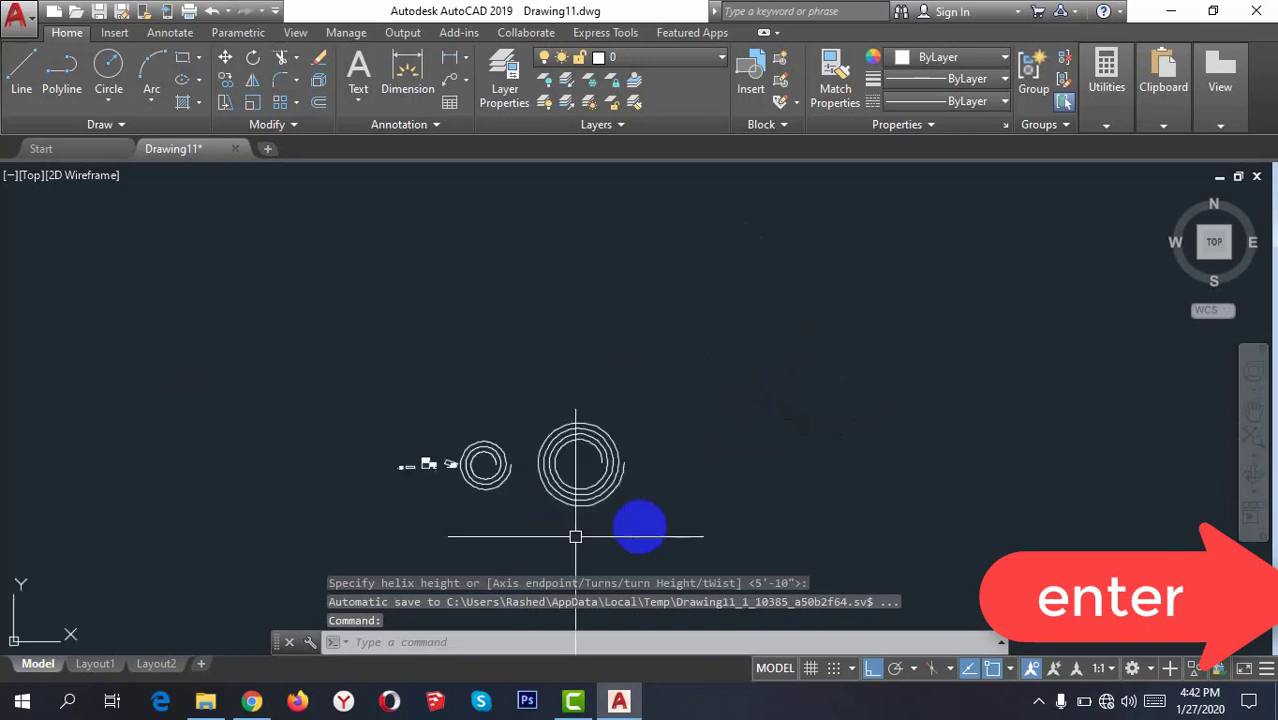
scroll(462, 485, up, 3)
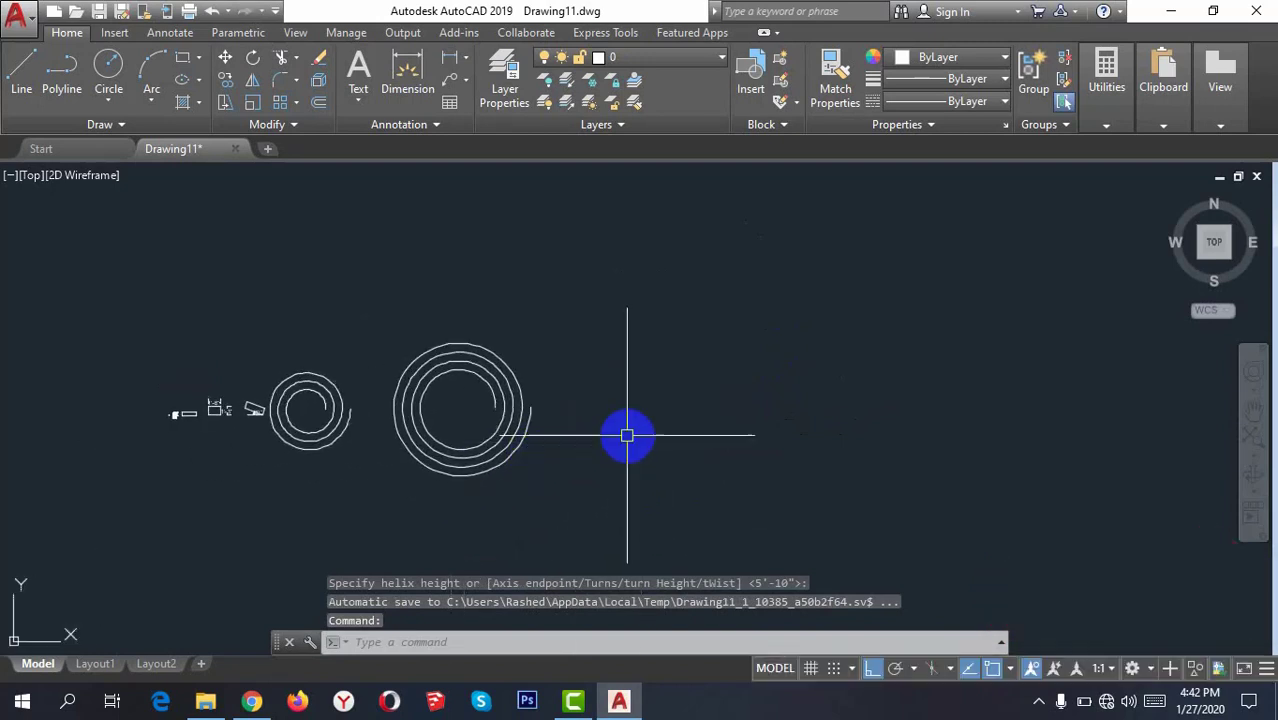
middle_drag(550, 451, 605, 459)
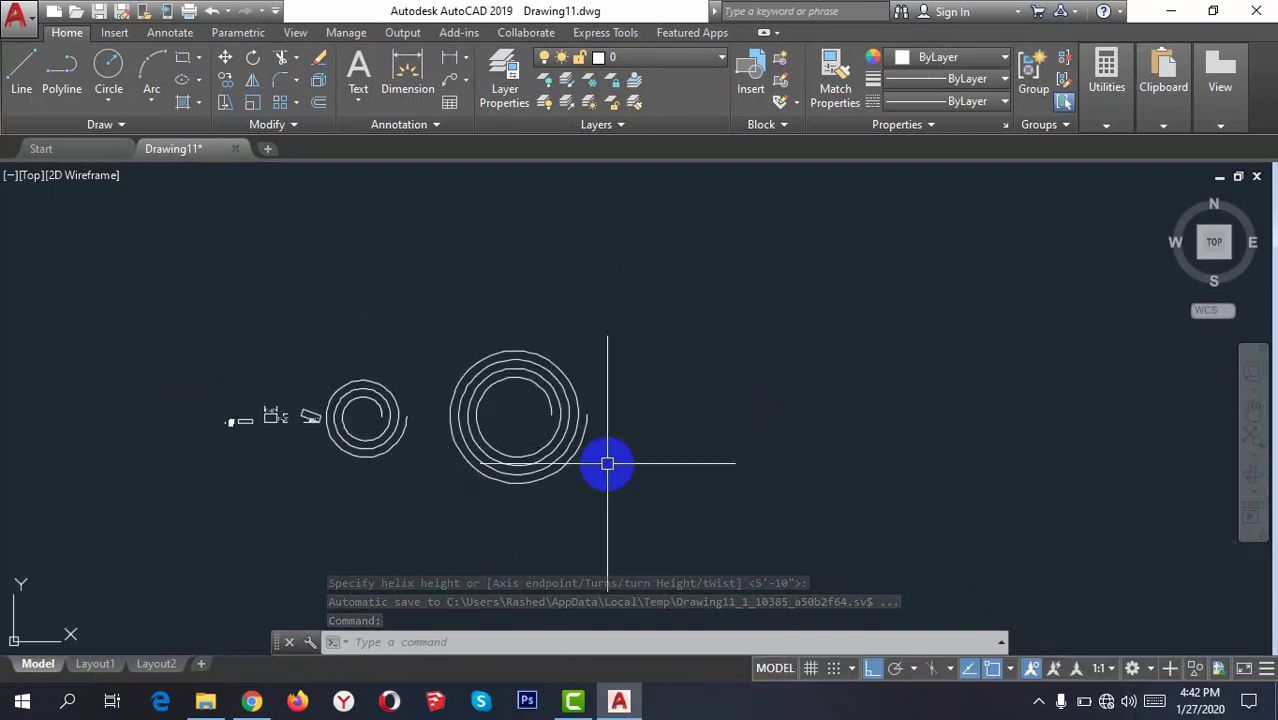
key(Return)
middle_drag(628, 463, 571, 440)
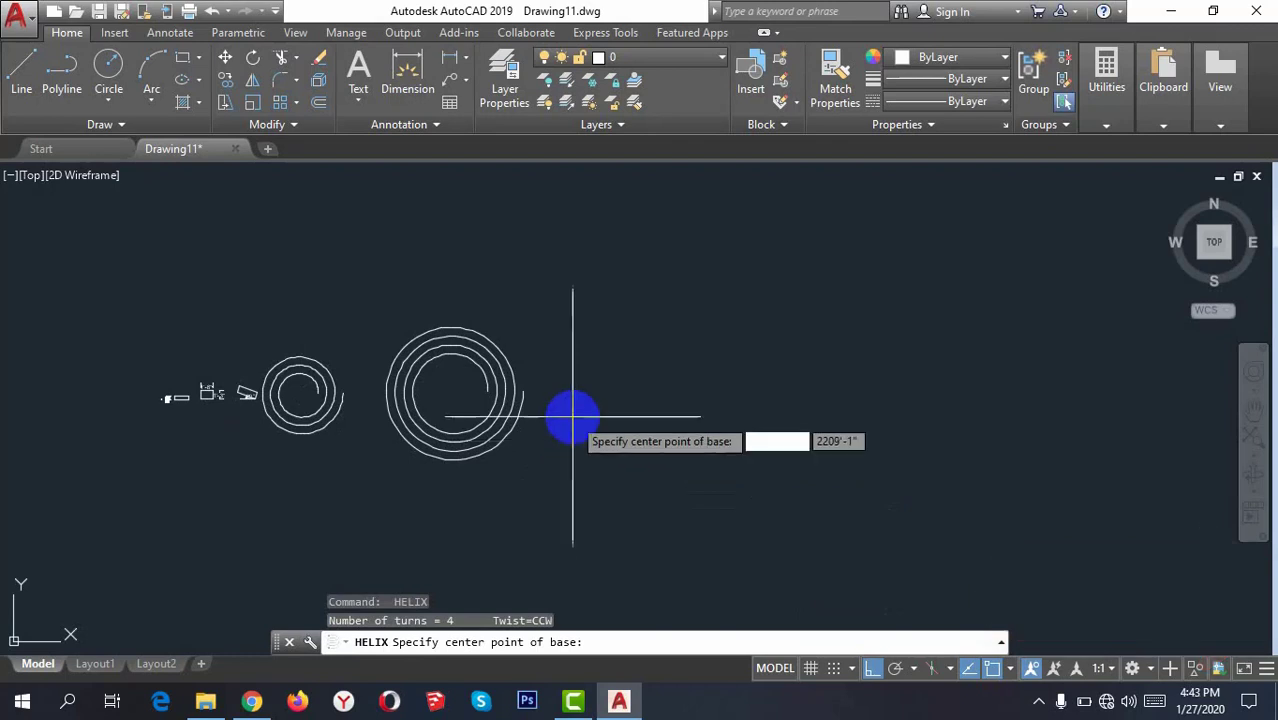
click(664, 403)
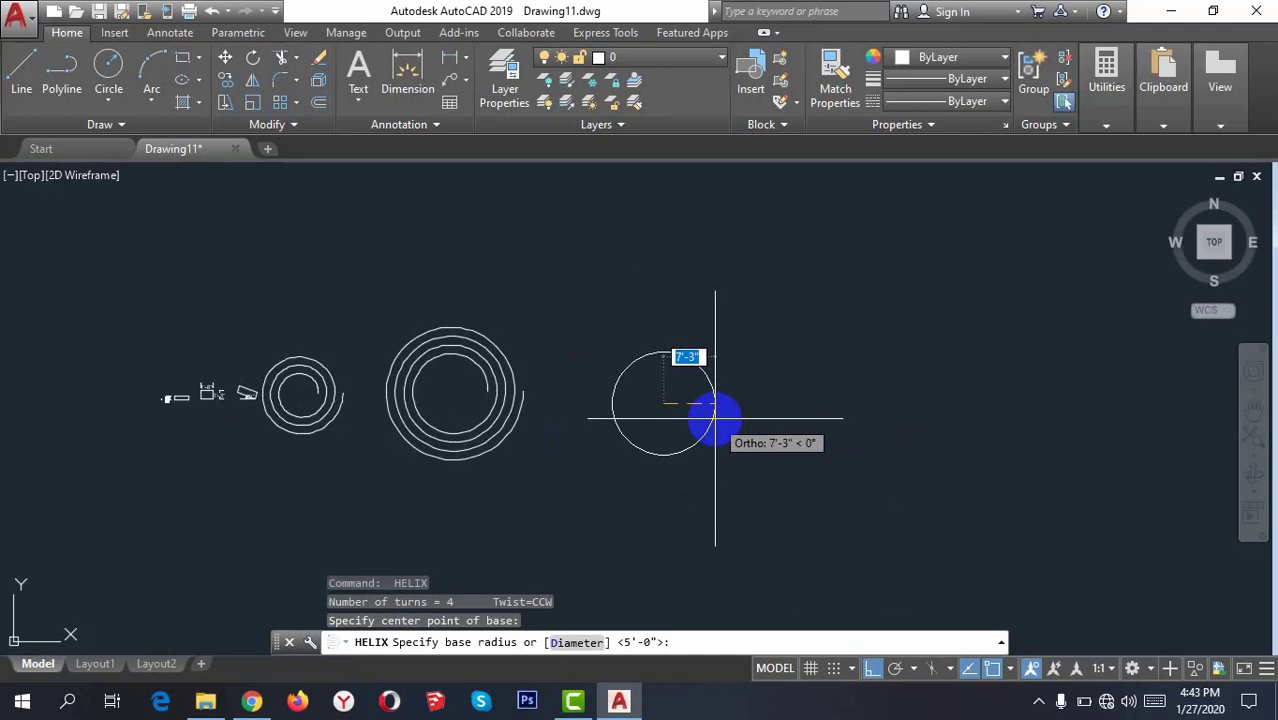
text(5)
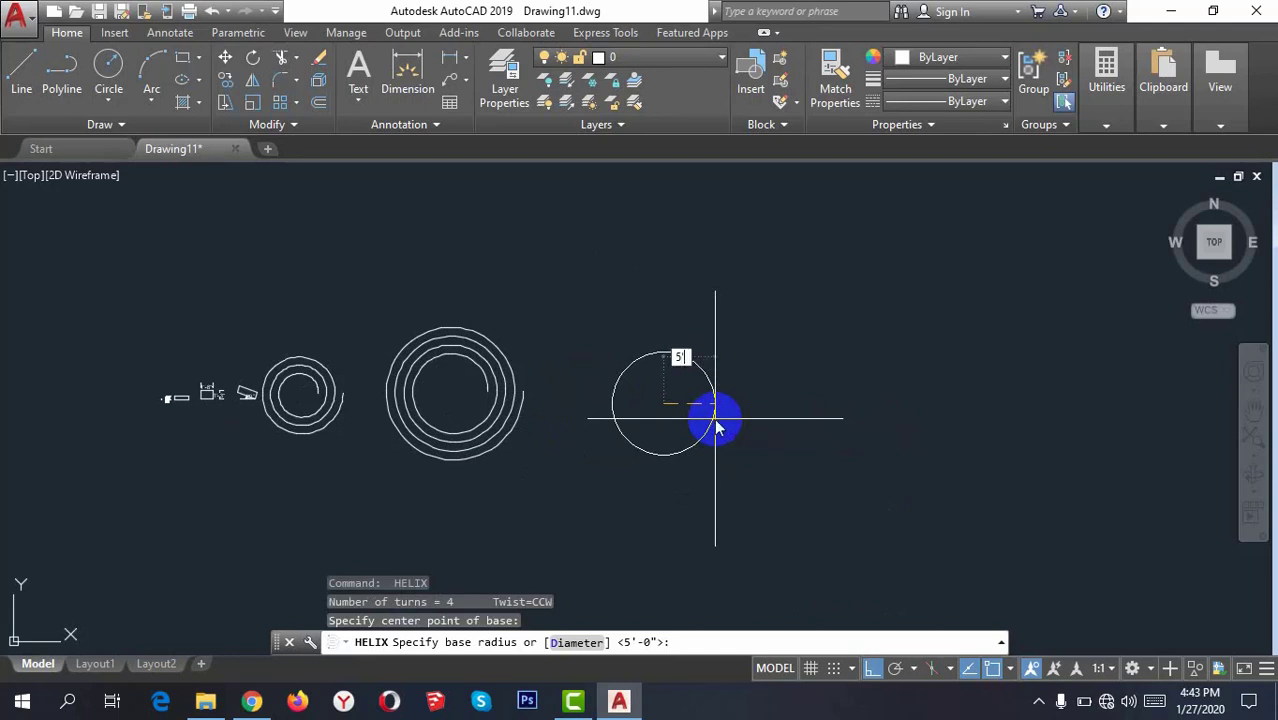
key(Return)
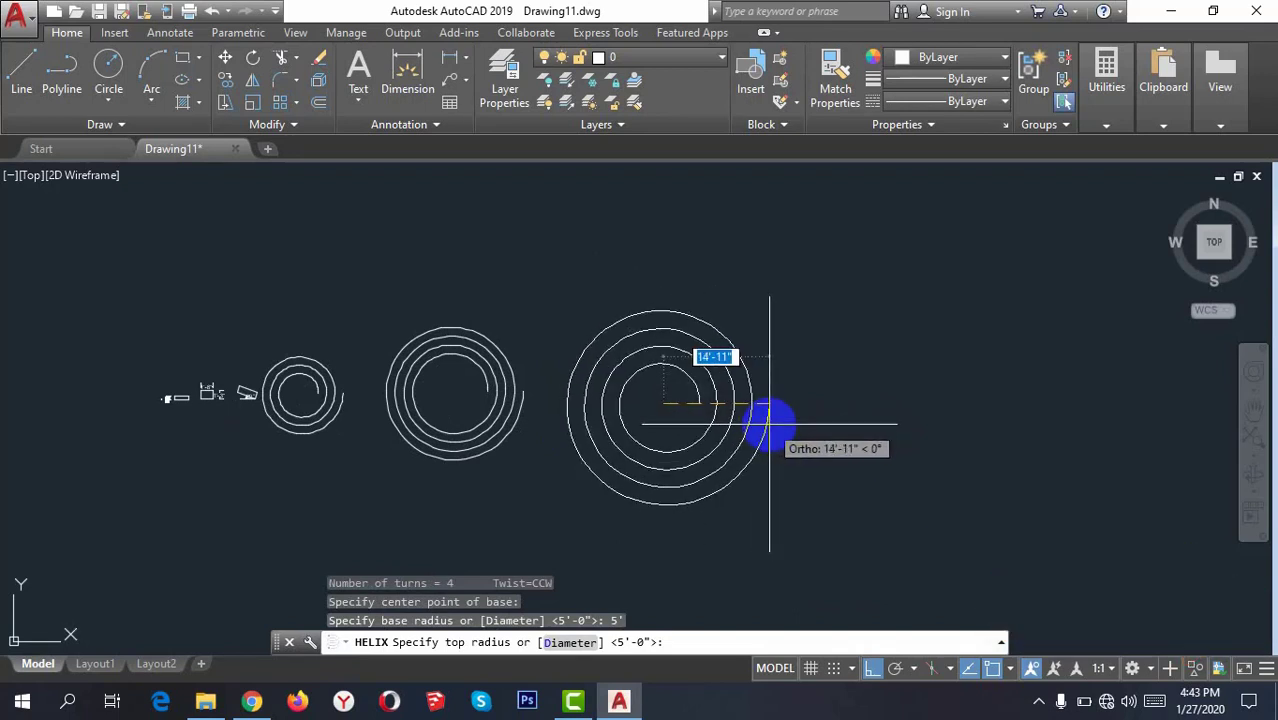
text(5)
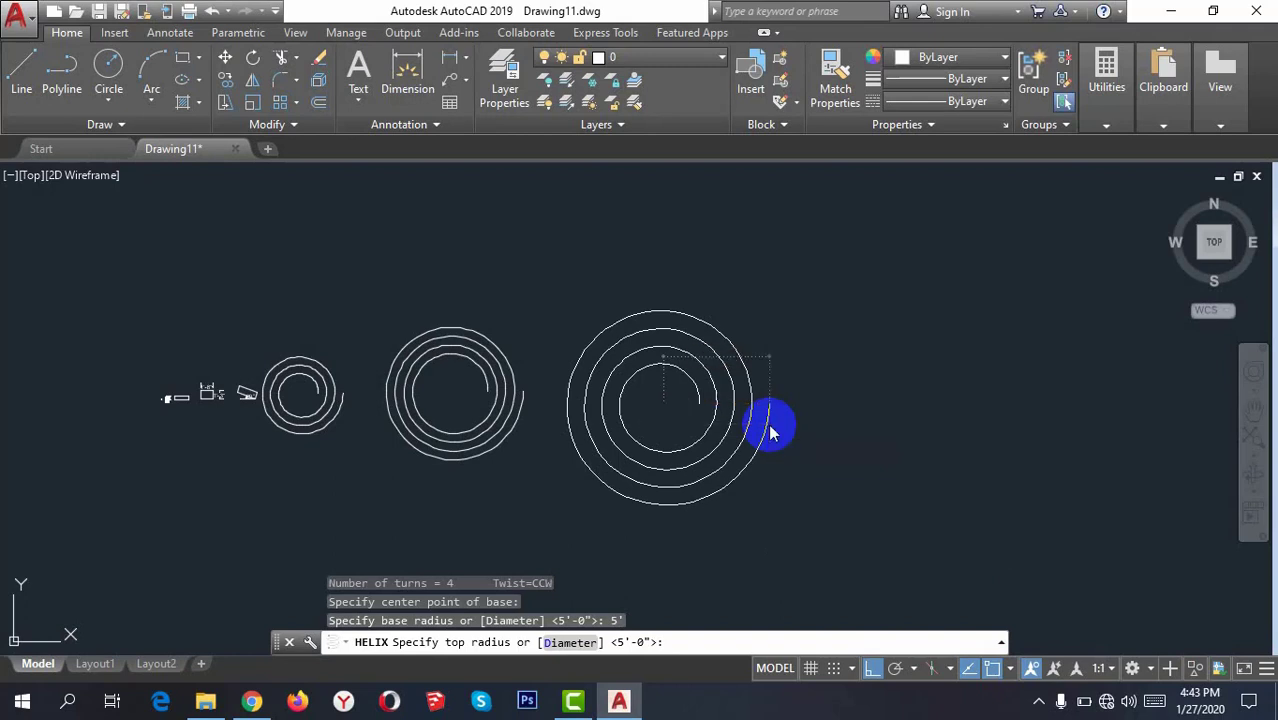
text(5')
key(Return)
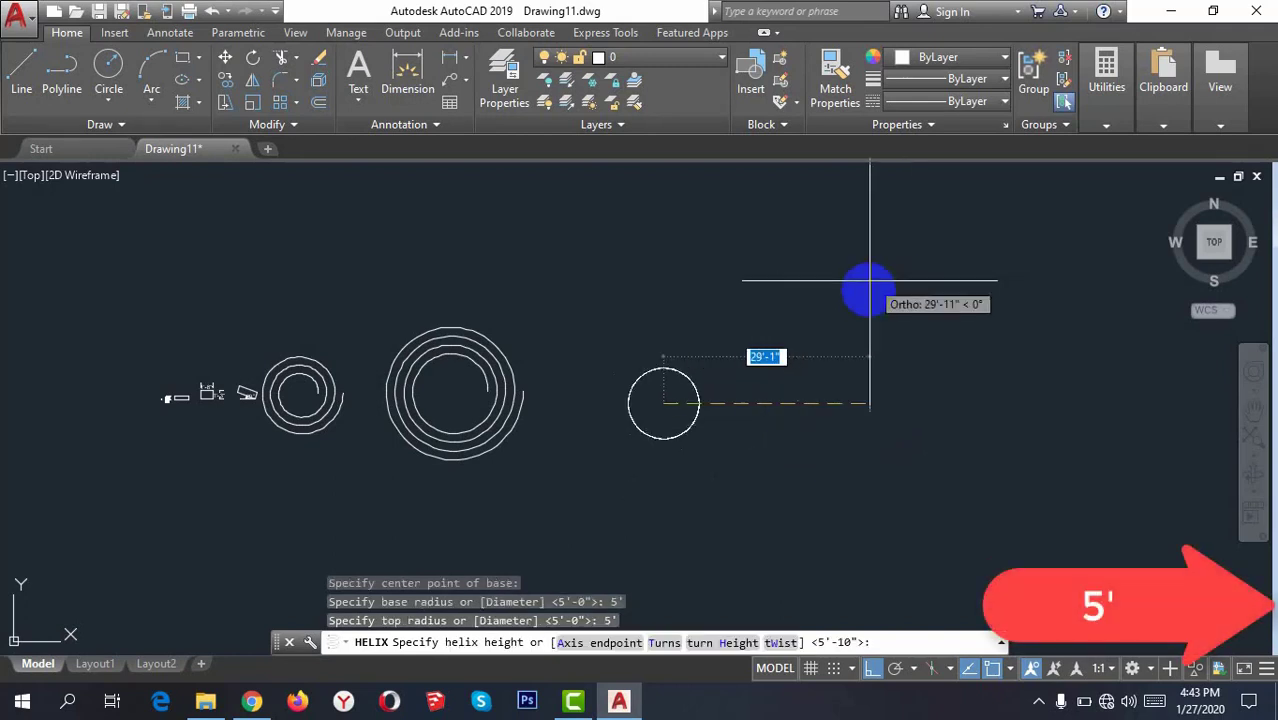
Set the helix axis endpoint straight up at 15' with Ortho on
scroll(672, 395, up, 2)
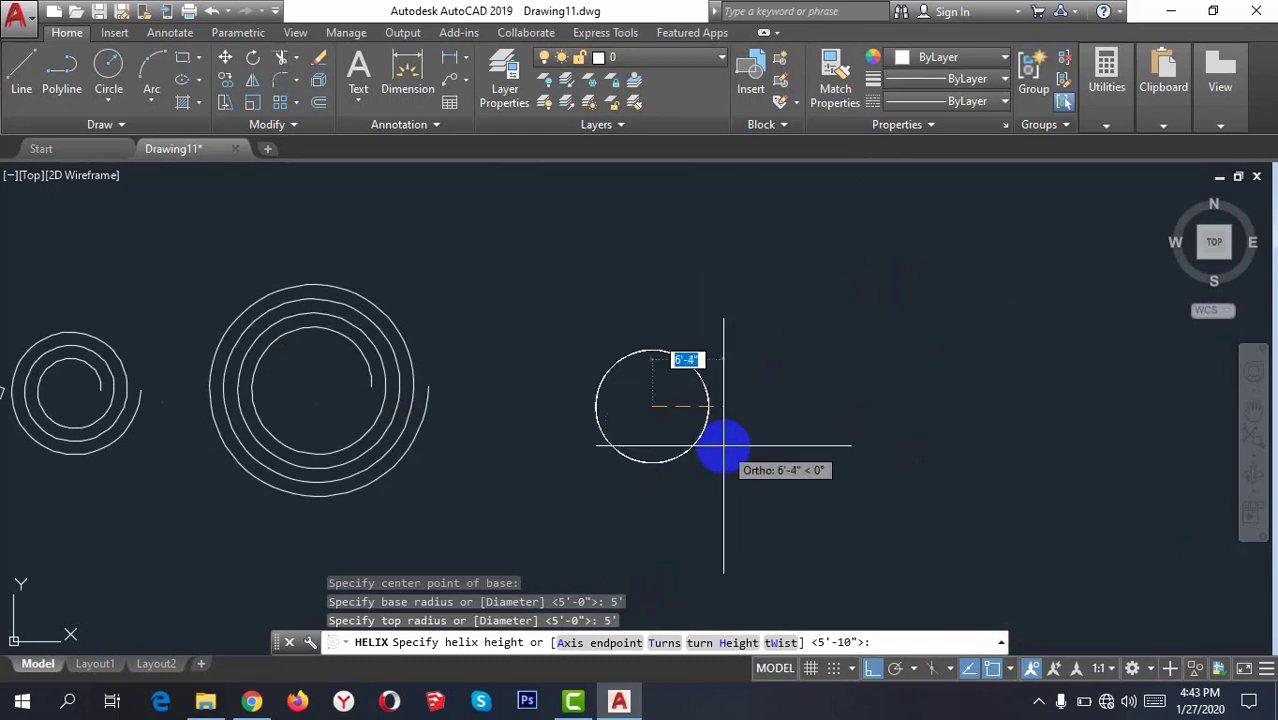
text(a)
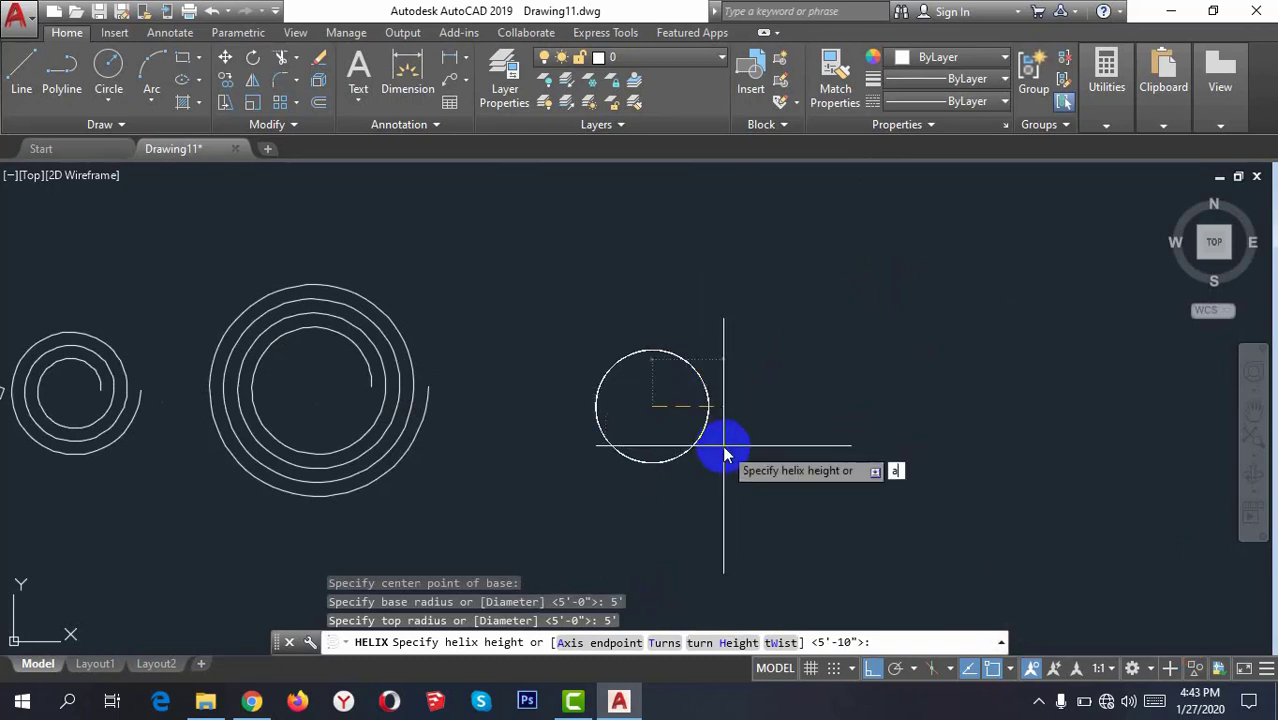
key(Return)
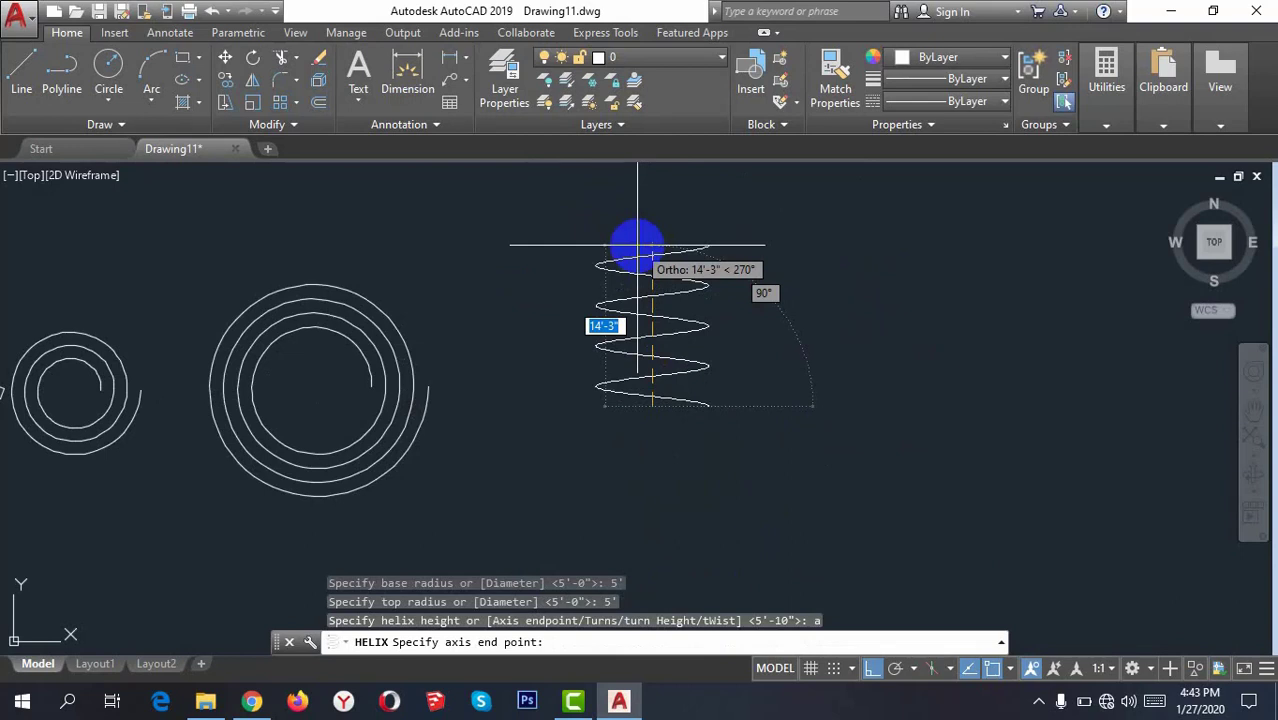
key(F8)
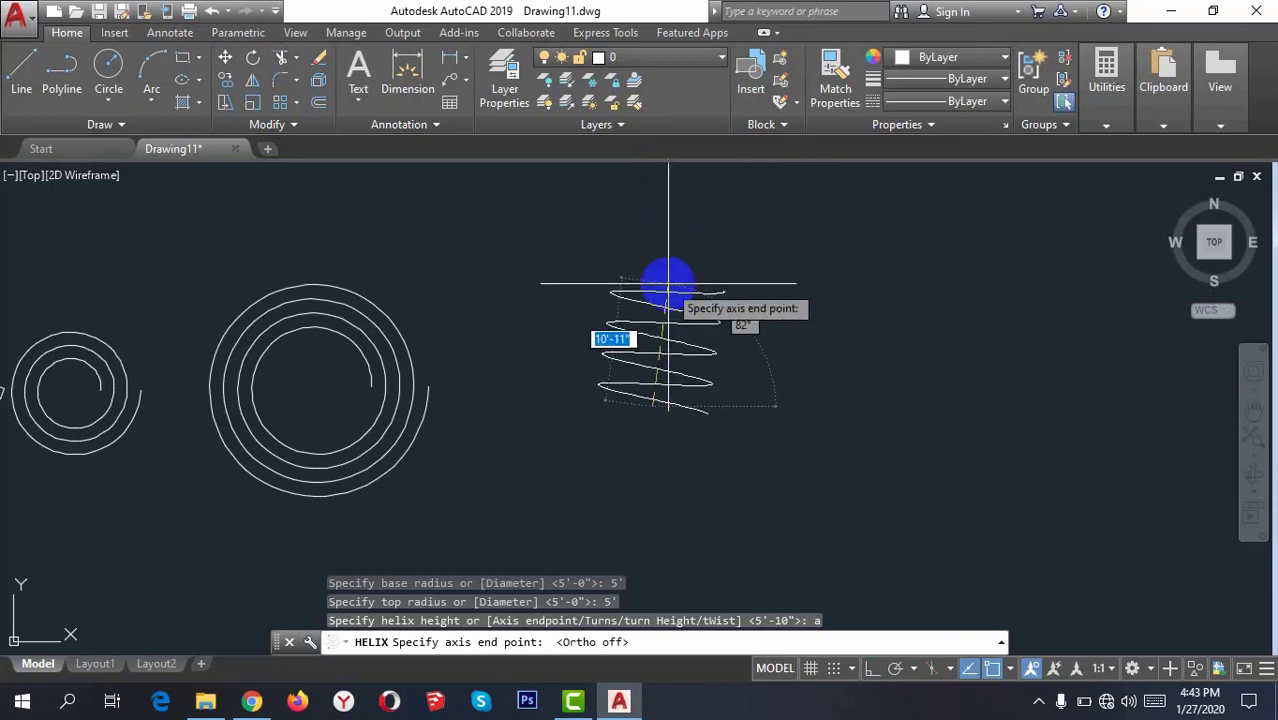
key(F8)
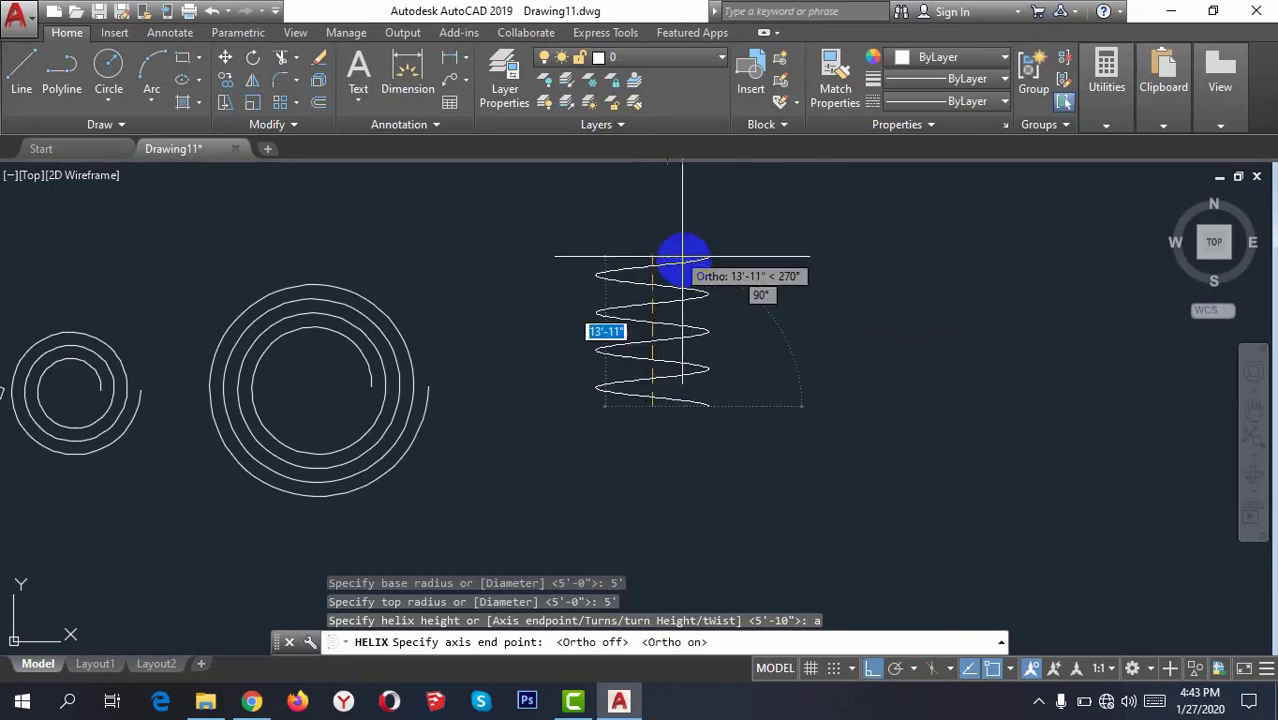
click(676, 243)
text(15')
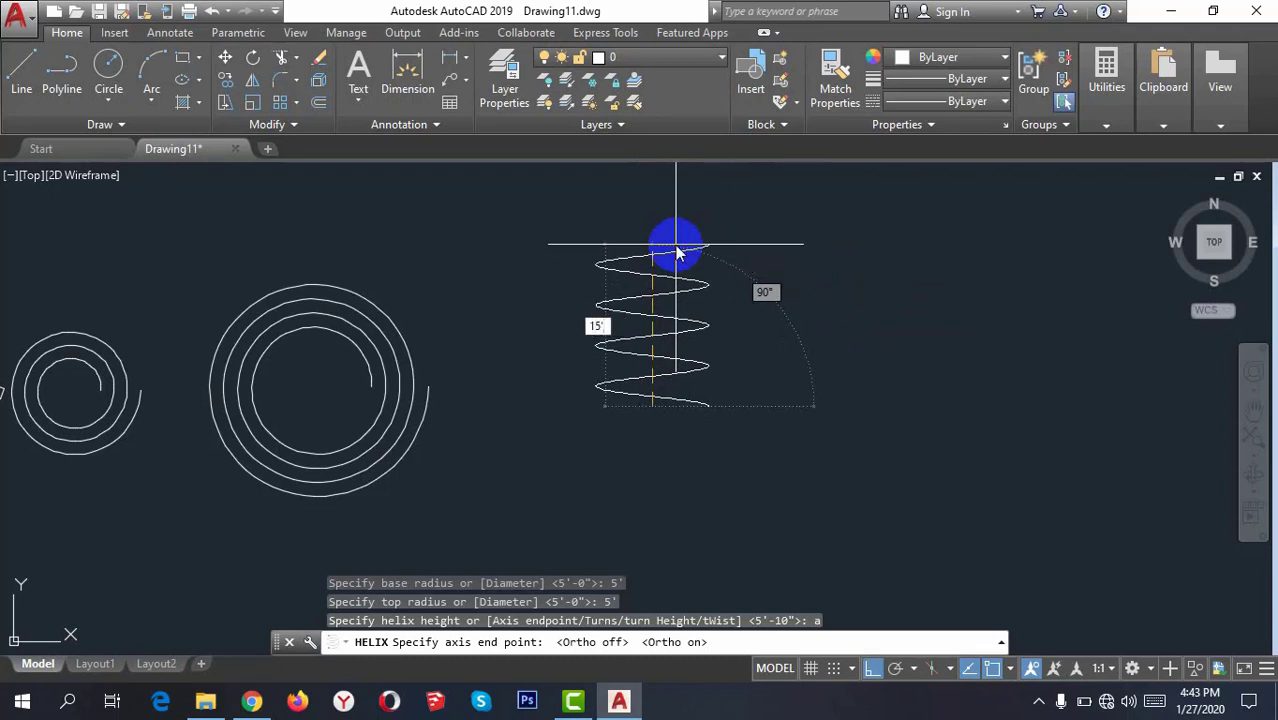
key(Return)
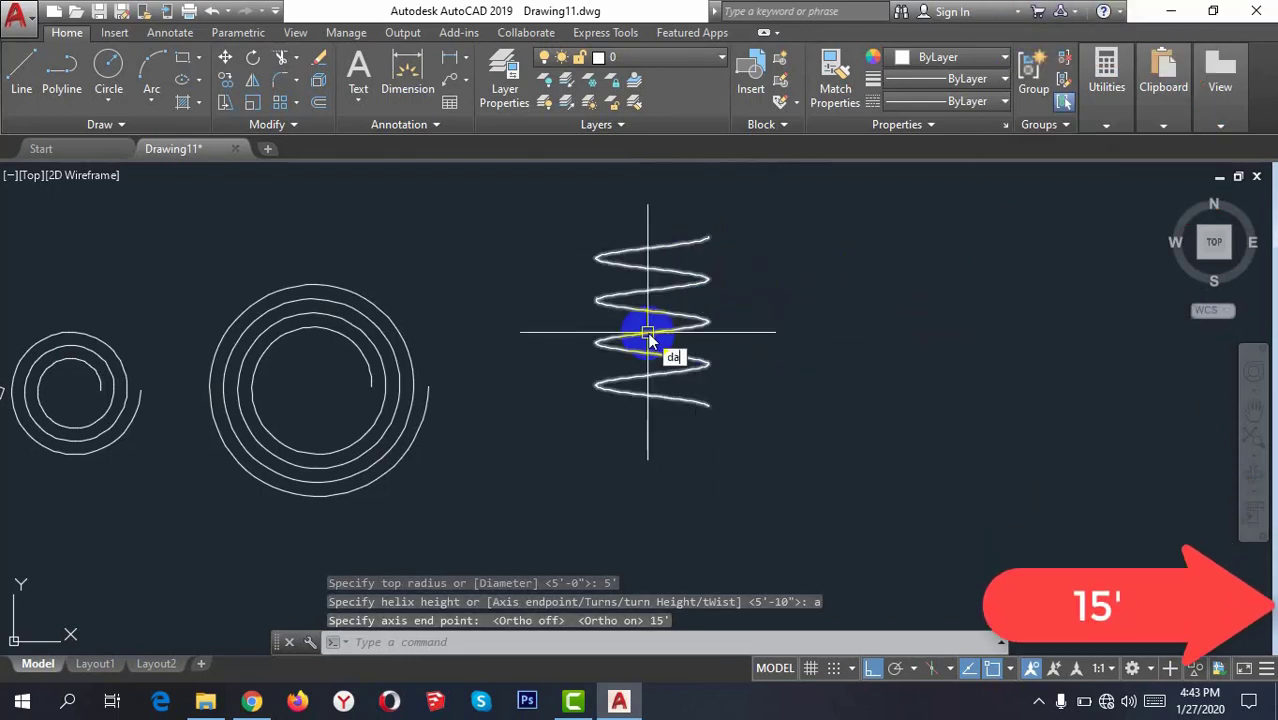
Try an aligned dimension on the helix, then cancel the mismeasured attempt
key(Return)
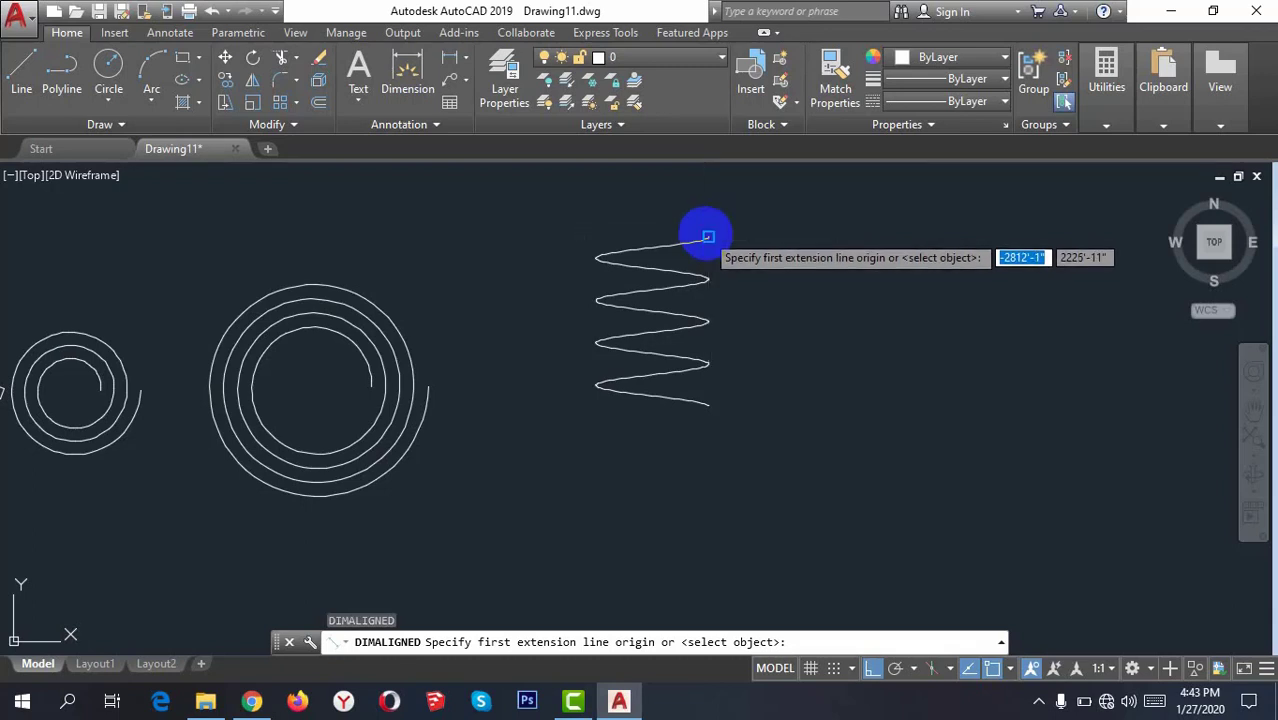
click(708, 236)
click(706, 405)
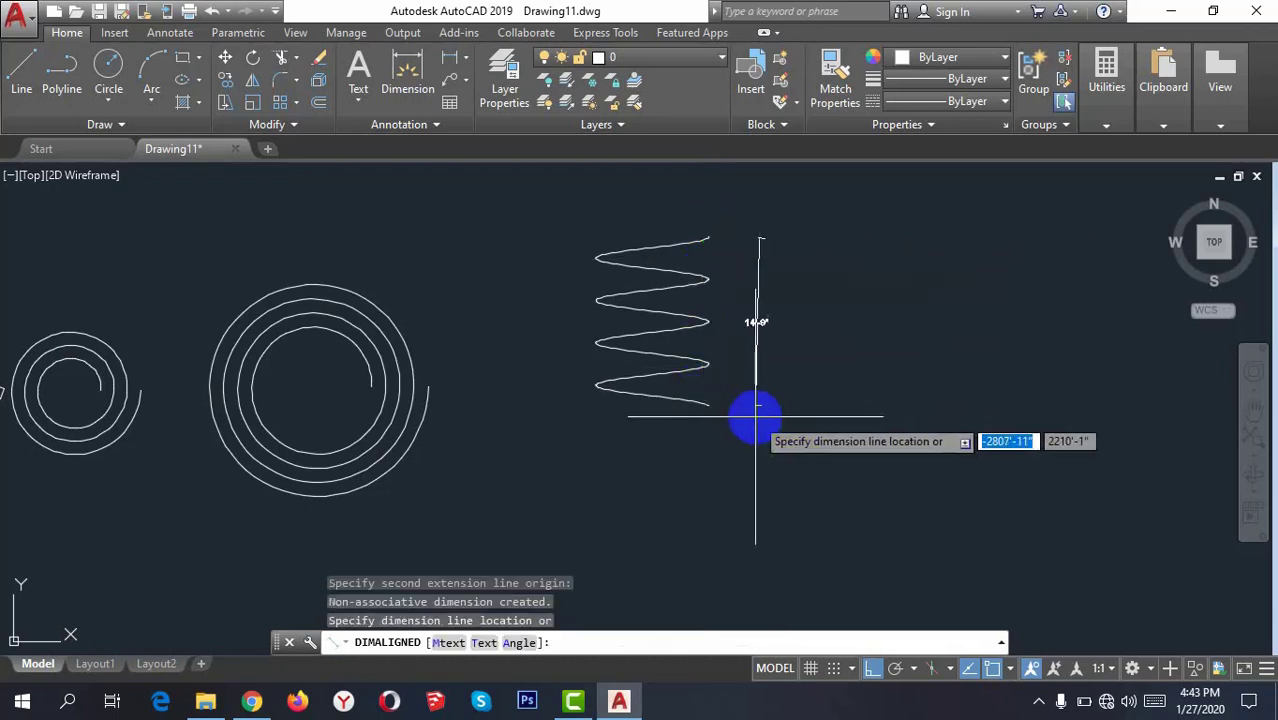
scroll(755, 410, up, 3)
middle_drag(733, 413, 673, 505)
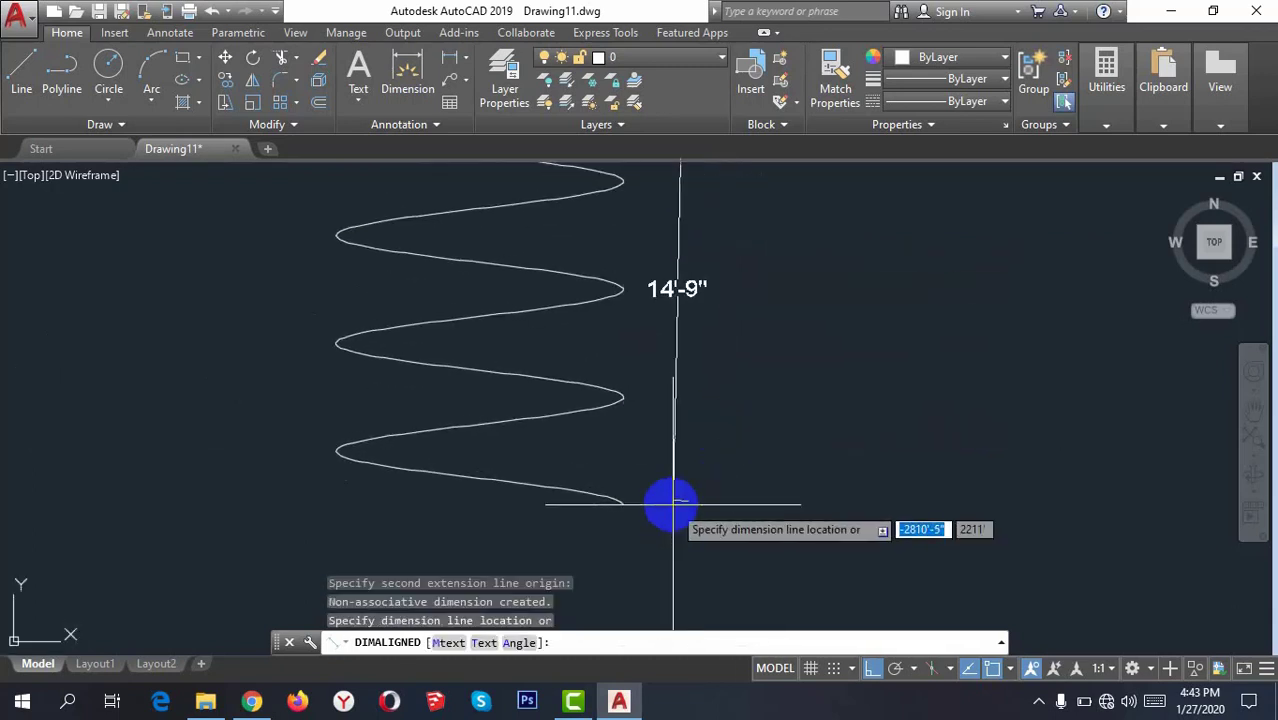
key(Escape)
Add a 15' DIMALIGNED dimension from the helix bottom to top, placed at its right
text(da)
key(Return)
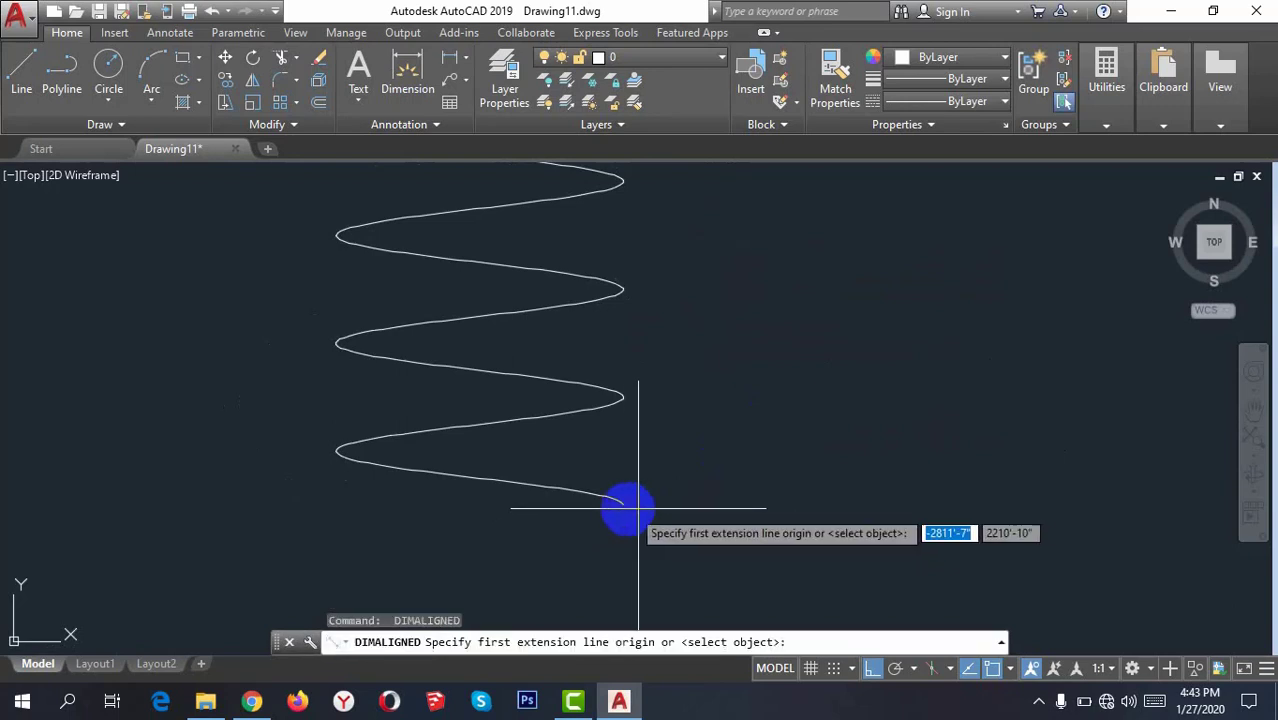
click(622, 500)
scroll(622, 502, down, 2)
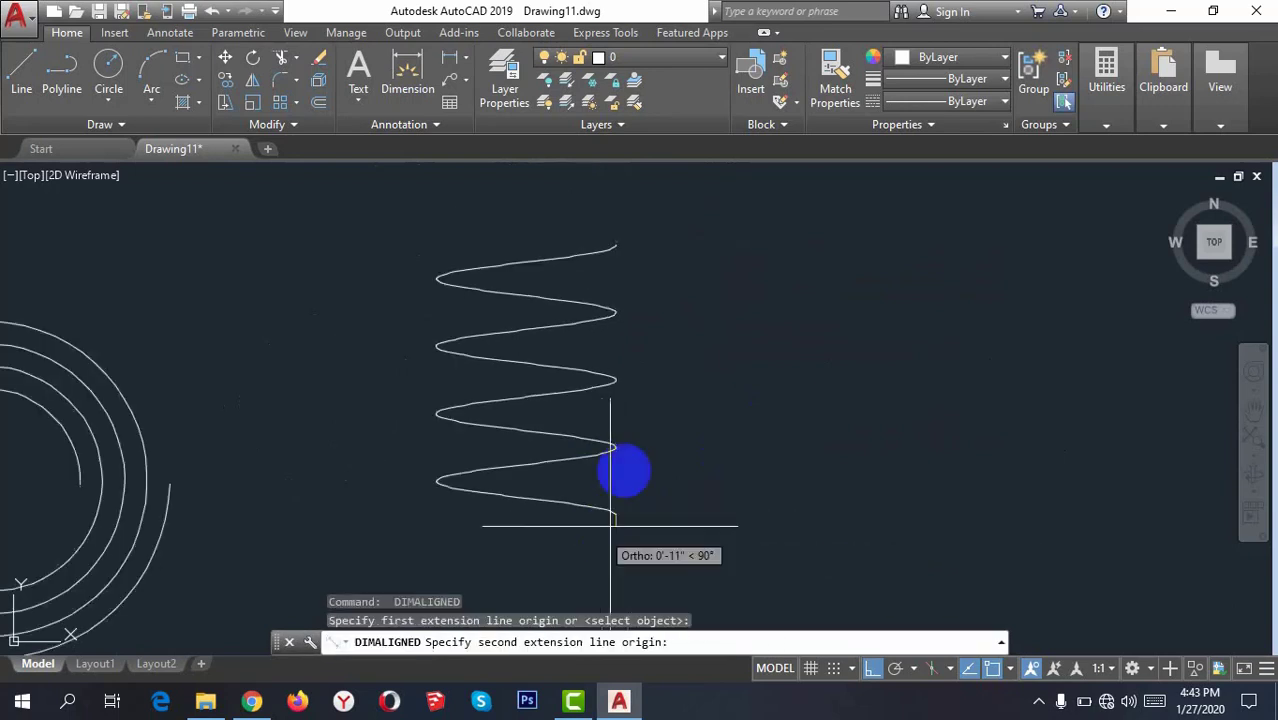
click(615, 245)
click(688, 300)
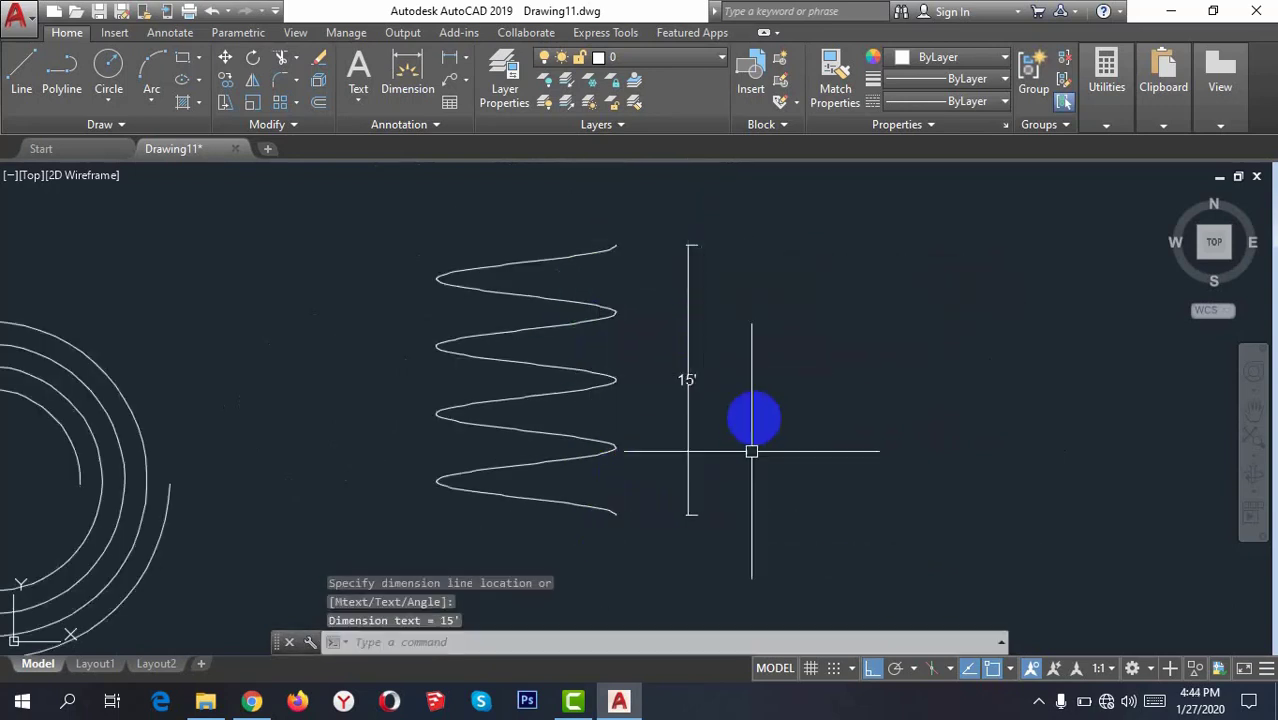
middle_drag(736, 456, 816, 441)
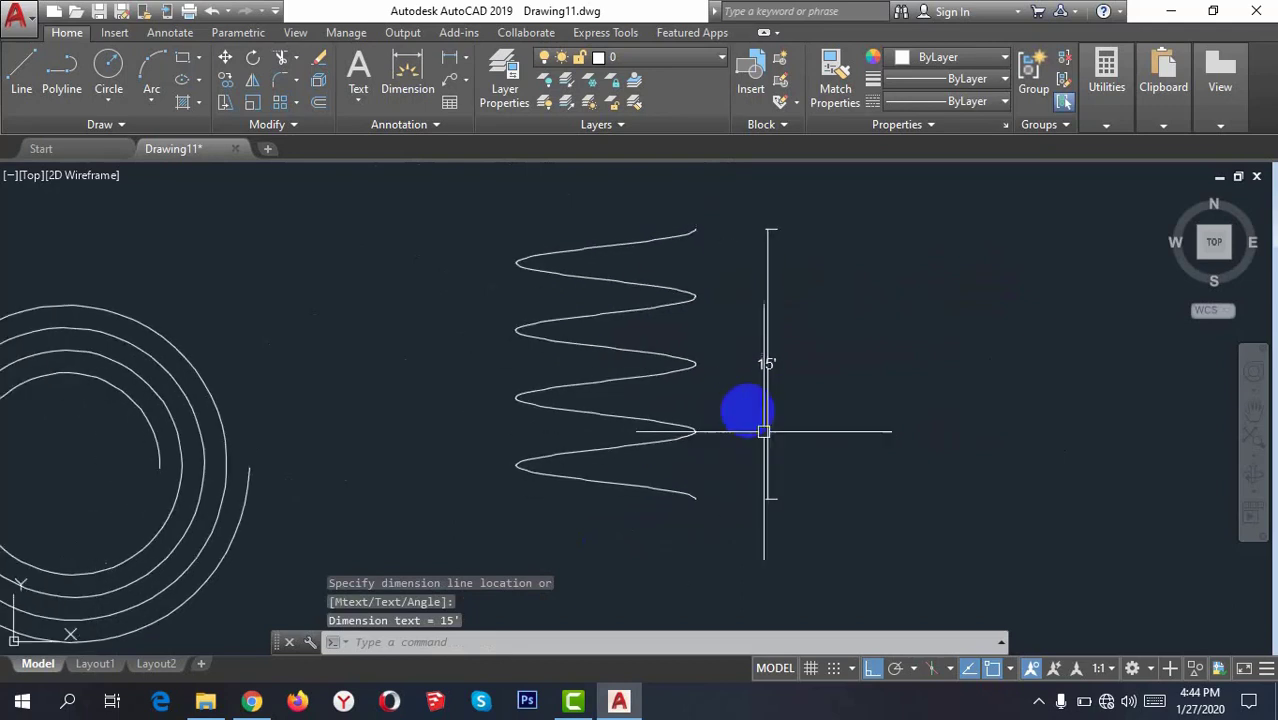
Select the coil helix and make it Green in Quick Properties
click(690, 368)
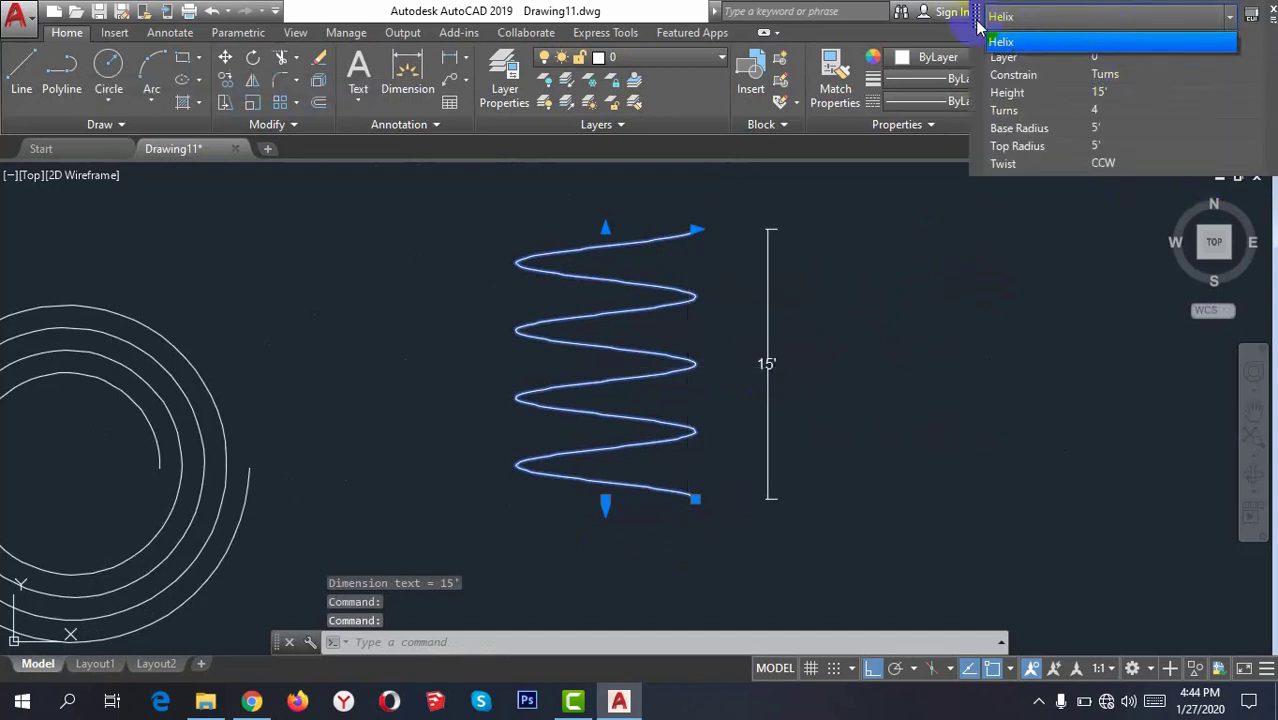
drag(975, 150, 873, 345)
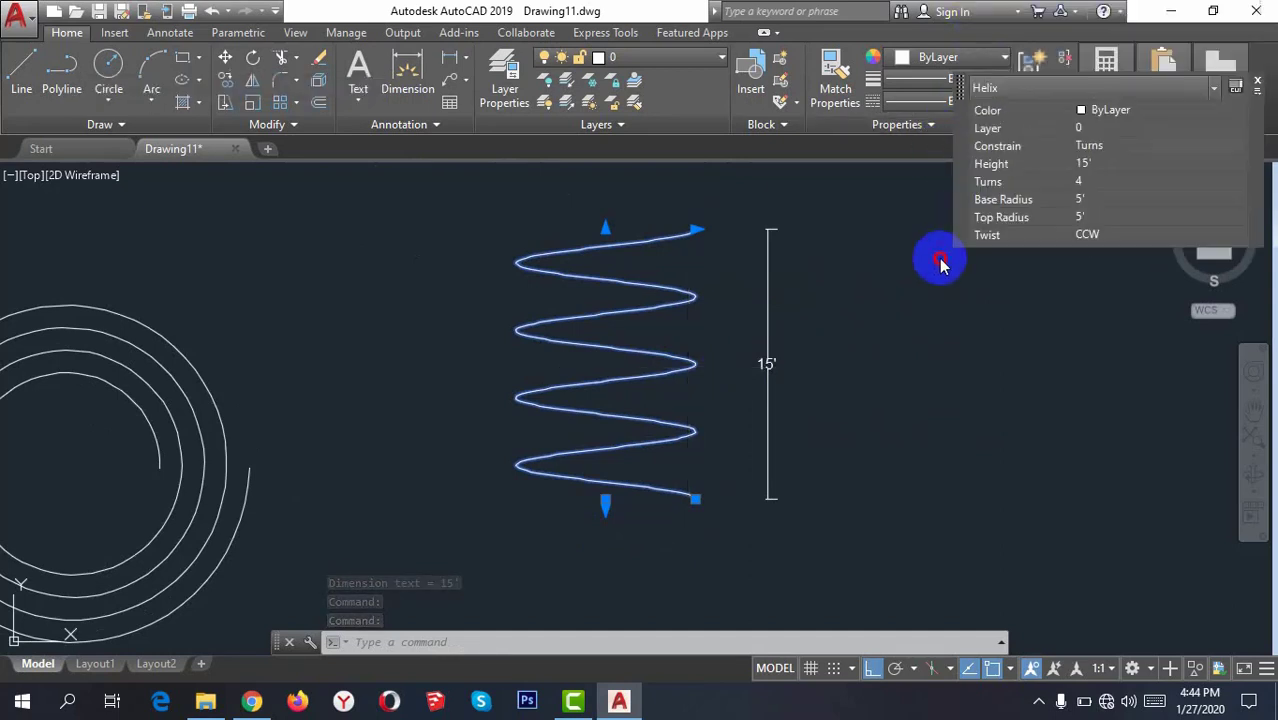
click(1037, 237)
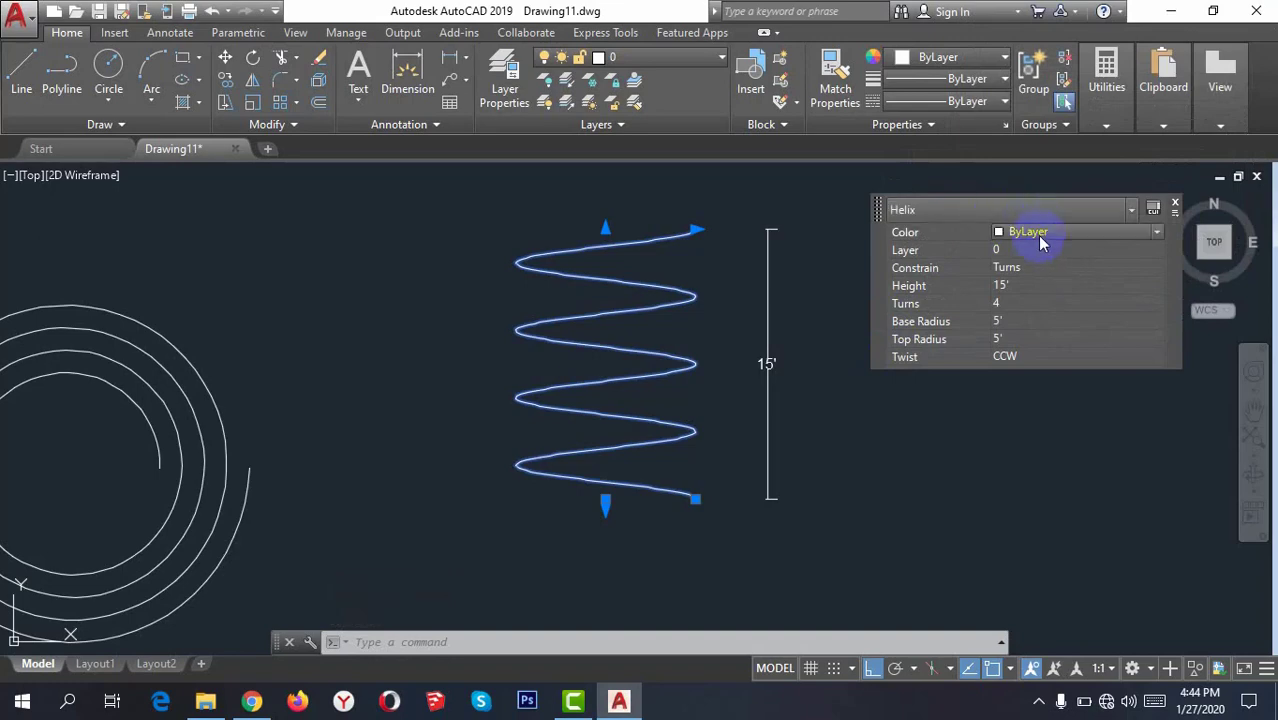
click(1052, 229)
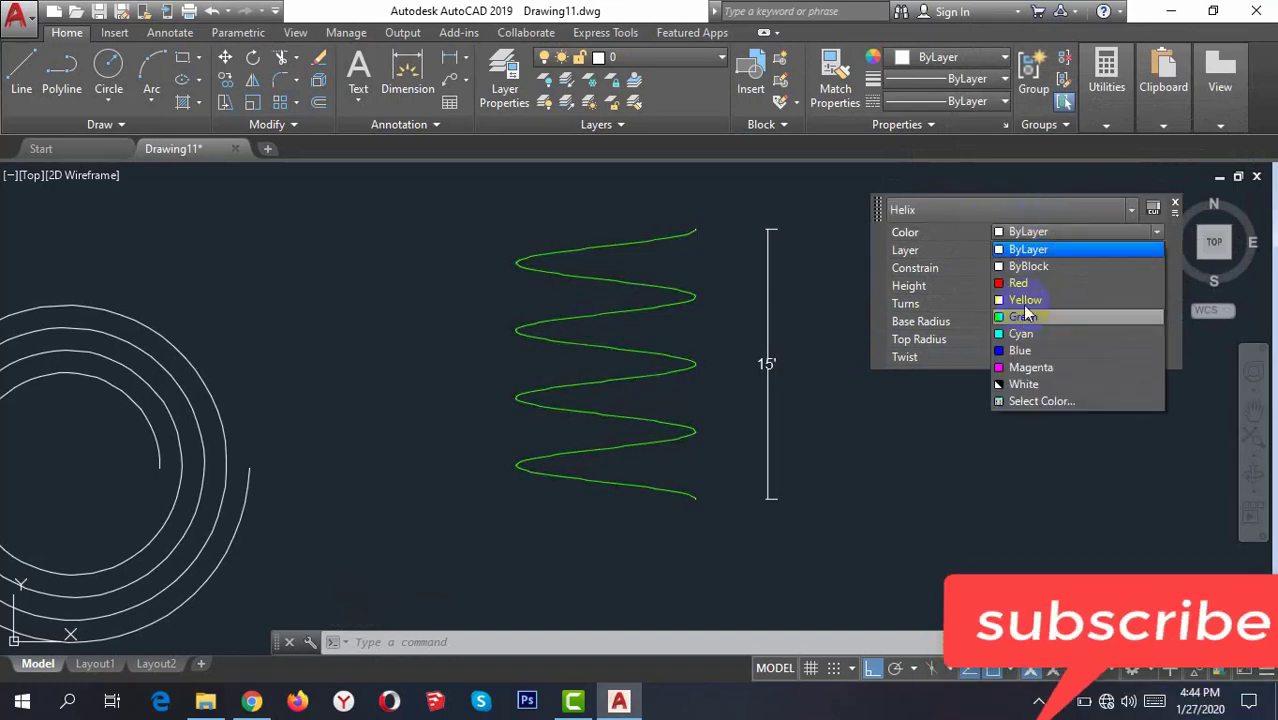
click(1052, 316)
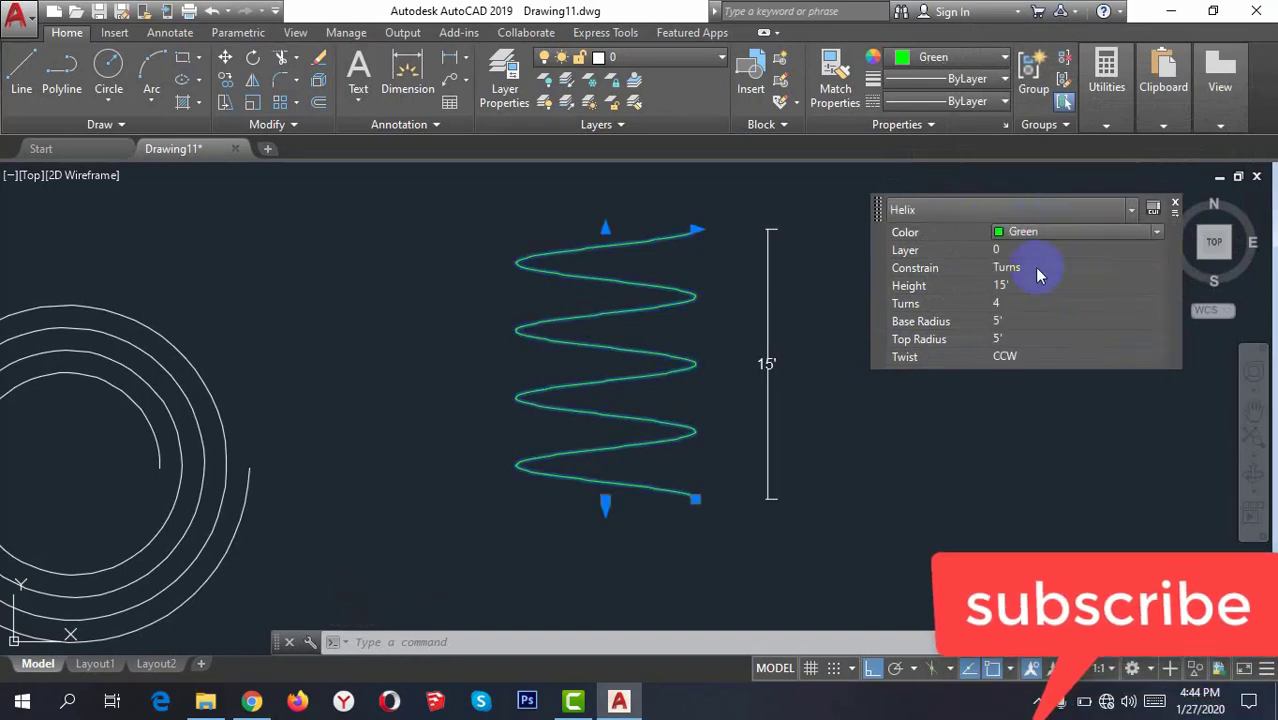
click(1027, 274)
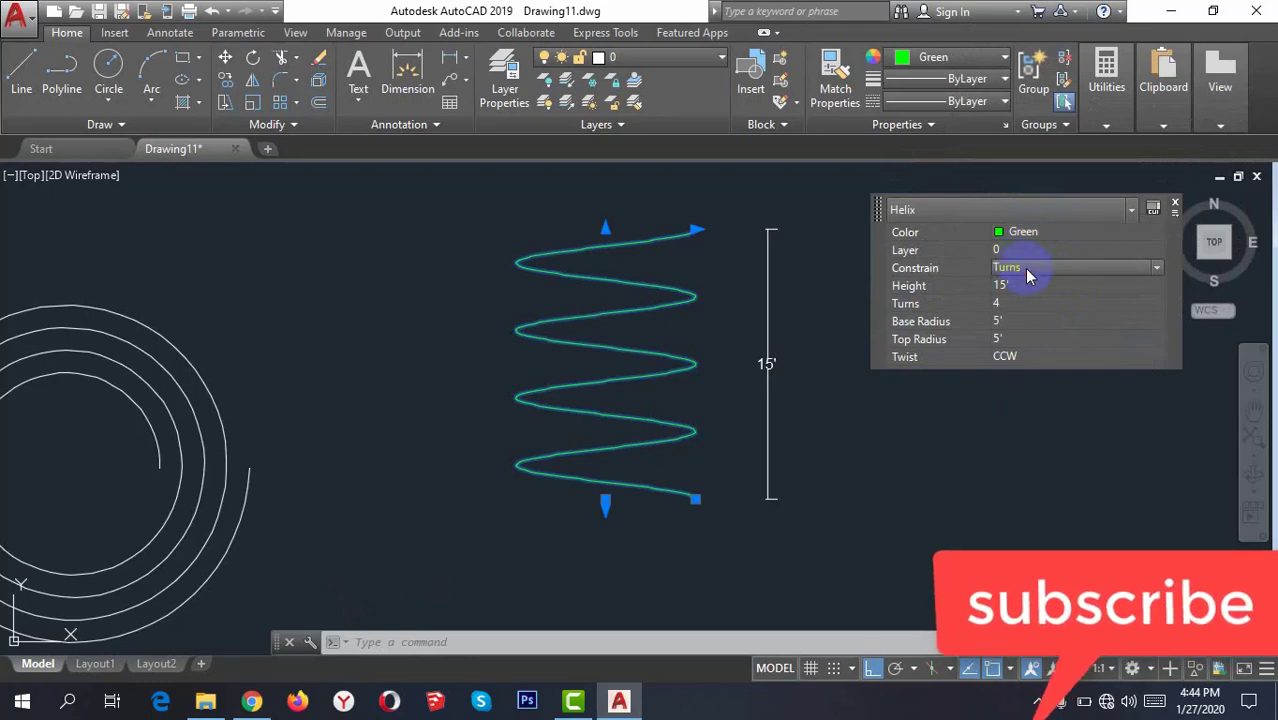
click(1029, 275)
click(1018, 309)
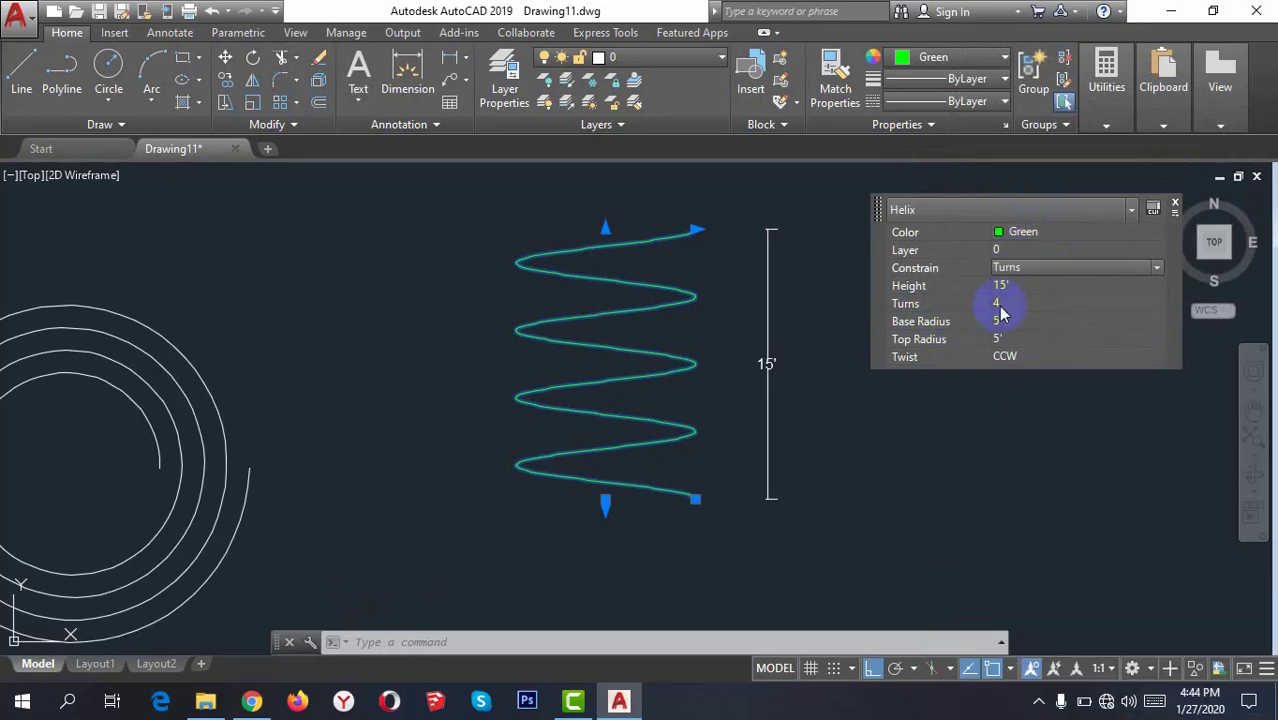
Give the helix 6 turns, a 20' height and a CW twist
click(1000, 304)
text(6)
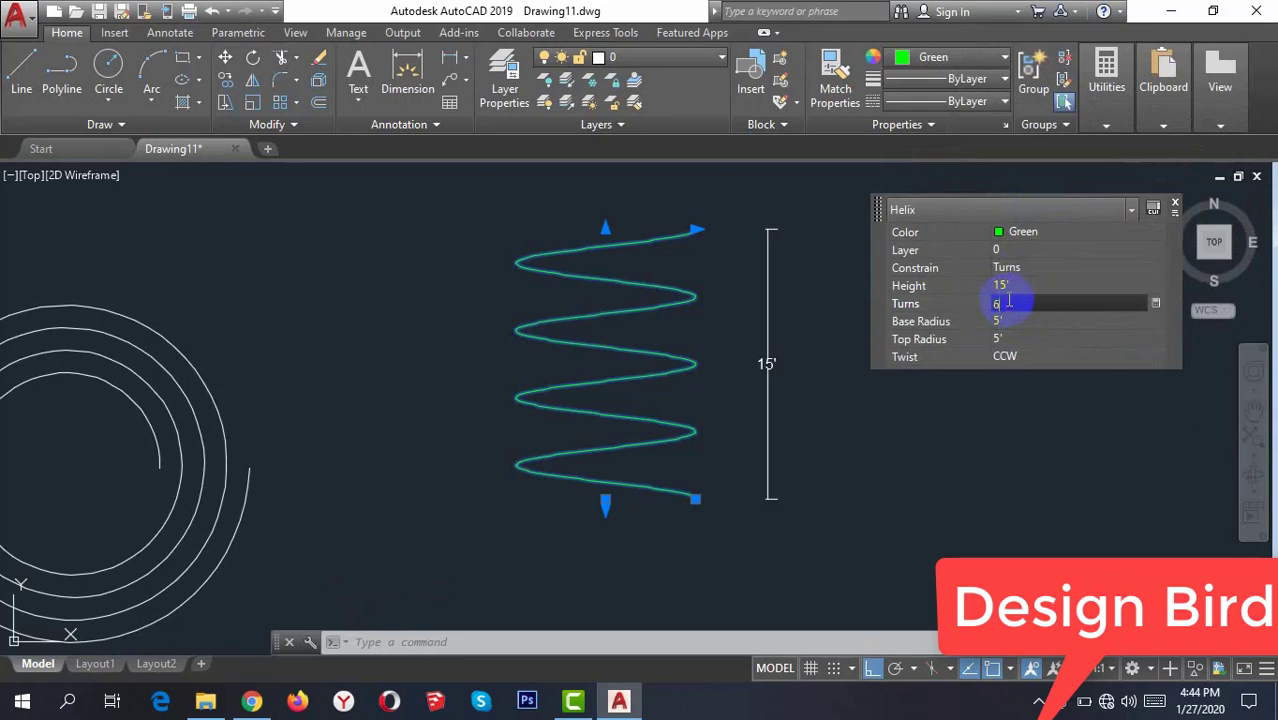
key(Tab)
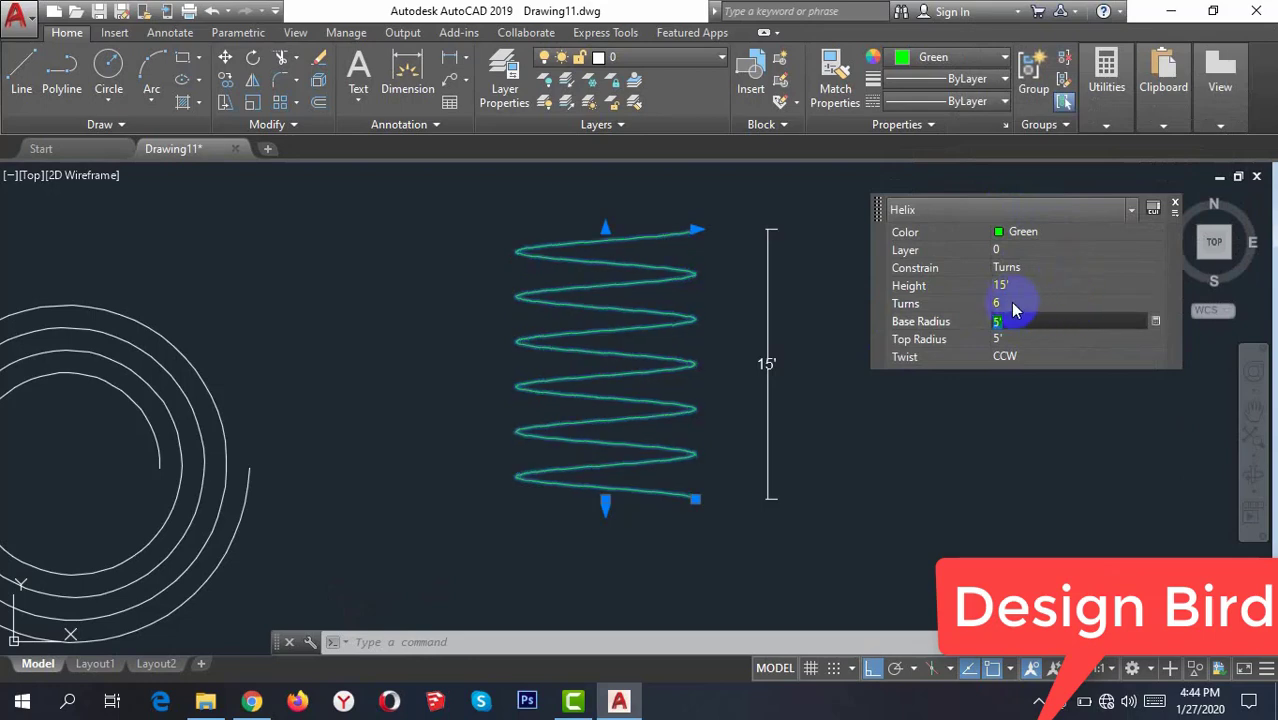
click(1015, 286)
text(20)
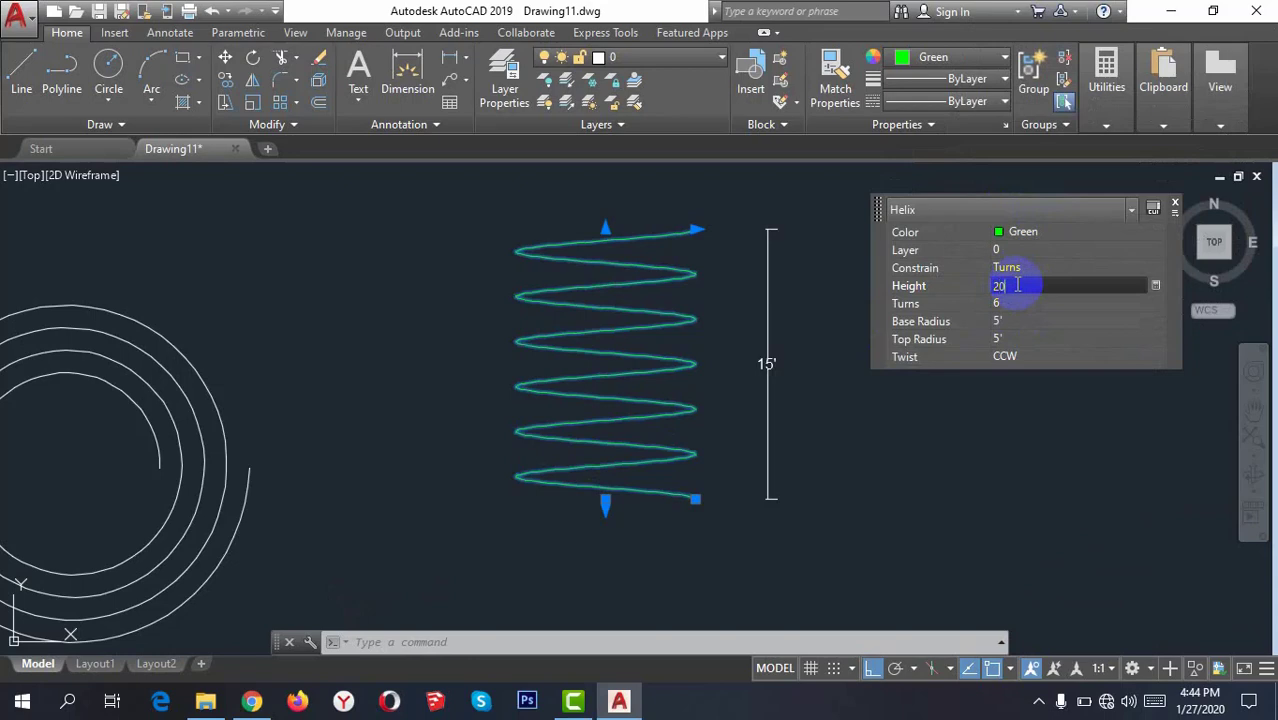
key(Tab)
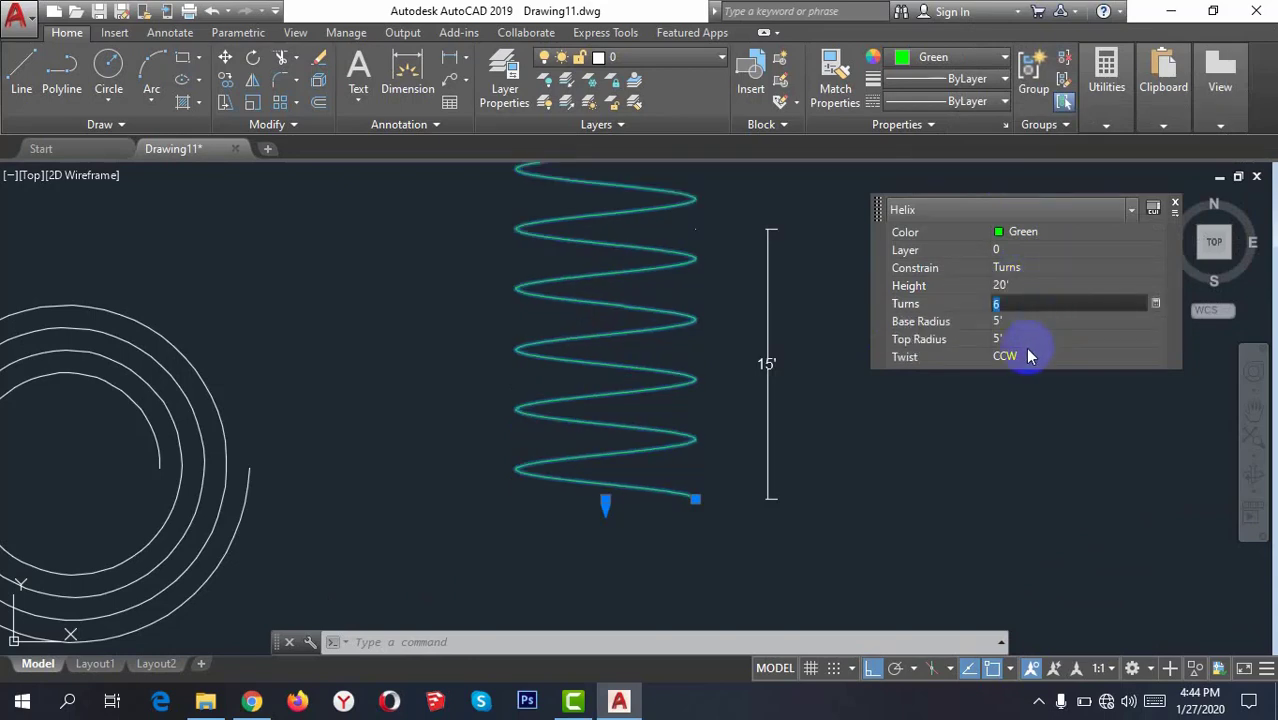
click(1013, 362)
click(1035, 362)
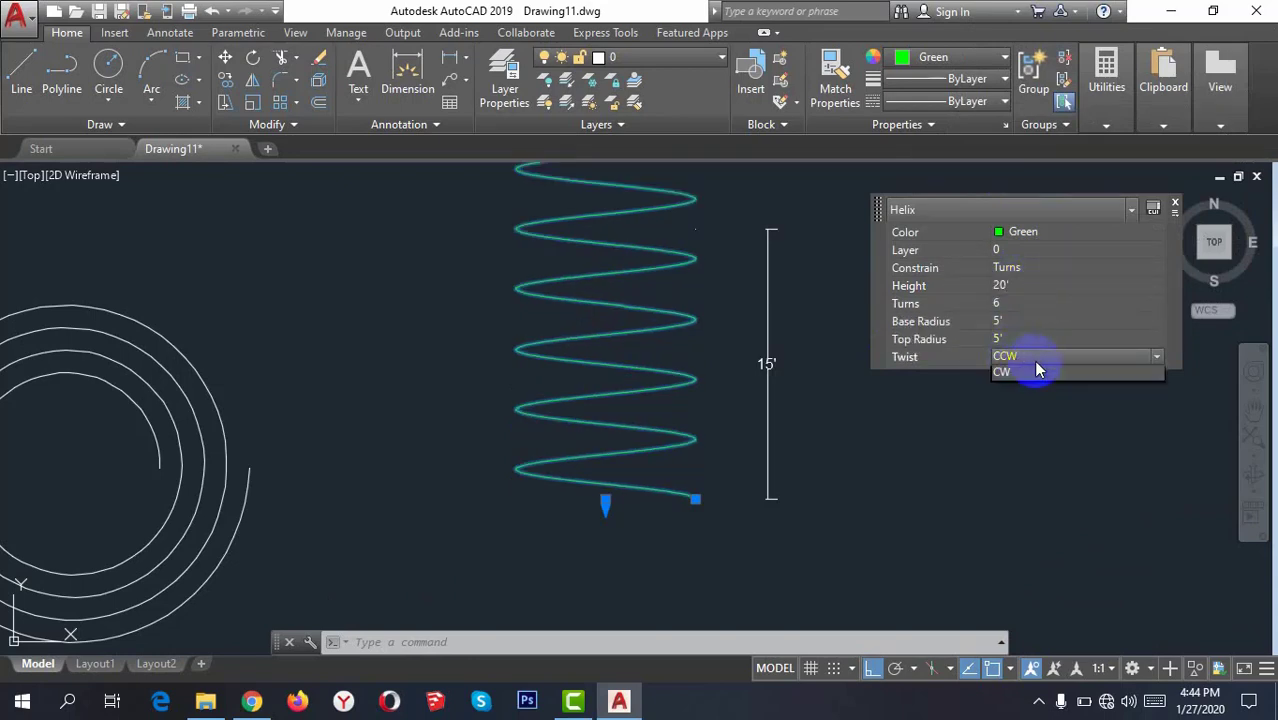
click(1015, 390)
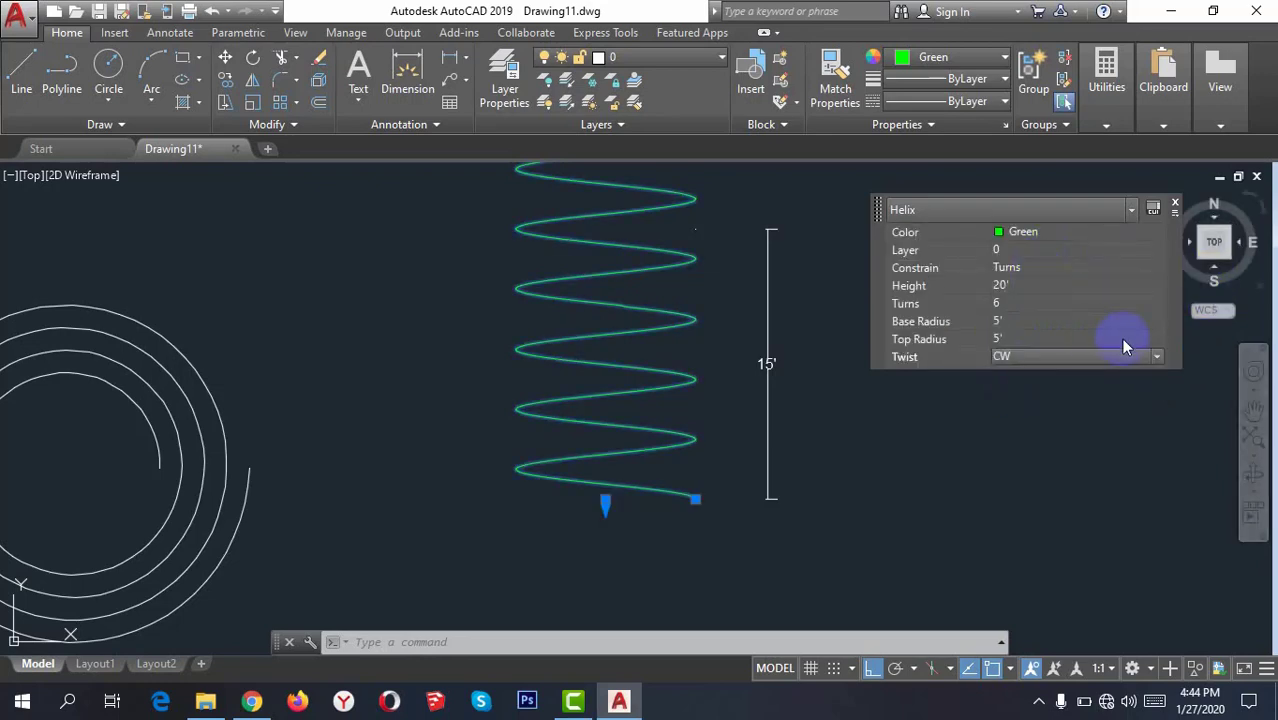
click(1176, 207)
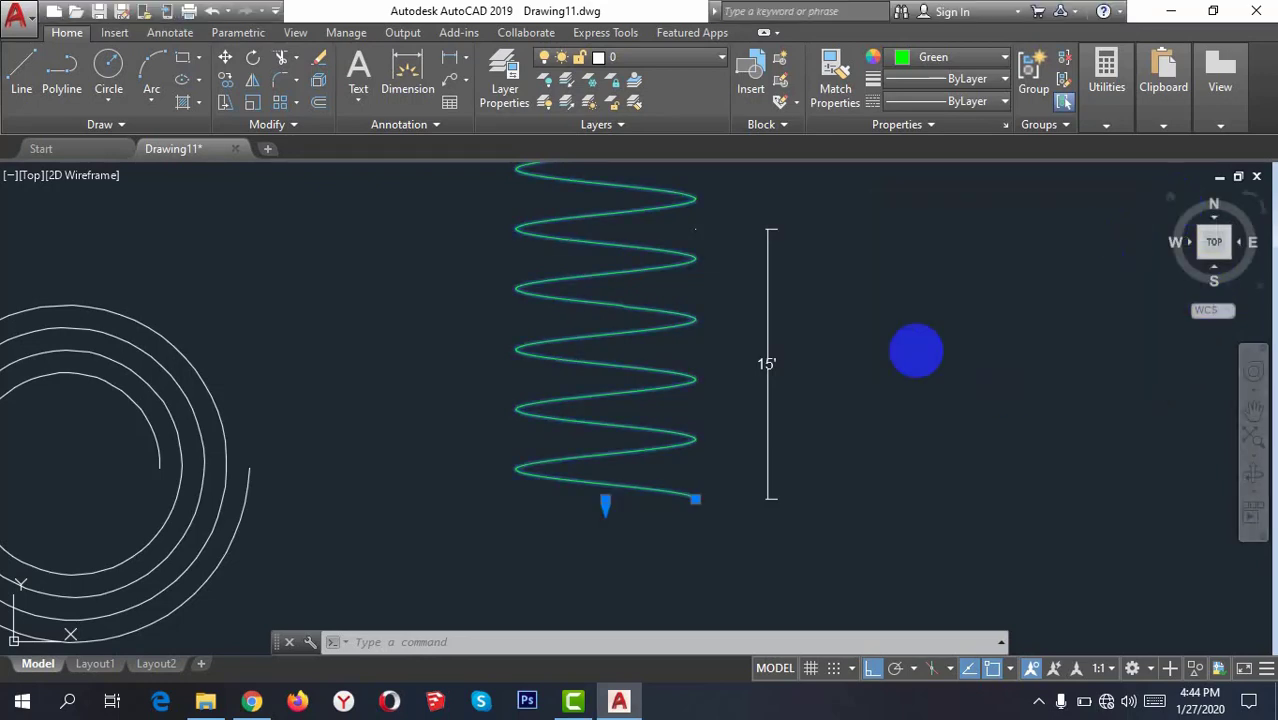
scroll(913, 348, down, 3)
Zoom out to frame all the helixes, then minimize the AutoCAD window
scroll(860, 430, down, 1)
middle_drag(870, 441, 854, 447)
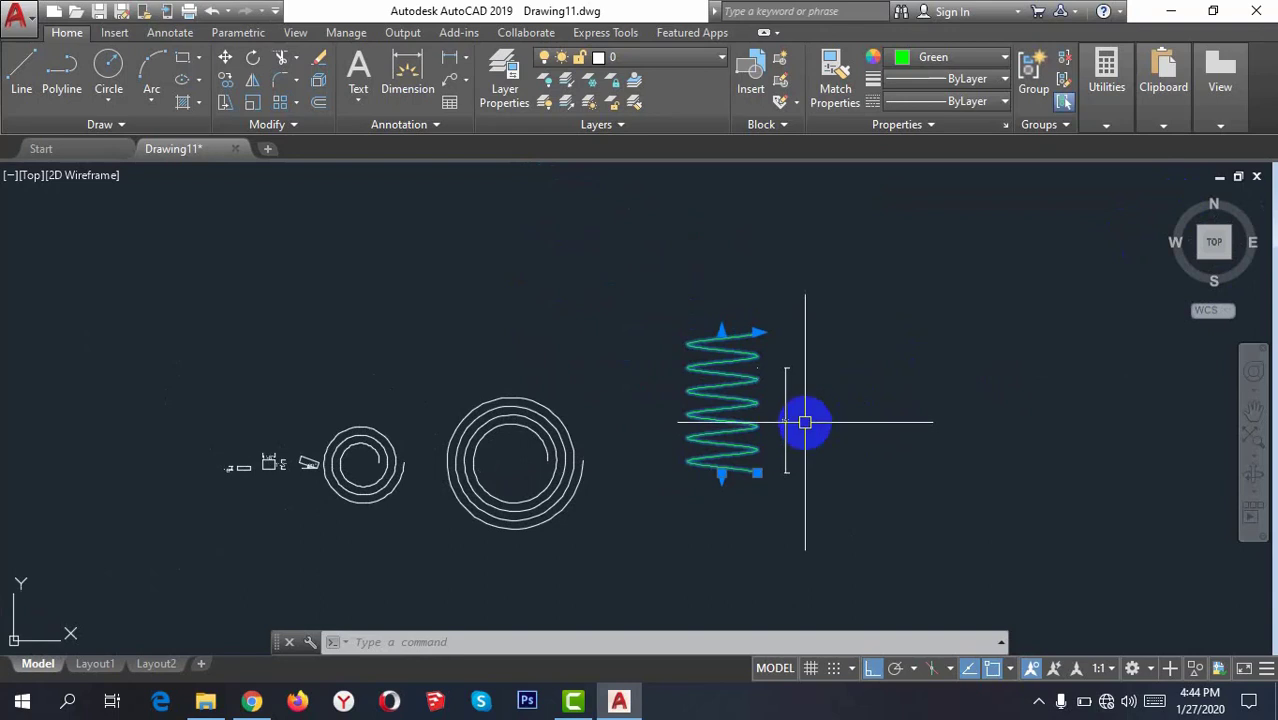
scroll(820, 430, down, 3)
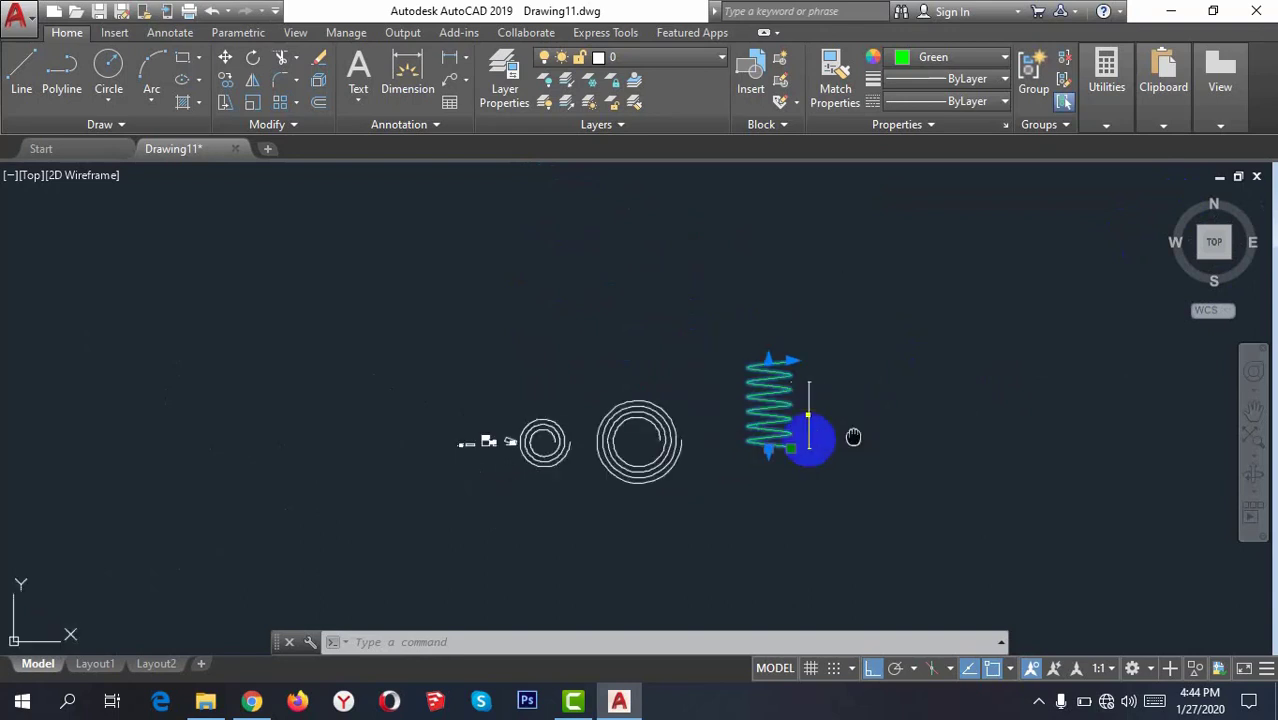
scroll(782, 415, up, 1)
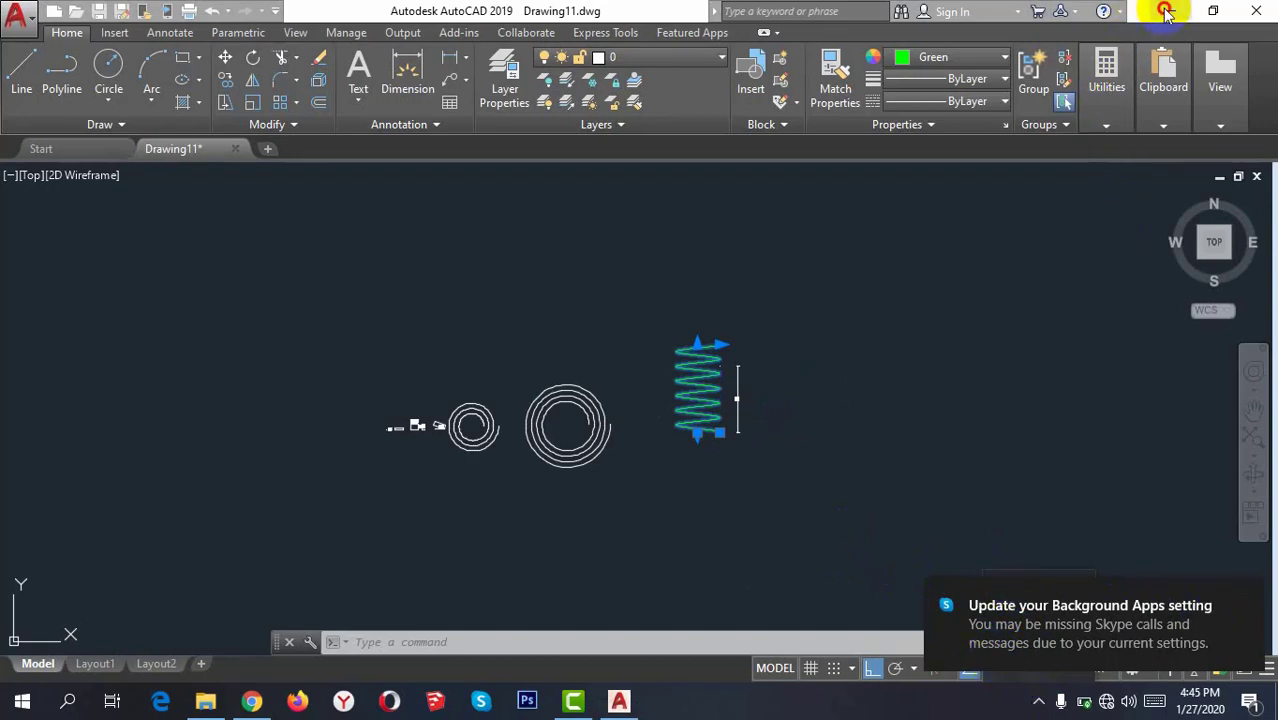
click(1166, 12)
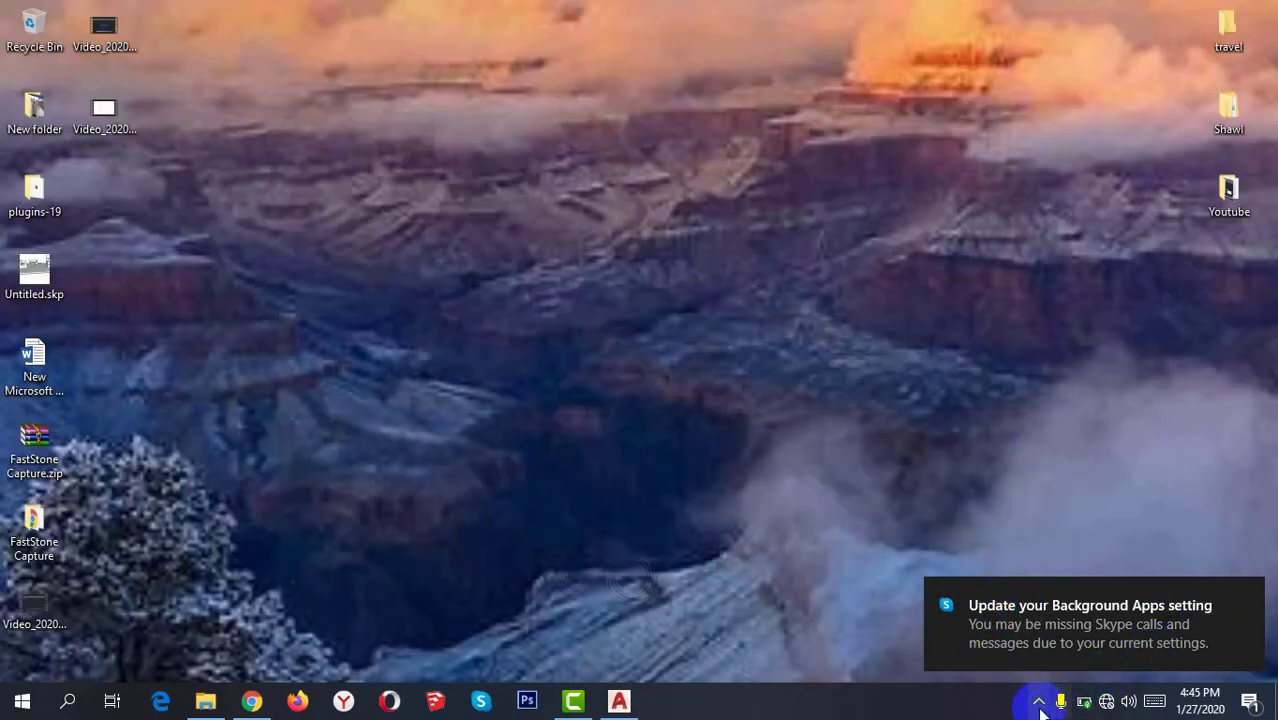